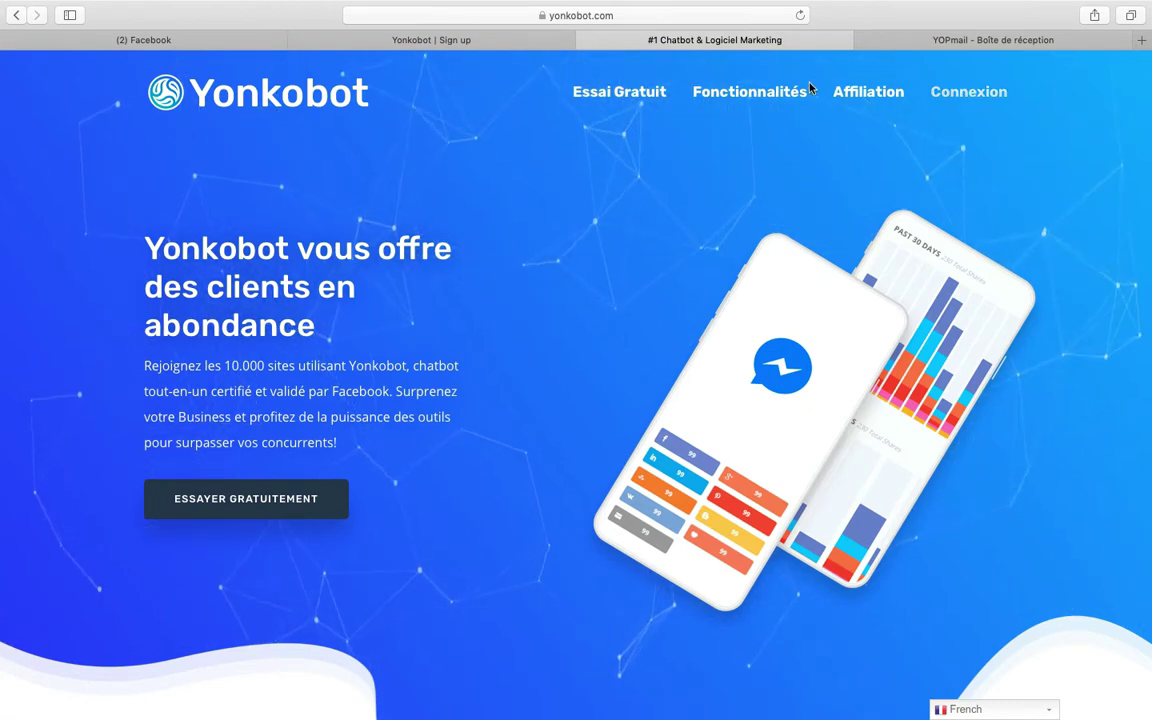
Open the Fonctionnalités page and look through the marketing tools, from Ecommerce Messenger to Analyse Marketing.
{"action": "left_click", "coordinate": [763, 98]}
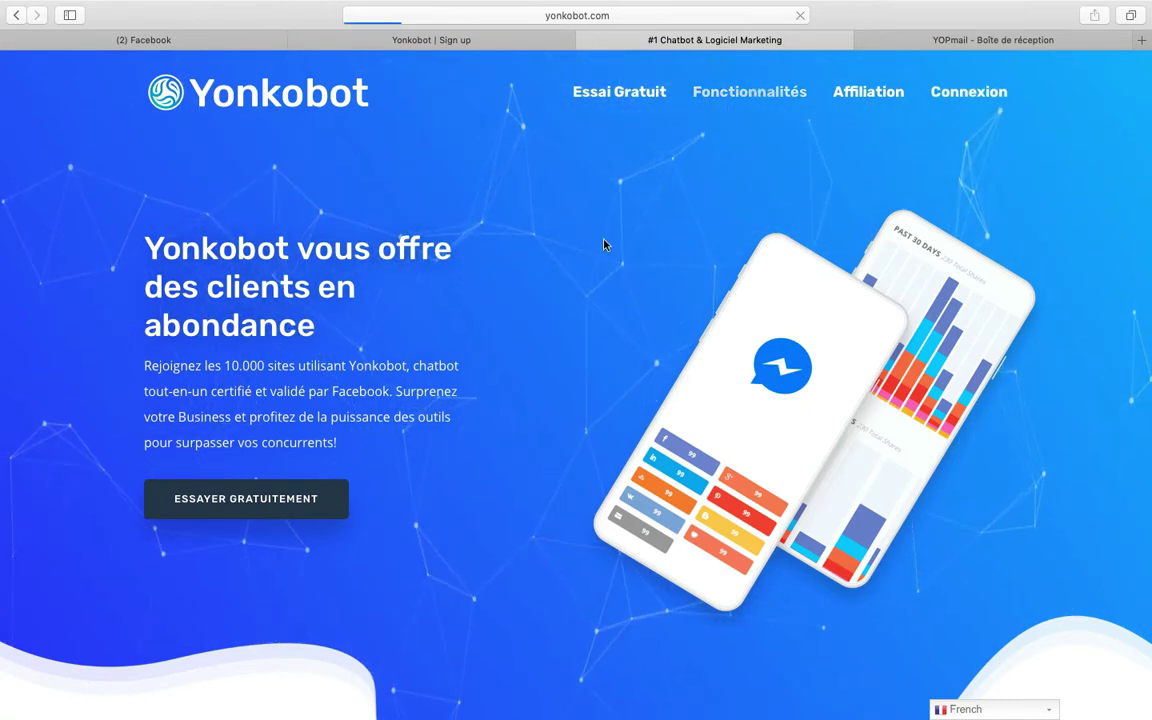
{"action": "scroll", "coordinate": [561, 367], "scroll_direction": "down", "scroll_amount": 5}
{"action": "scroll", "coordinate": [561, 367], "scroll_direction": "down", "scroll_amount": 4}
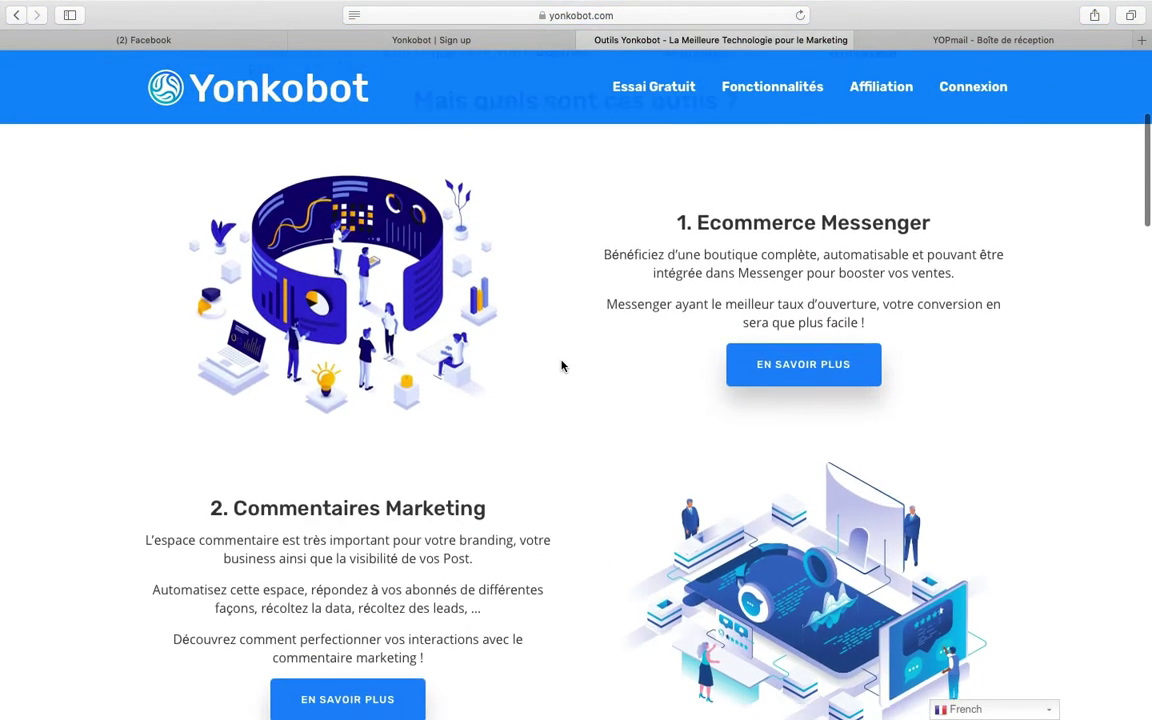
{"action": "scroll", "coordinate": [561, 366], "scroll_direction": "up", "scroll_amount": 2}
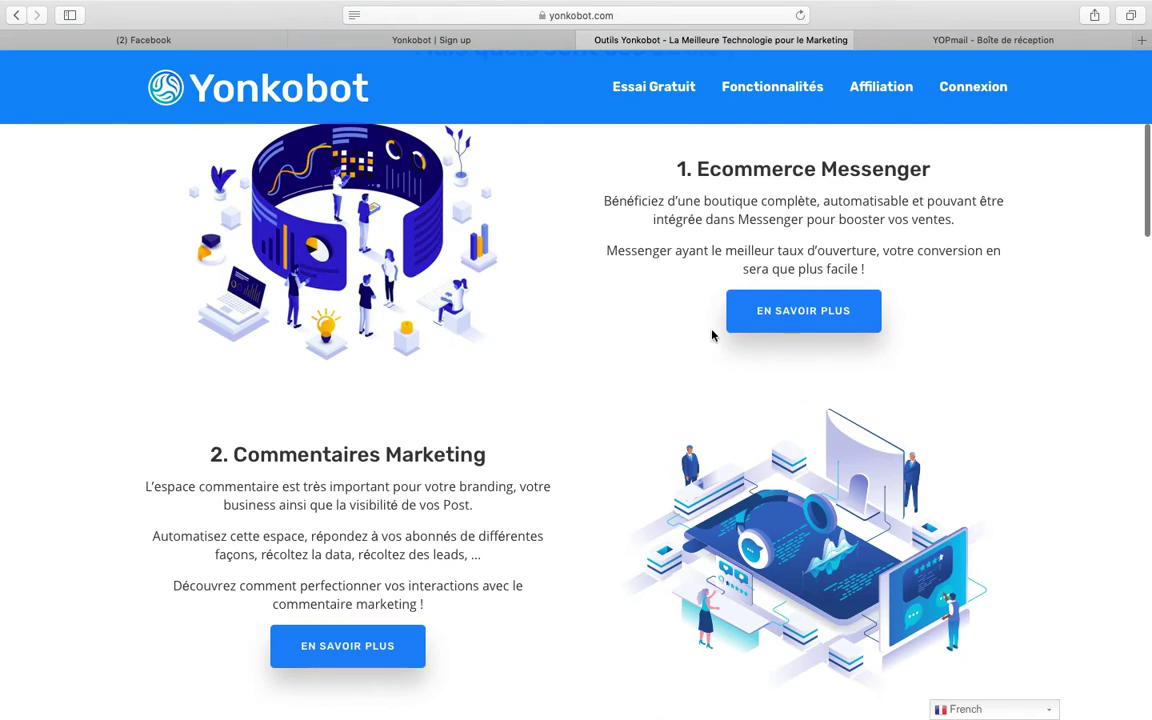
{"action": "scroll", "coordinate": [480, 353], "scroll_direction": "down", "scroll_amount": 5}
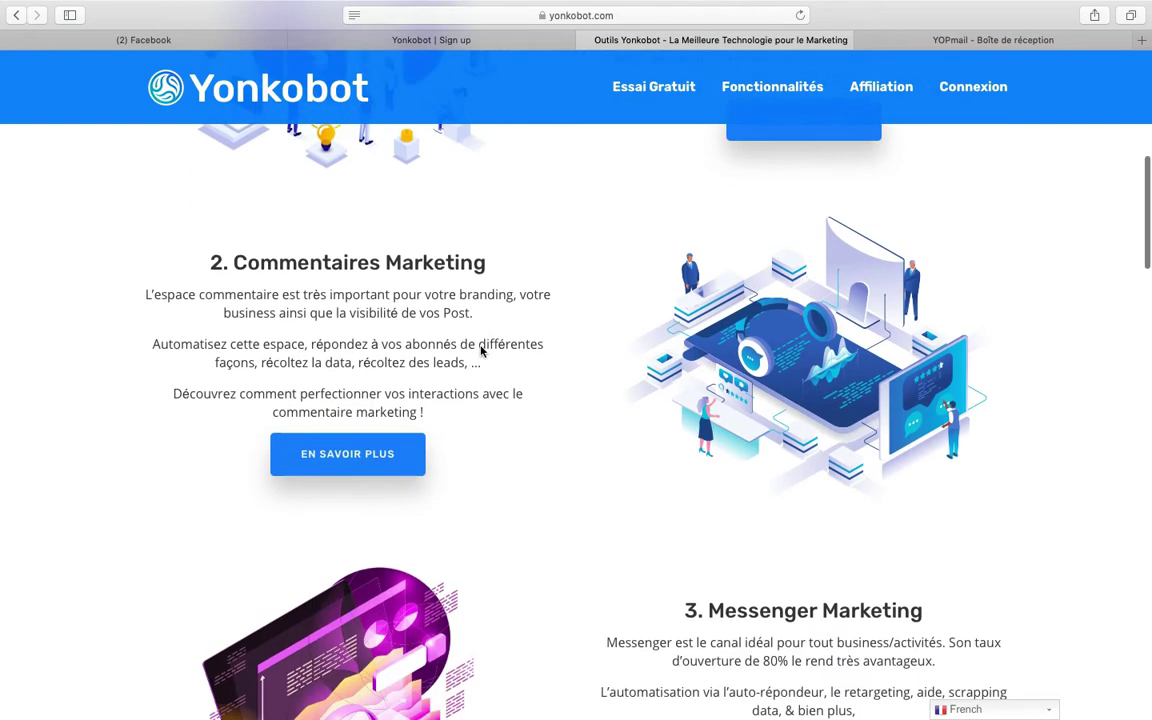
{"action": "scroll", "coordinate": [481, 352], "scroll_direction": "down", "scroll_amount": 5}
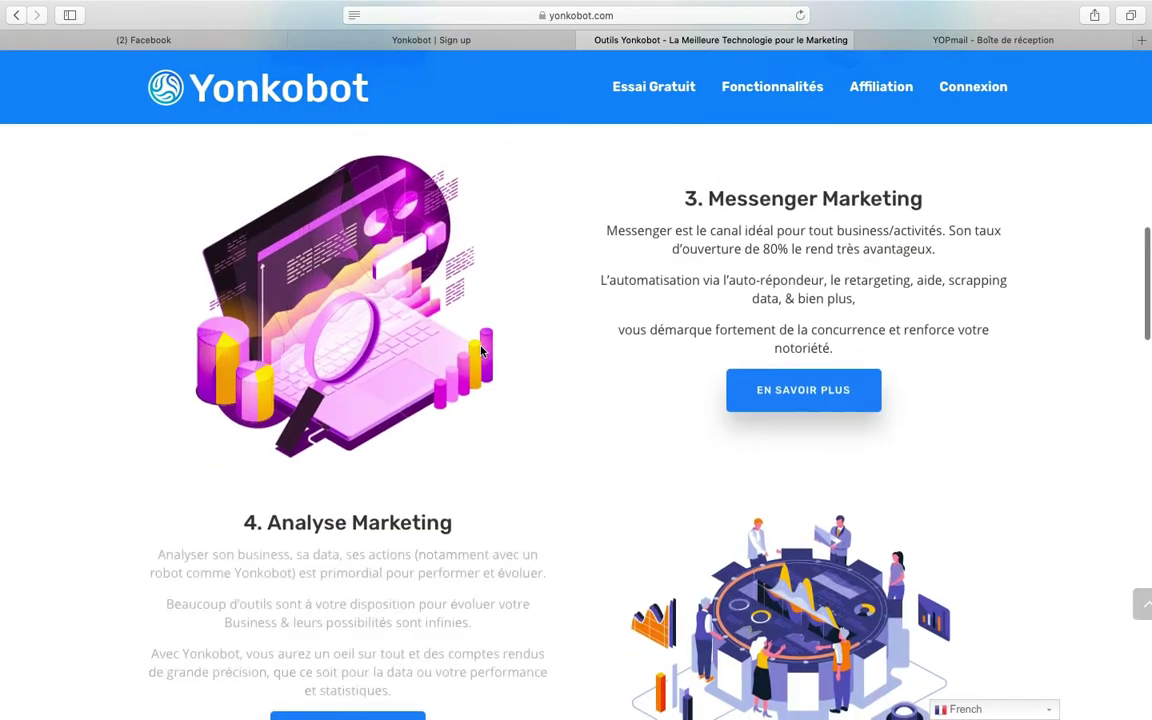
{"action": "scroll", "coordinate": [481, 352], "scroll_direction": "up", "scroll_amount": 1}
{"action": "scroll", "coordinate": [481, 352], "scroll_direction": "down", "scroll_amount": 1}
Open the details of the Messenger Marketing tool and review its feature list down to the free-trial offer.
{"action": "left_click", "coordinate": [873, 402]}
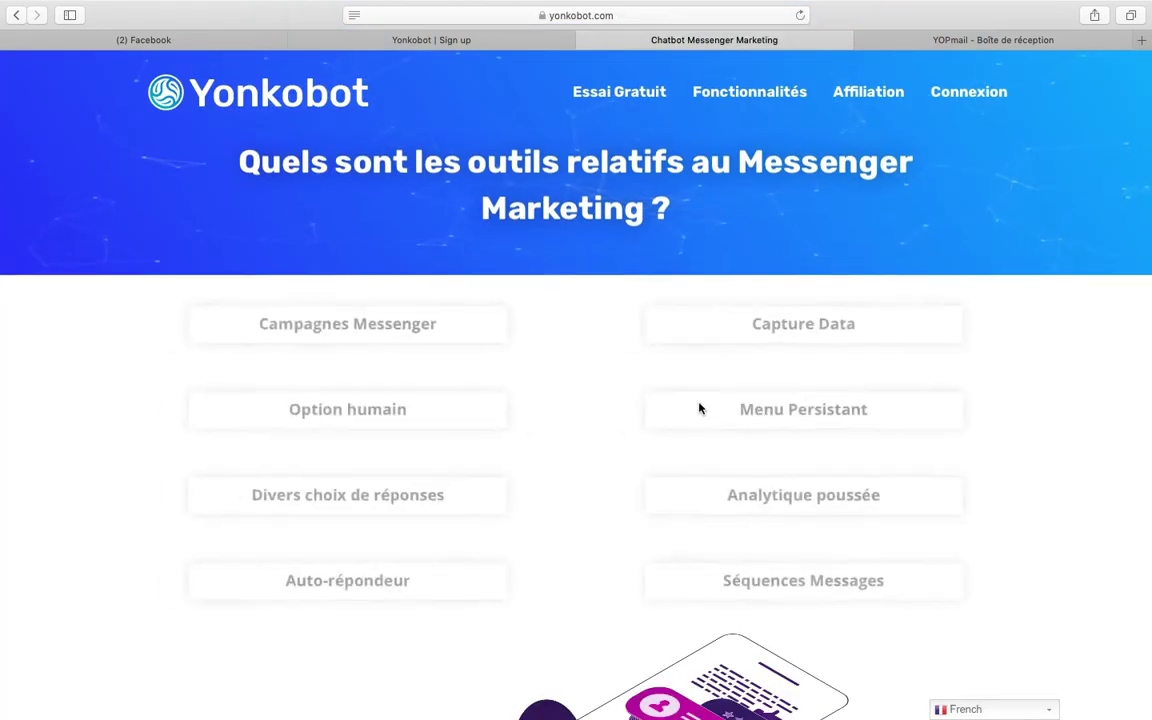
{"action": "scroll", "coordinate": [699, 408], "scroll_direction": "down", "scroll_amount": 10}
{"action": "scroll", "coordinate": [701, 408], "scroll_direction": "down", "scroll_amount": 15}
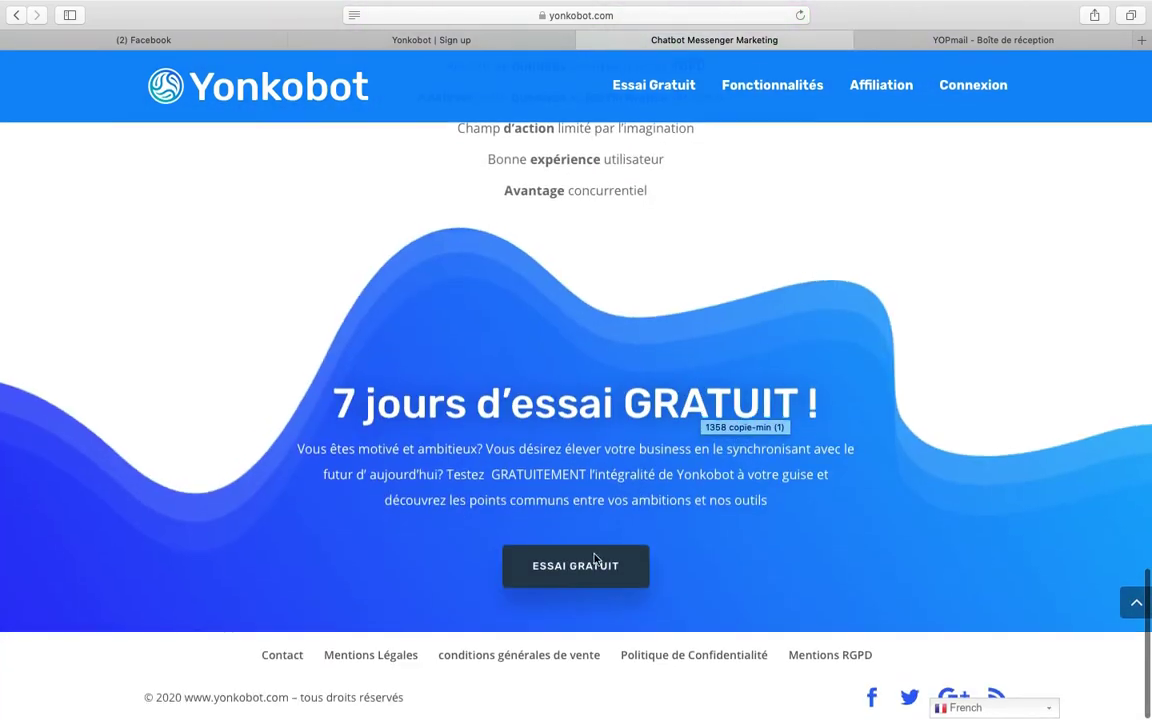
{"action": "scroll", "coordinate": [706, 436], "scroll_direction": "up", "scroll_amount": 10}
{"action": "scroll", "coordinate": [786, 490], "scroll_direction": "up", "scroll_amount": 5}
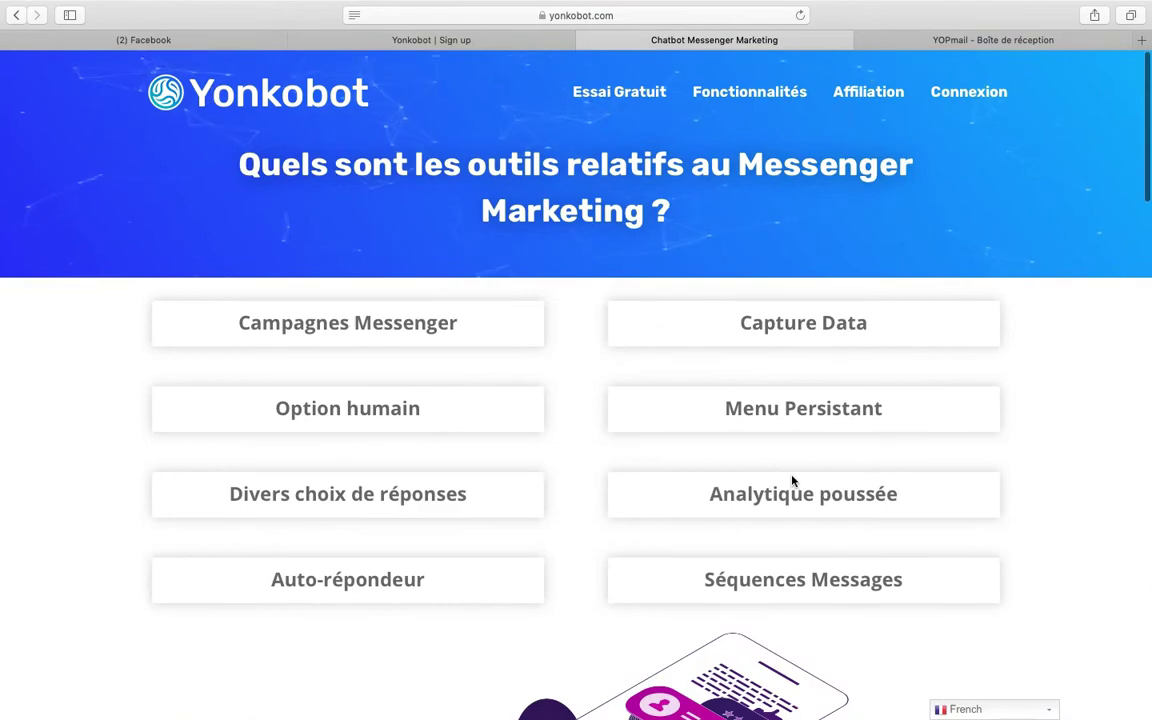
{"action": "scroll", "coordinate": [792, 481], "scroll_direction": "down", "scroll_amount": 15}
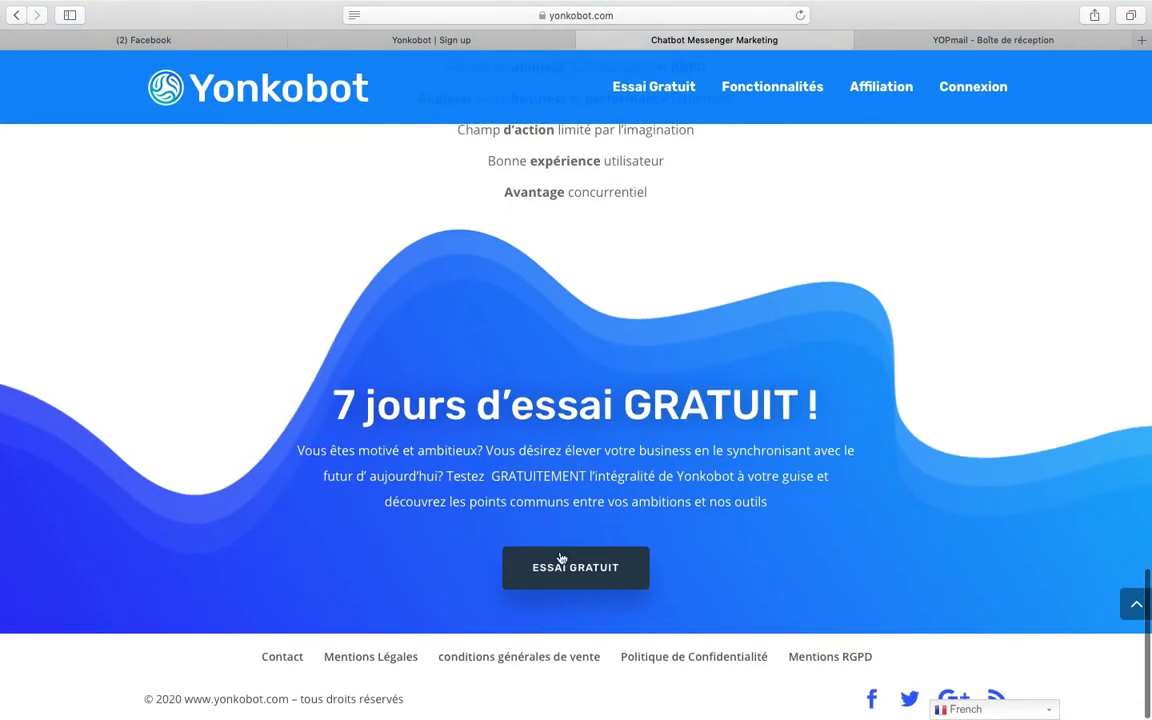
Open the free-trial sign-up page, then close this blank copy and return to the already filled-in sign-up form.
{"action": "left_click", "coordinate": [548, 567]}
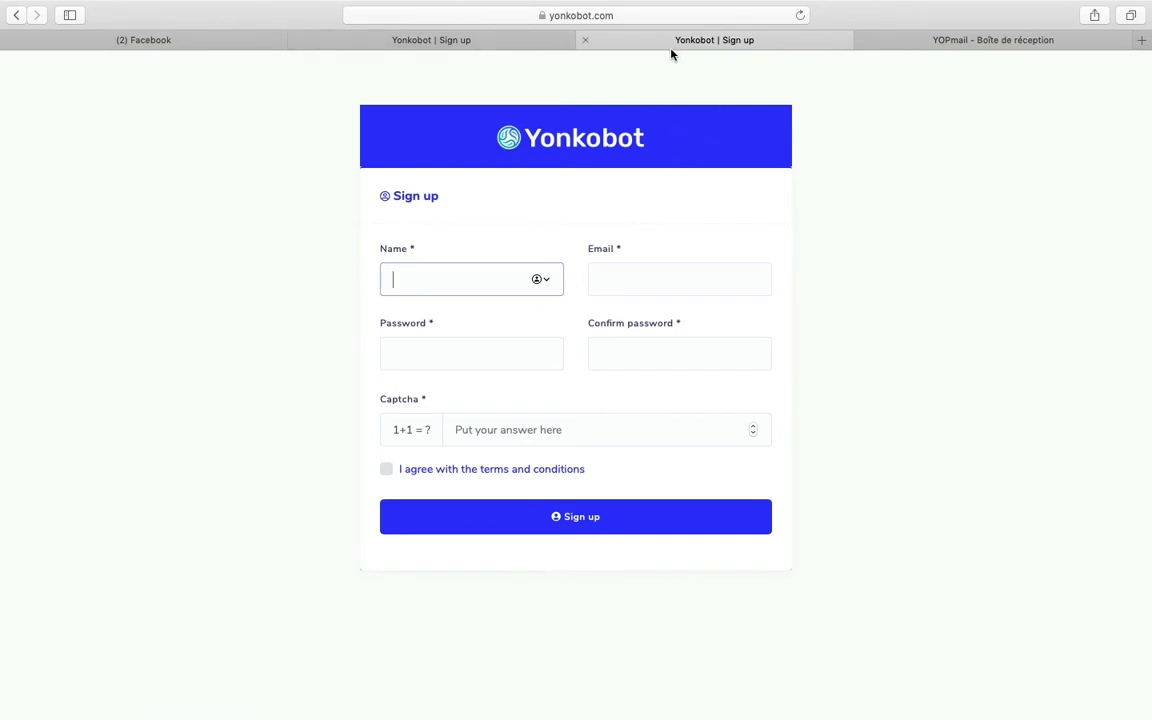
{"action": "left_click", "coordinate": [585, 40]}
{"action": "left_click", "coordinate": [484, 42]}
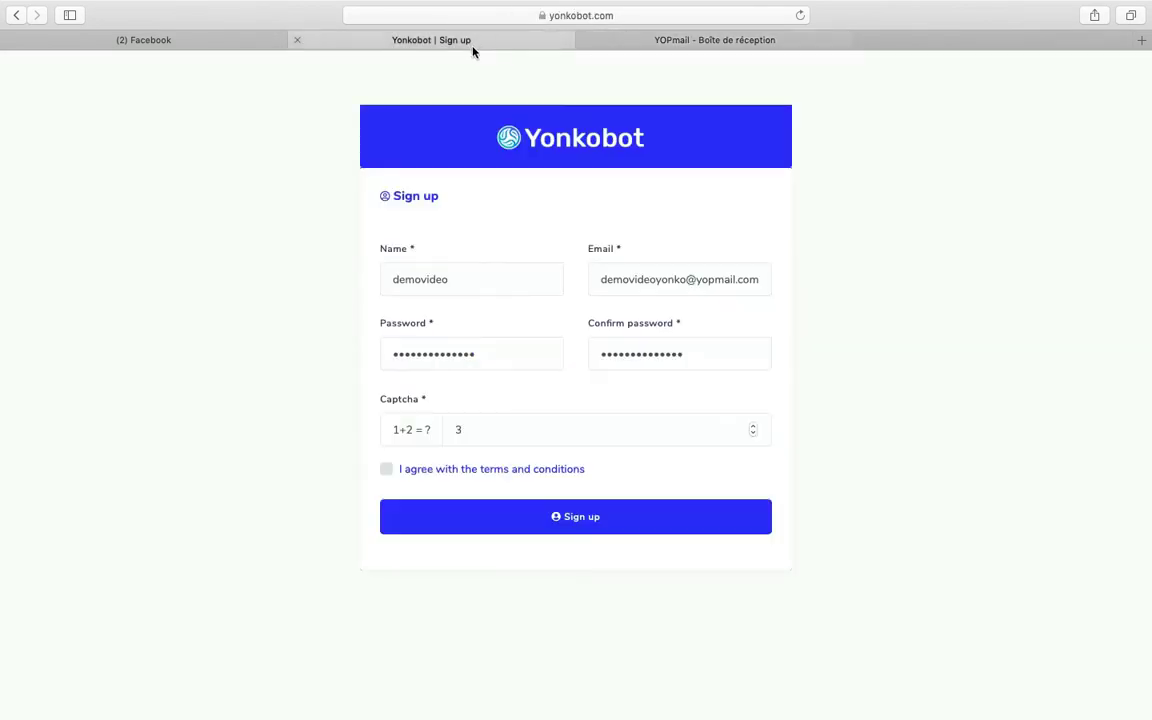
Try to submit the filled-in sign-up form with the terms and conditions accepted, postponing the decision to save the password.
{"action": "left_click", "coordinate": [453, 286]}
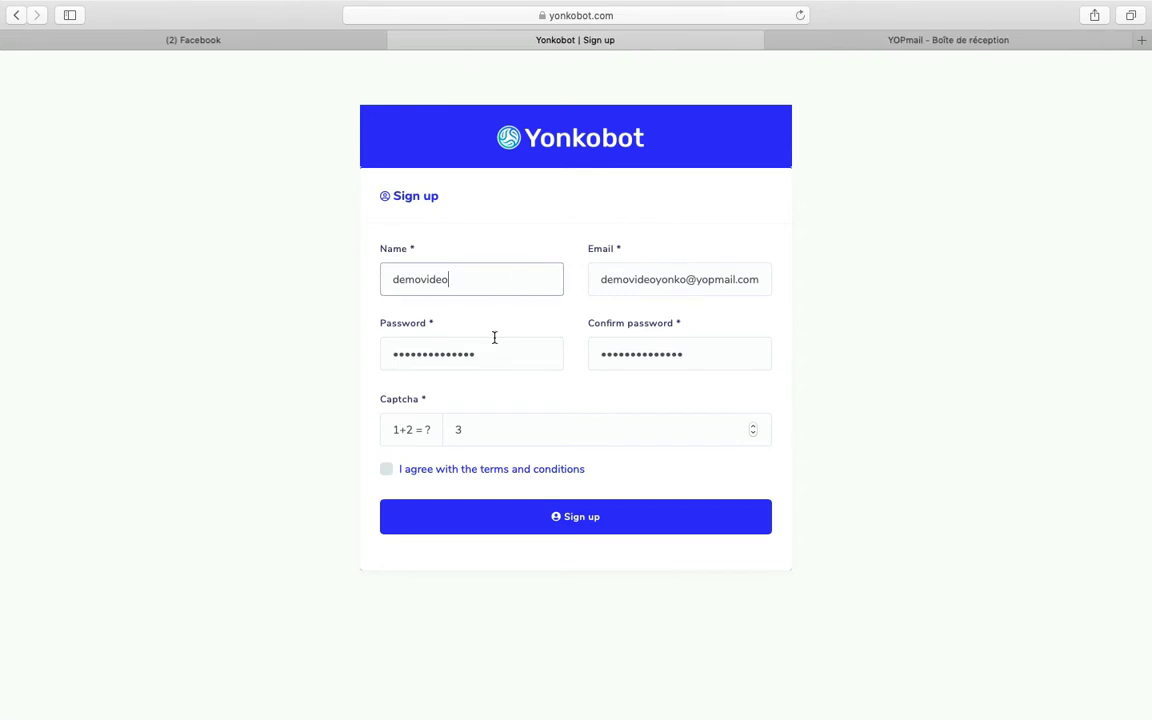
{"action": "left_click", "coordinate": [386, 469]}
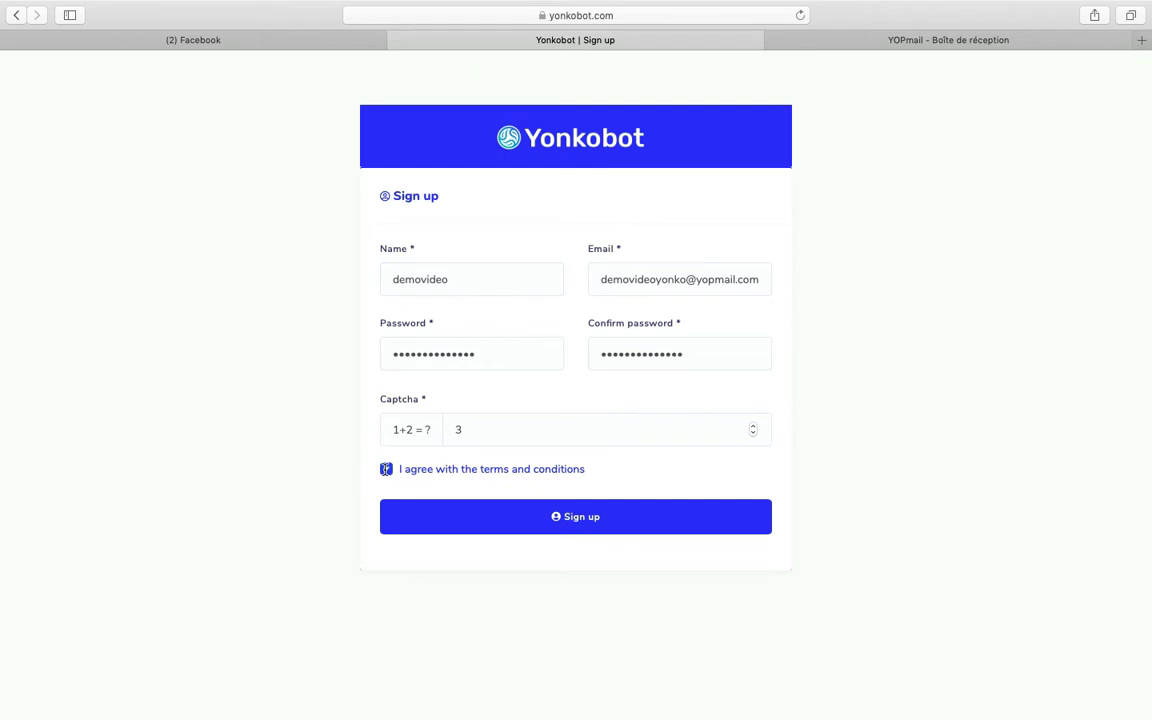
{"action": "left_click", "coordinate": [445, 521]}
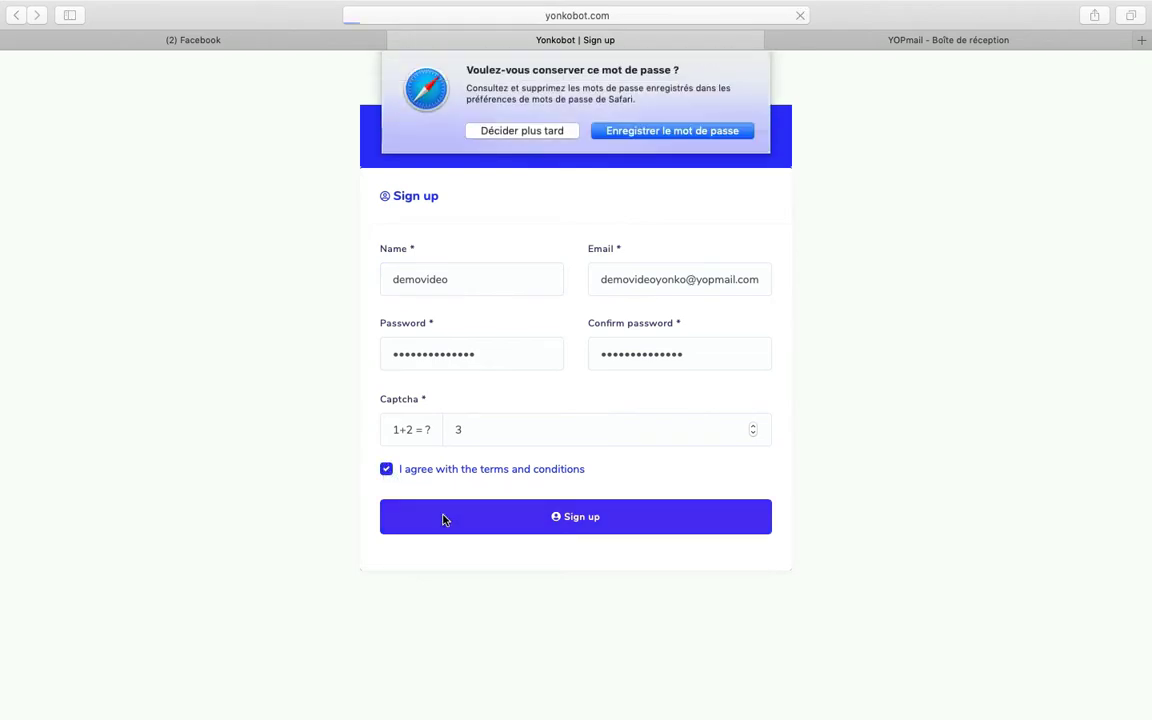
{"action": "left_click", "coordinate": [559, 134]}
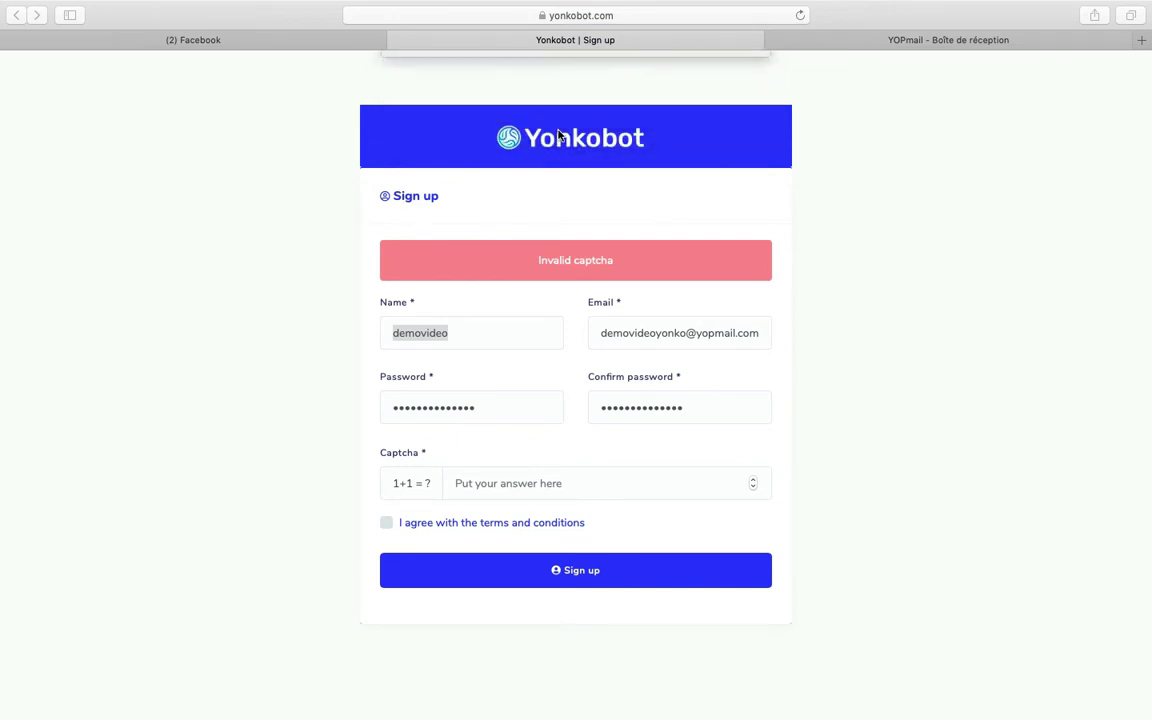
Answer the new captcha with 2, accept the terms and conditions, and submit the sign-up, saving the password in the browser.
{"action": "left_click", "coordinate": [503, 483]}
{"action": "type", "text": "2"}
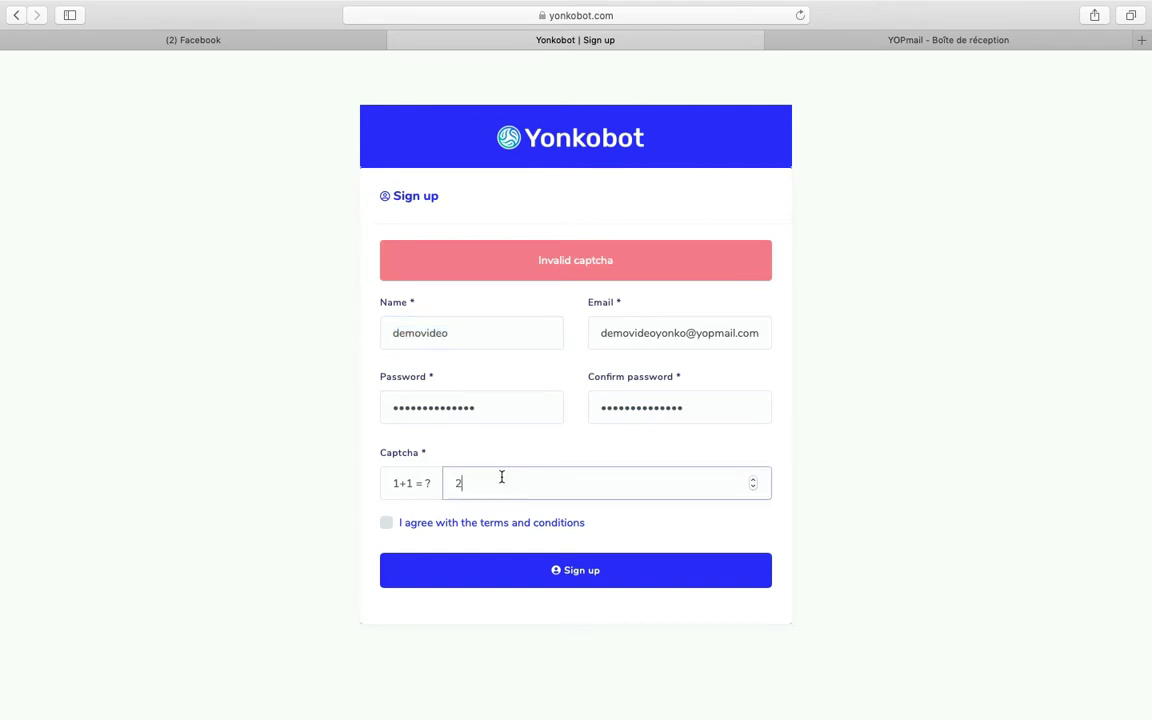
{"action": "left_click", "coordinate": [387, 522]}
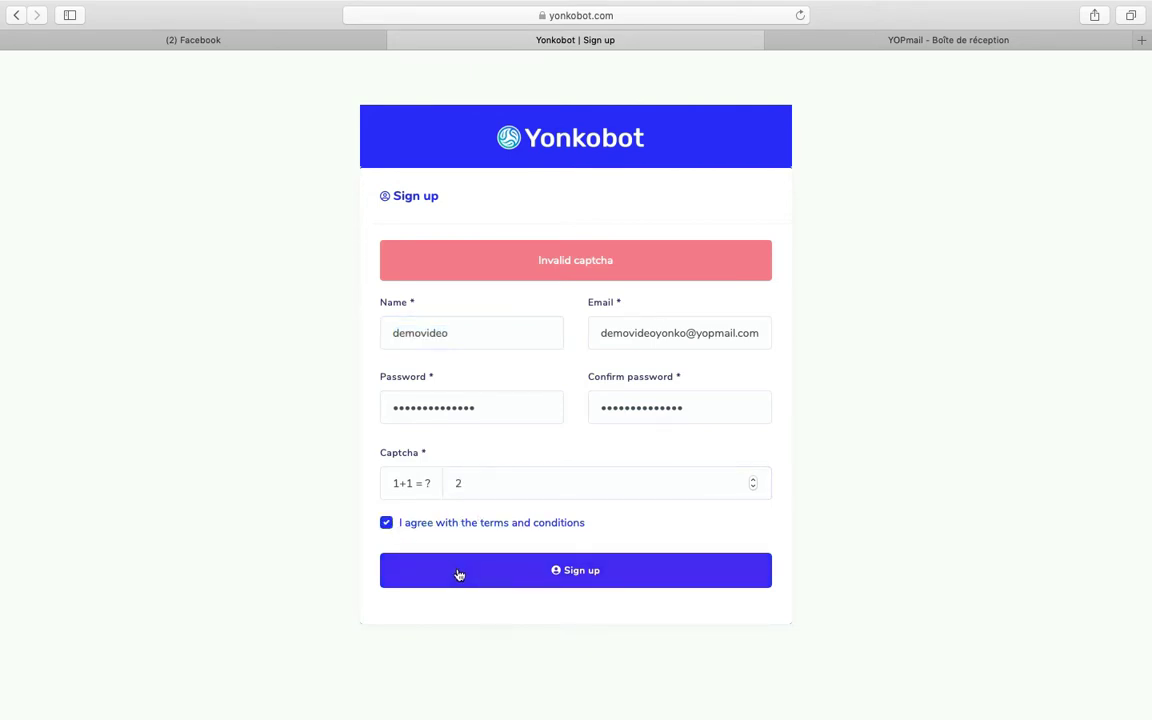
{"action": "left_click", "coordinate": [460, 570]}
{"action": "left_click", "coordinate": [675, 131]}
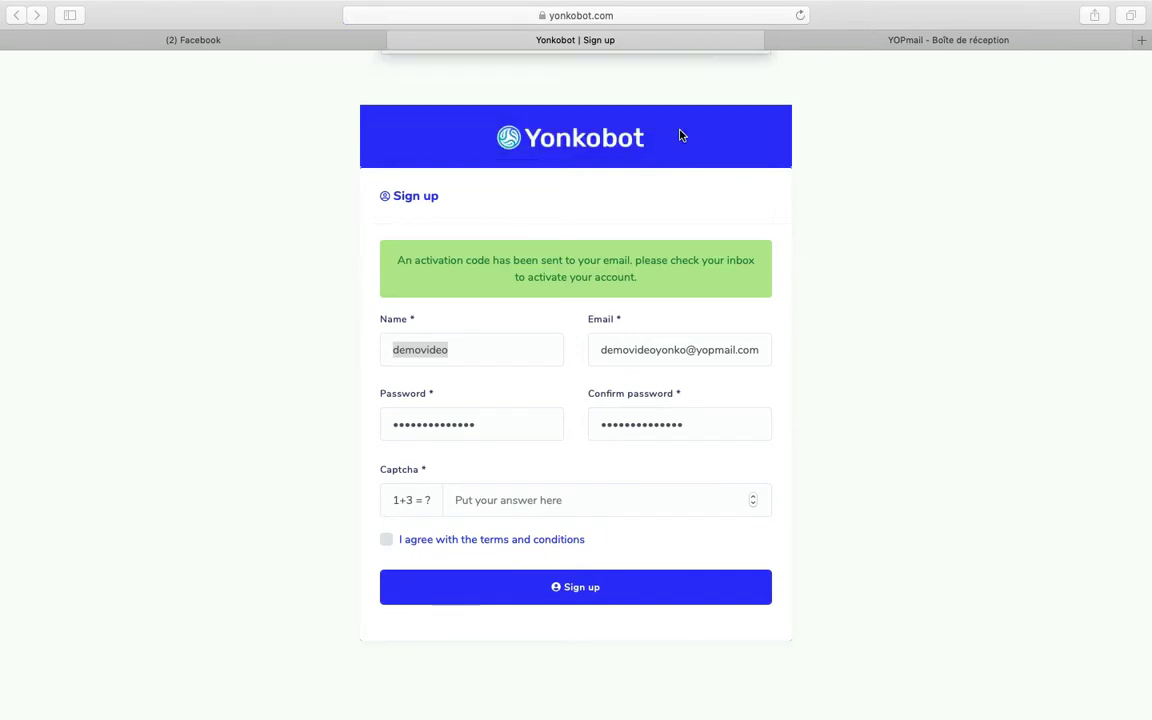
Refresh the YOPmail inbox and copy the activation code from the Yonkobot account activation email.
{"action": "key", "text": "ctrl+Tab"}
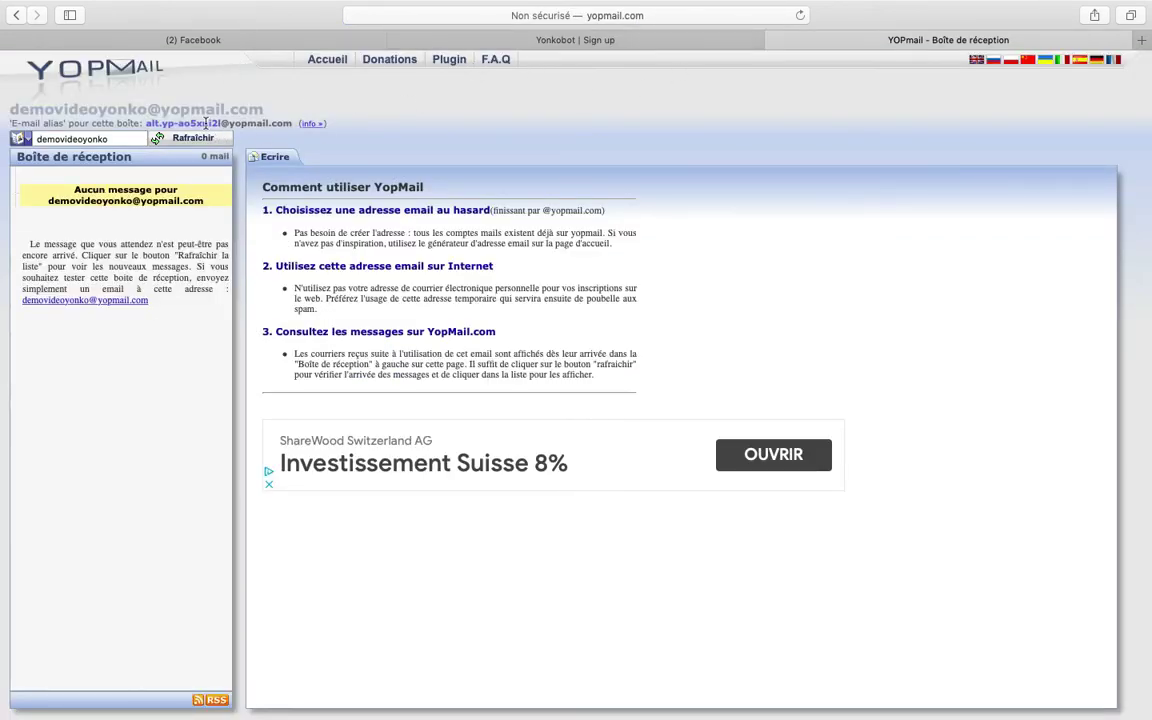
{"action": "left_click", "coordinate": [195, 139]}
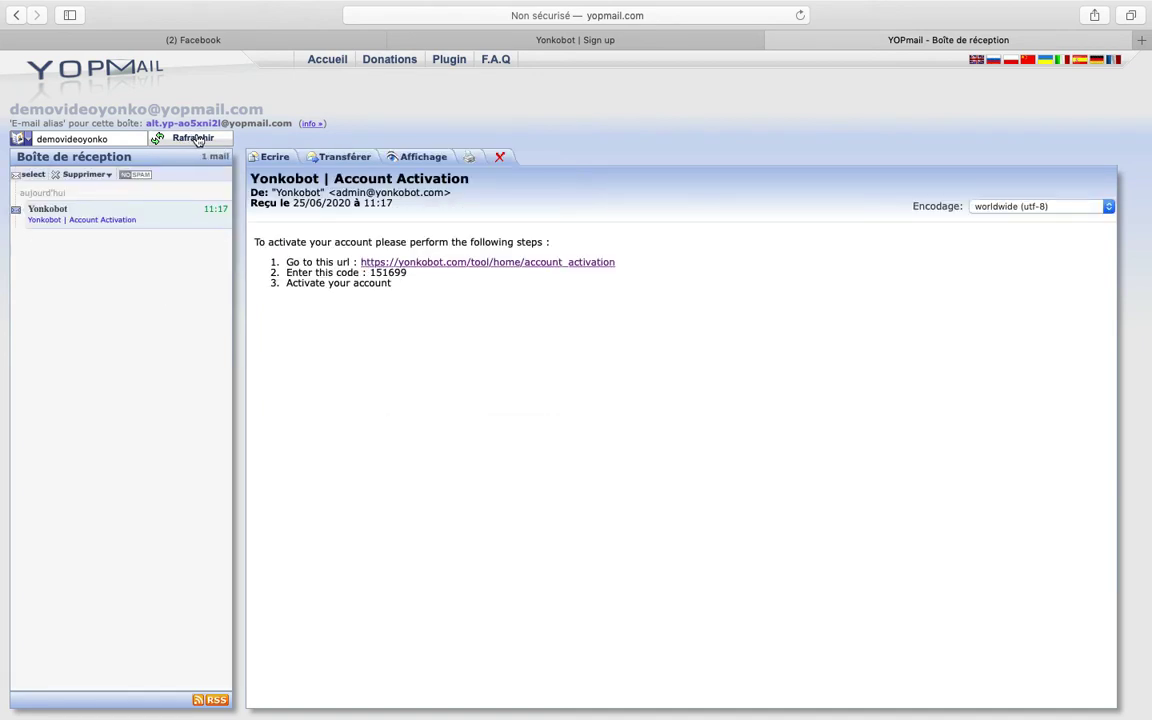
{"action": "double_click", "coordinate": [397, 273]}
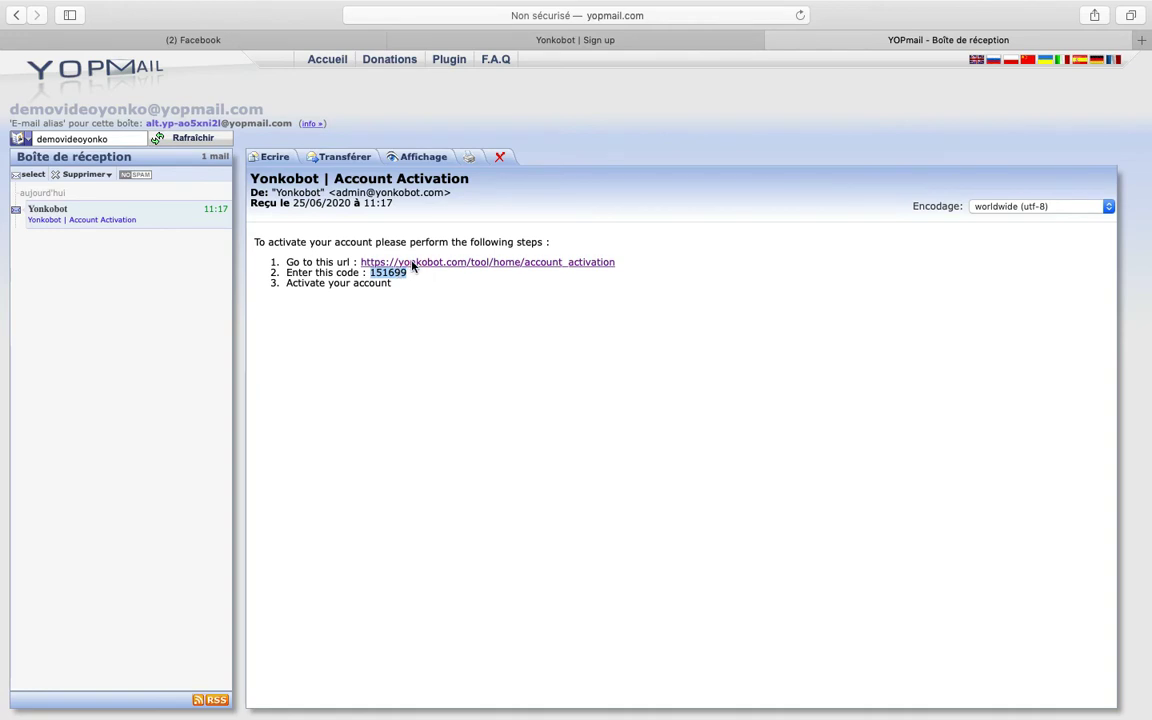
Follow the account activation link, enter the activation code and the account email, and activate the account.
{"action": "left_click", "coordinate": [411, 263]}
{"action": "left_click", "coordinate": [467, 386]}
{"action": "key", "text": "super+v"}
{"action": "left_click", "coordinate": [468, 319]}
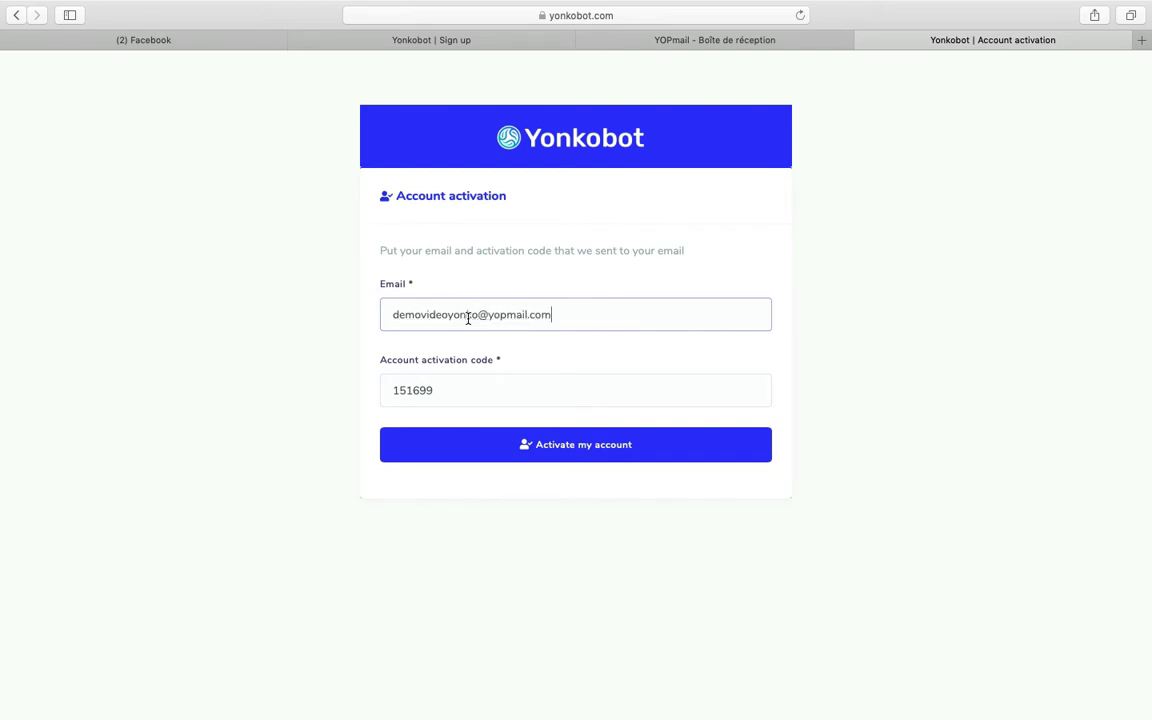
{"action": "left_click", "coordinate": [460, 450]}
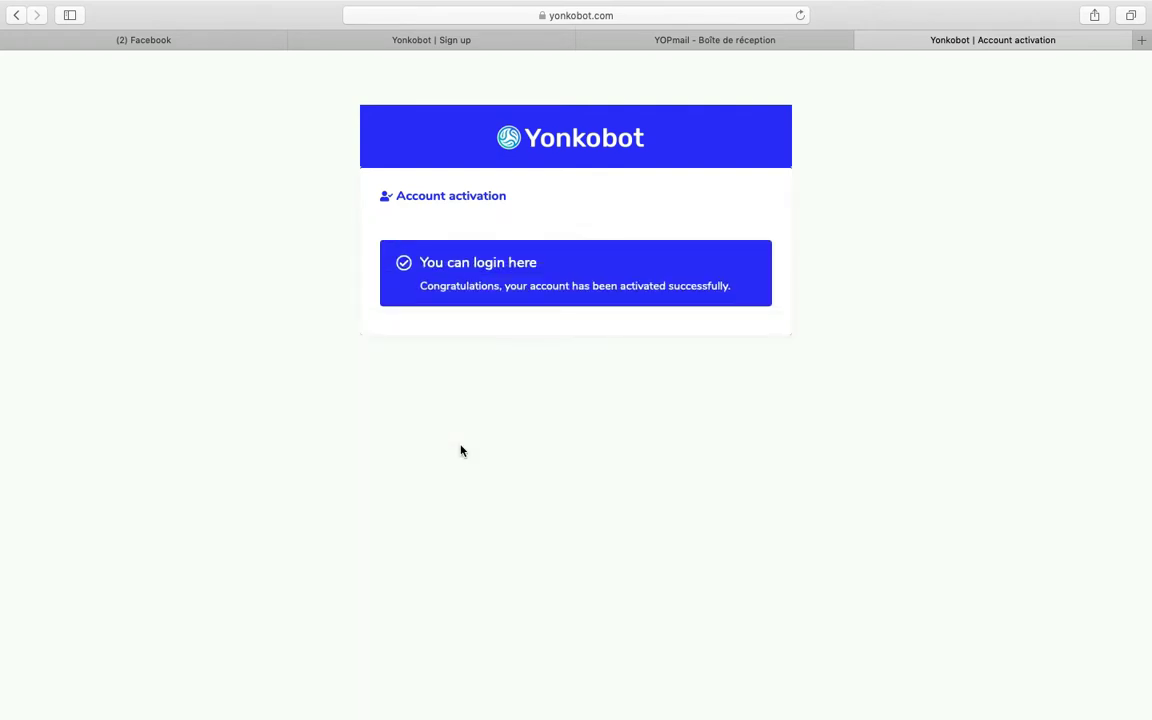
Go to the login page from the account activation confirmation.
{"action": "left_click_drag", "start_coordinate": [540, 262], "coordinate": [509, 262]}
{"action": "left_click", "coordinate": [532, 241]}
{"action": "left_click", "coordinate": [530, 266]}
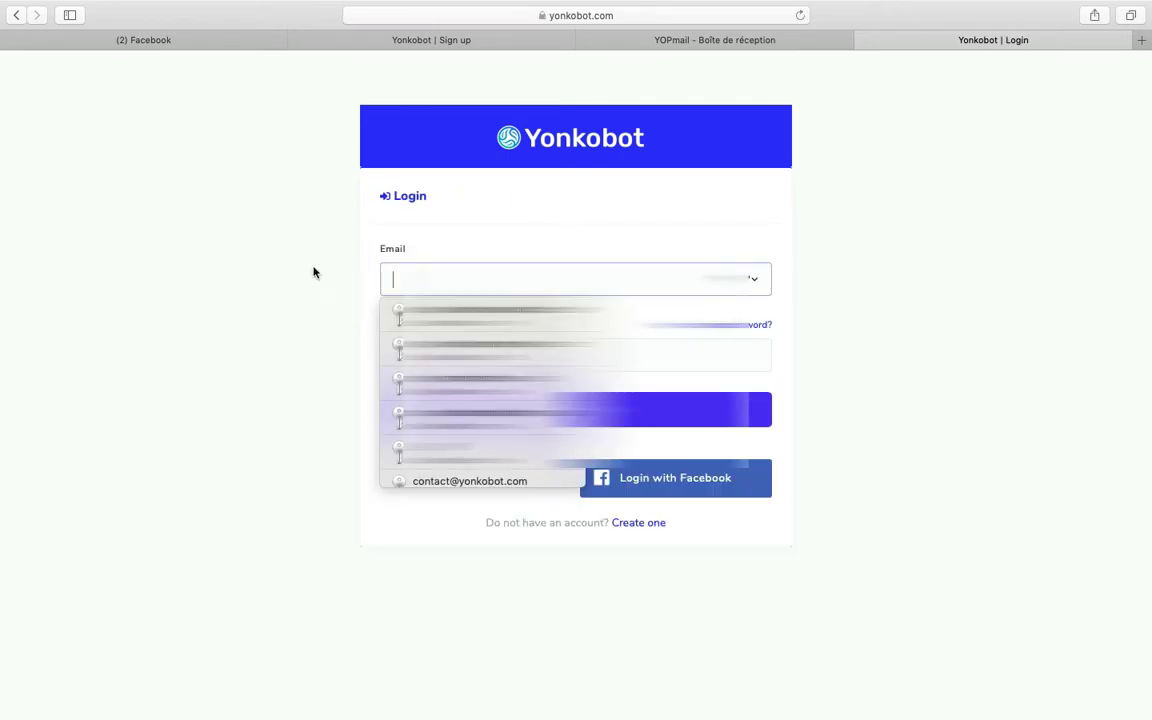
Fill in the new account's email and password from the saved credentials and log in.
{"action": "left_click", "coordinate": [248, 277]}
{"action": "left_click", "coordinate": [575, 279]}
{"action": "key", "text": "Down"}
{"action": "key", "text": "Return"}
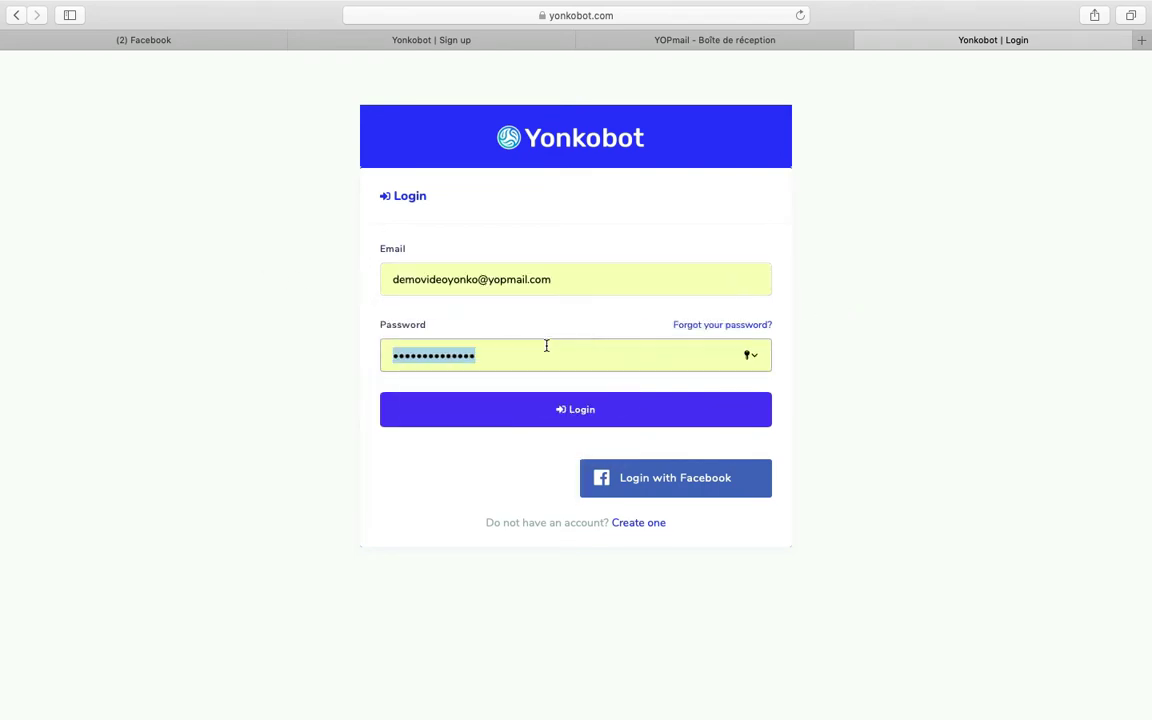
{"action": "left_click", "coordinate": [551, 355]}
{"action": "left_click", "coordinate": [443, 397]}
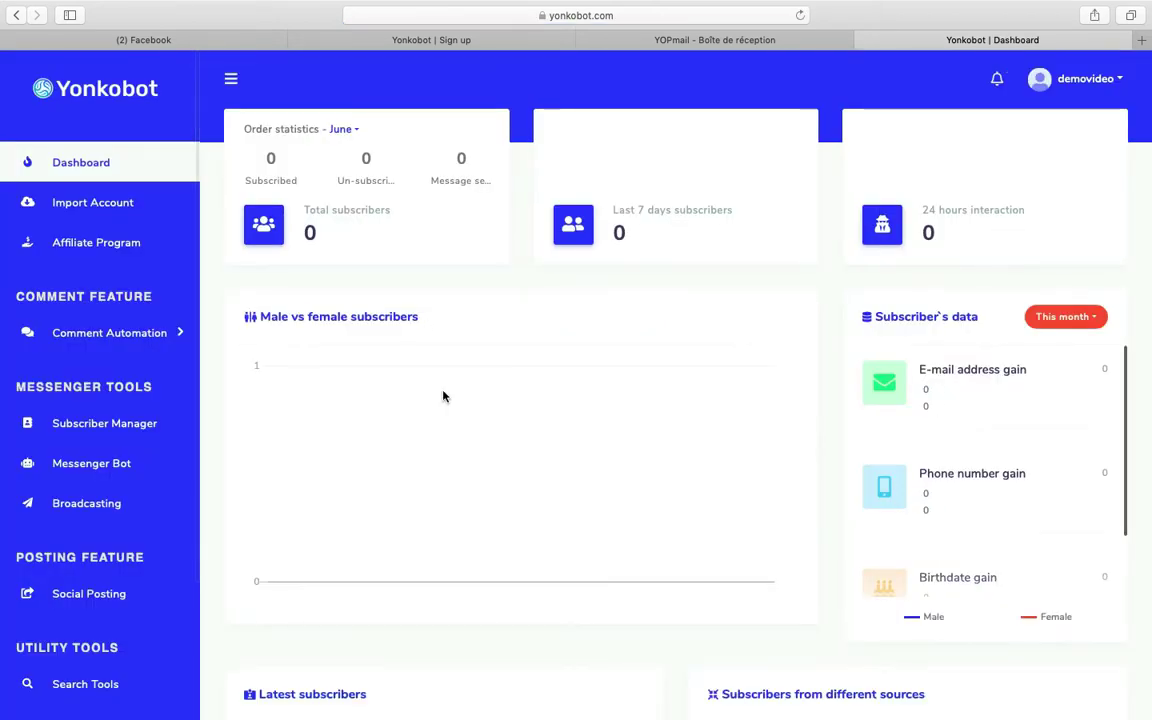
Examine the dashboard's subscriber statistics, subscriber data, subscriber sources and last auto reply sections.
{"action": "scroll", "coordinate": [443, 397], "scroll_direction": "down", "scroll_amount": 2}
{"action": "scroll", "coordinate": [443, 397], "scroll_direction": "up", "scroll_amount": 2}
{"action": "scroll", "coordinate": [443, 397], "scroll_direction": "down", "scroll_amount": 3}
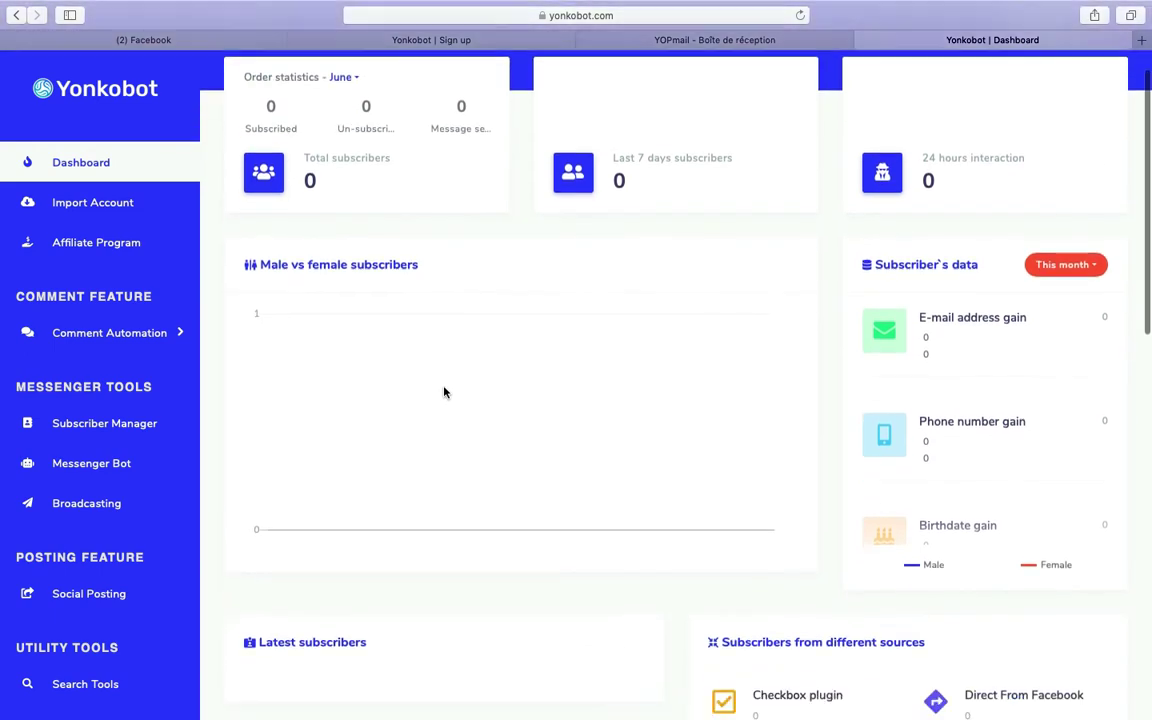
{"action": "scroll", "coordinate": [444, 393], "scroll_direction": "down", "scroll_amount": 1}
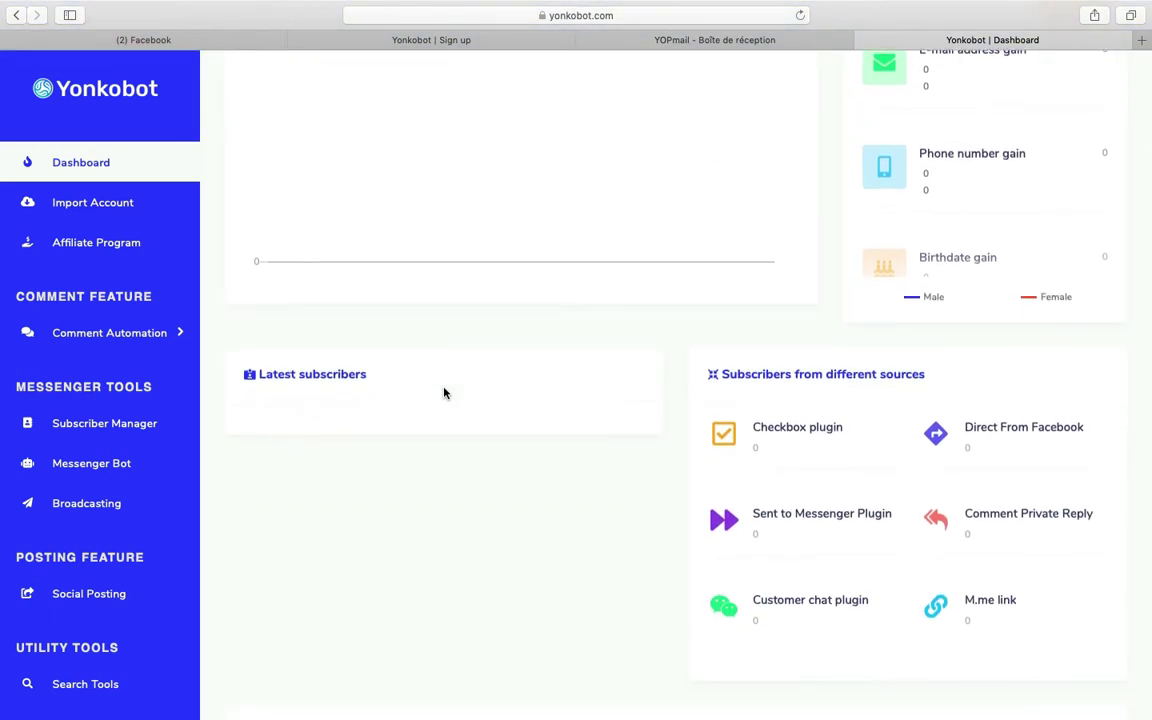
{"action": "scroll", "coordinate": [444, 393], "scroll_direction": "up", "scroll_amount": 5}
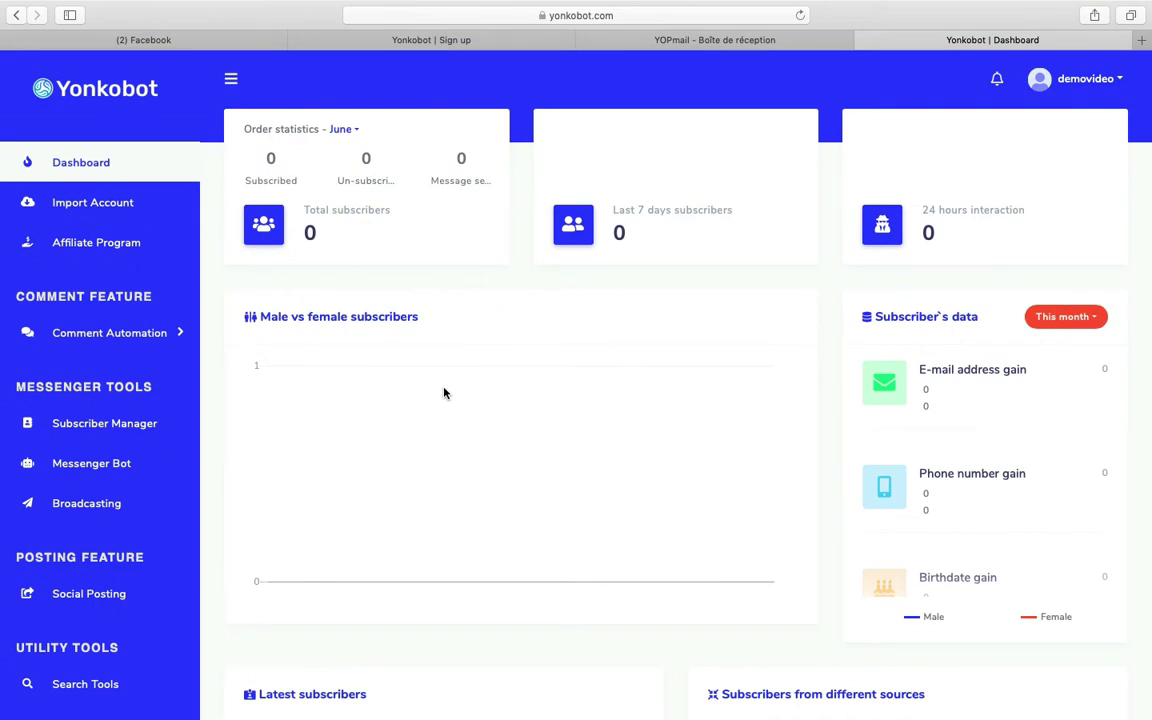
{"action": "scroll", "coordinate": [594, 330], "scroll_direction": "down", "scroll_amount": 5}
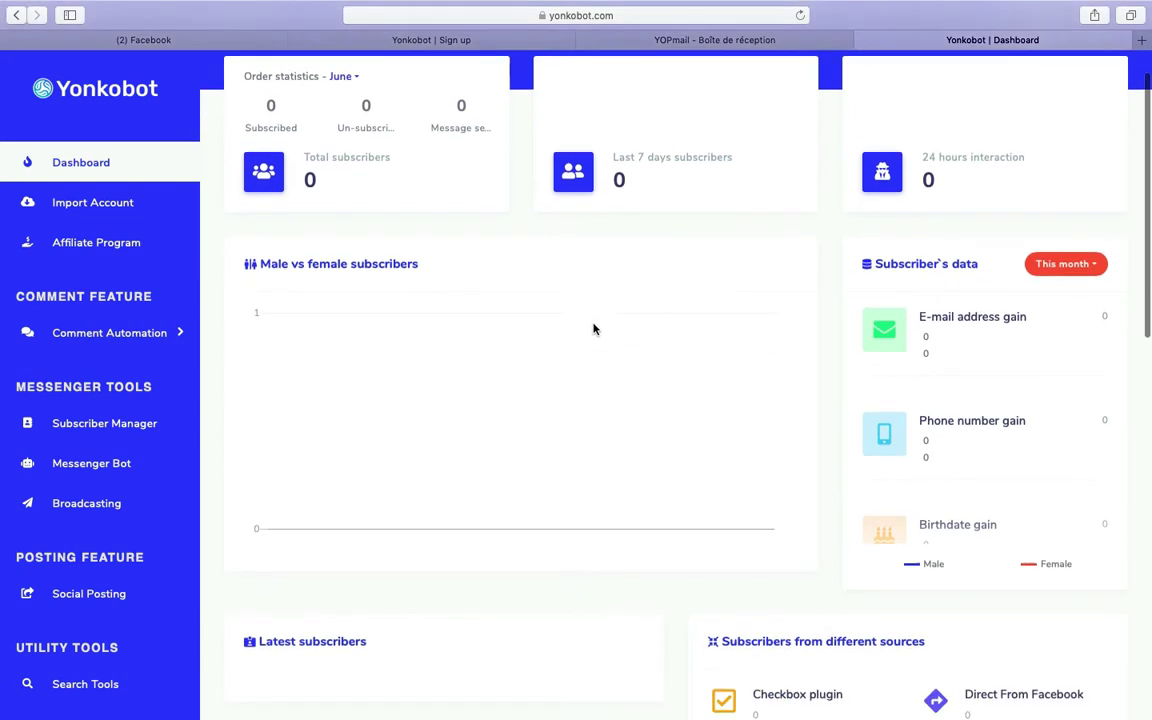
{"action": "scroll", "coordinate": [594, 330], "scroll_direction": "down", "scroll_amount": 2}
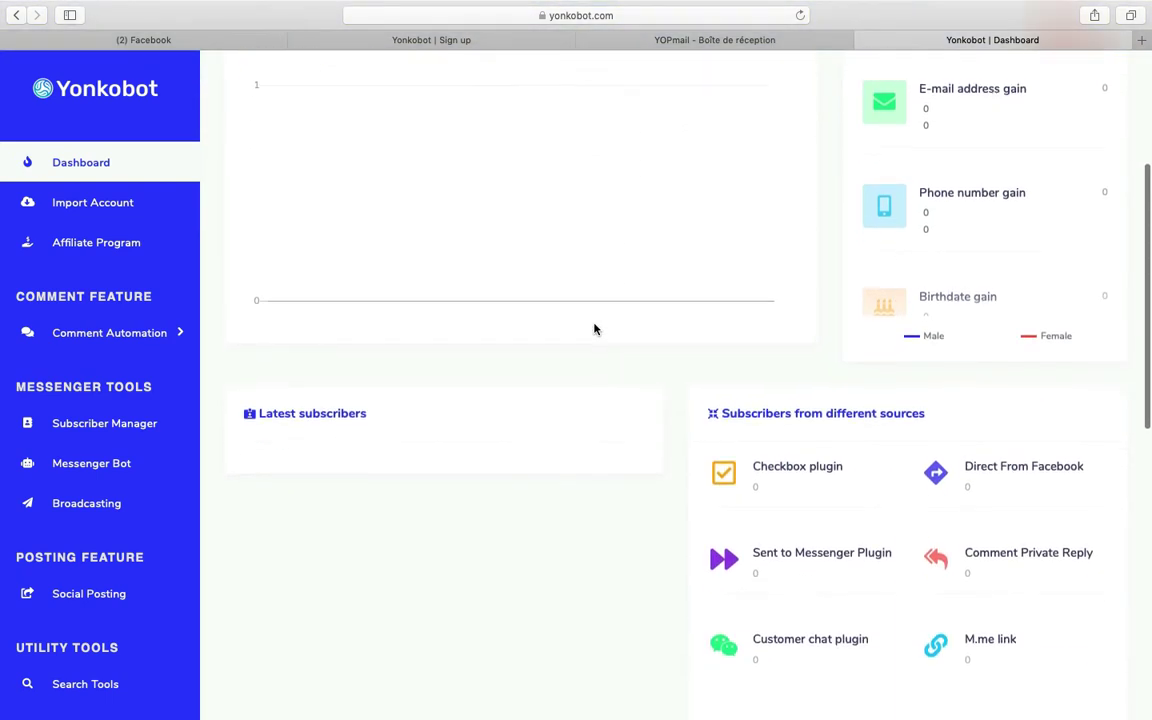
{"action": "scroll", "coordinate": [594, 330], "scroll_direction": "down", "scroll_amount": 1}
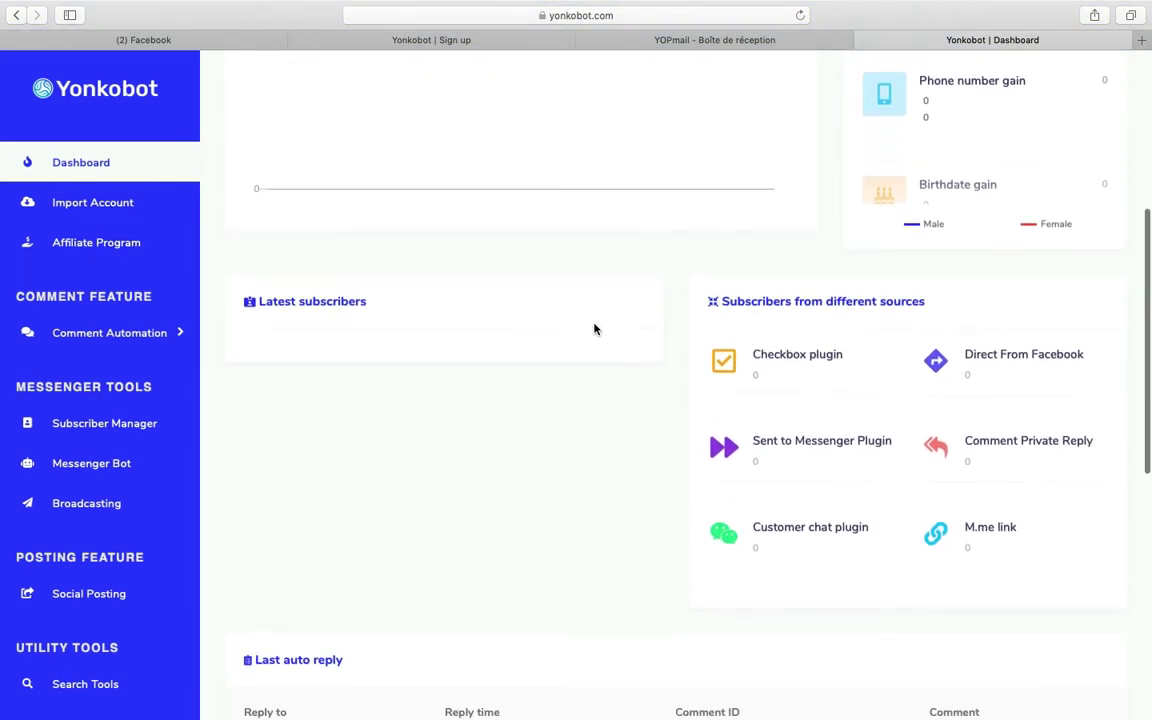
{"action": "scroll", "coordinate": [594, 330], "scroll_direction": "down", "scroll_amount": 1}
{"action": "scroll", "coordinate": [594, 330], "scroll_direction": "down", "scroll_amount": 3}
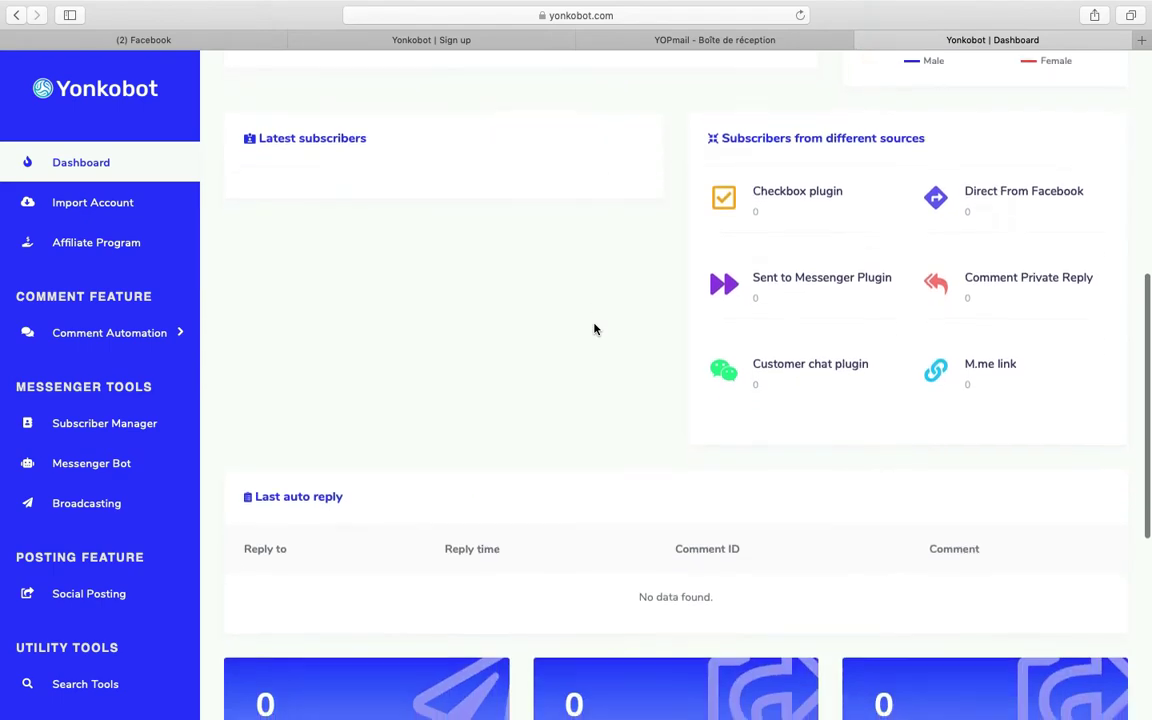
{"action": "scroll", "coordinate": [594, 330], "scroll_direction": "up", "scroll_amount": 15}
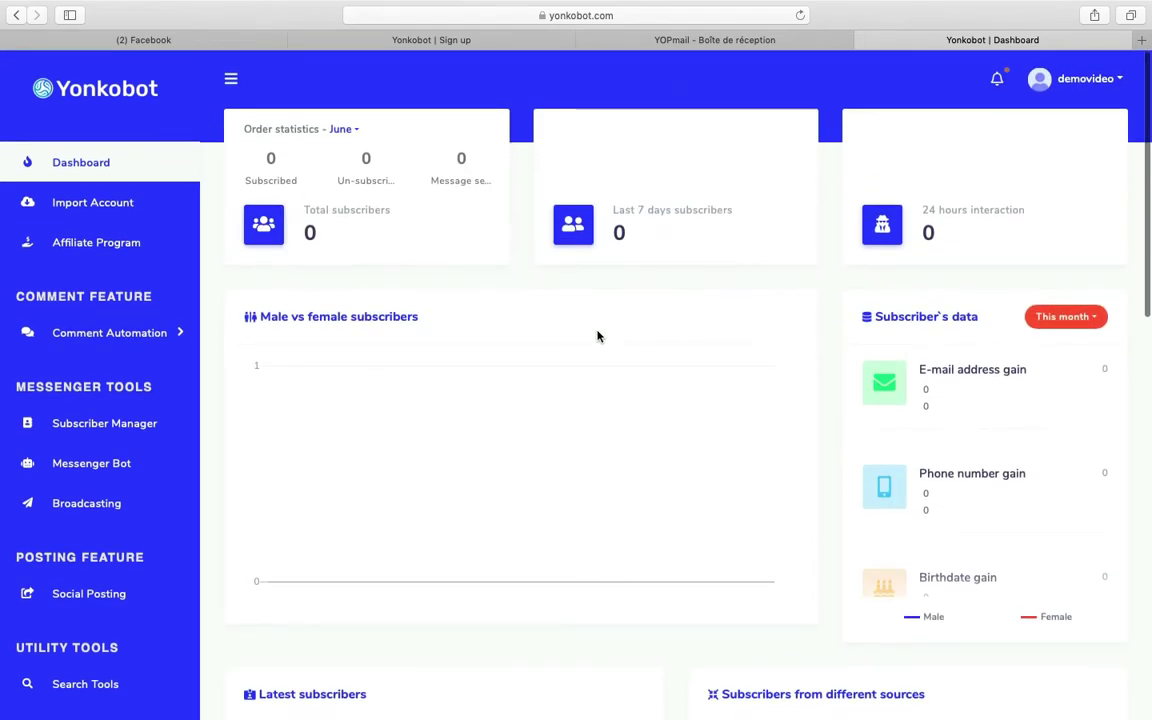
{"action": "scroll", "coordinate": [597, 338], "scroll_direction": "down", "scroll_amount": 1}
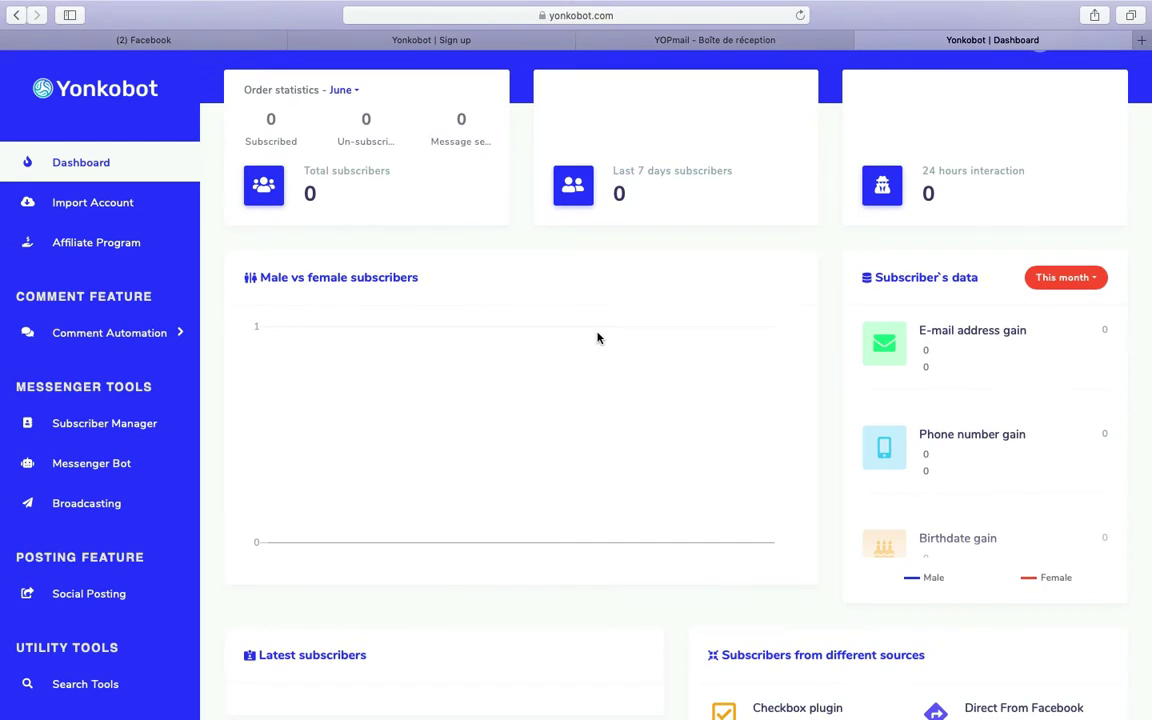
Review the dashboard down to the bulk message and Facebook poster campaign cards, and view the account menu options.
{"action": "scroll", "coordinate": [597, 336], "scroll_direction": "down", "scroll_amount": 2}
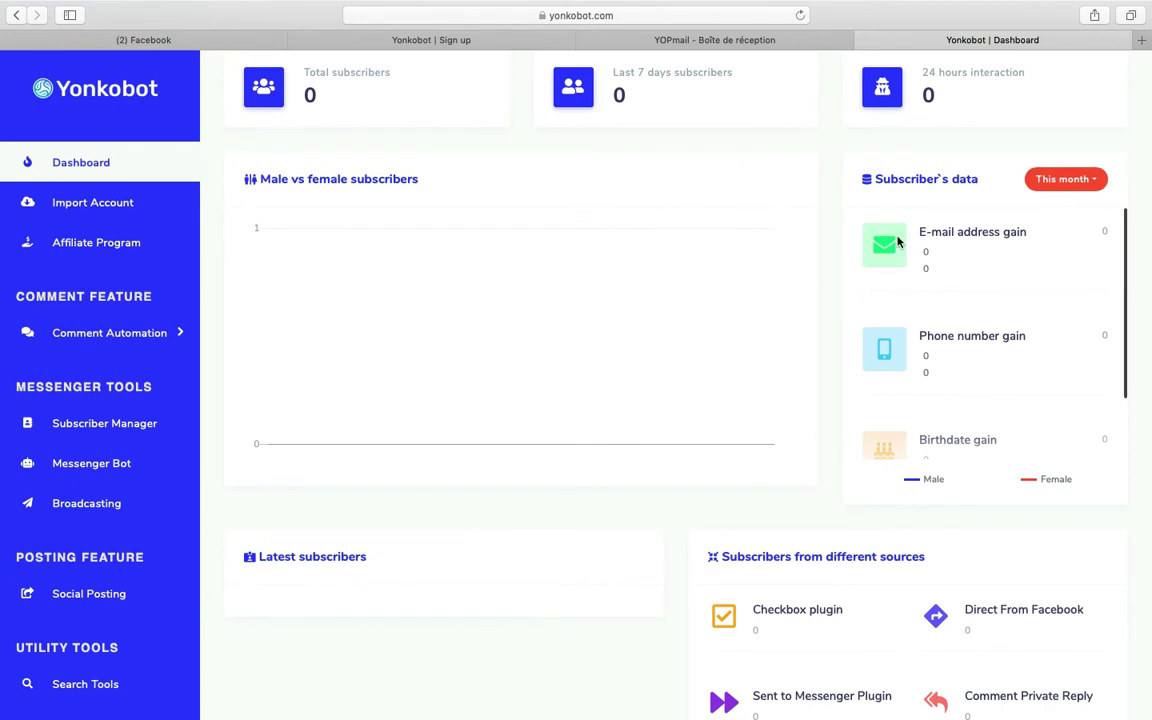
{"action": "scroll", "coordinate": [939, 226], "scroll_direction": "down", "scroll_amount": 2}
{"action": "scroll", "coordinate": [805, 278], "scroll_direction": "down", "scroll_amount": 4}
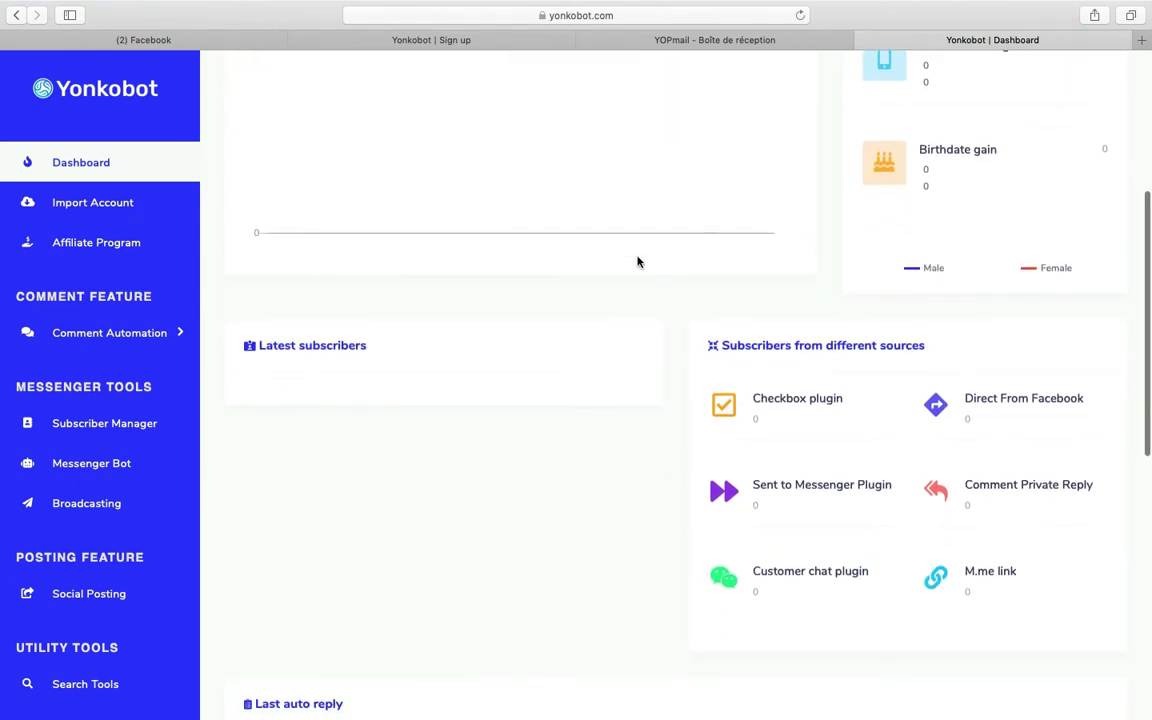
{"action": "scroll", "coordinate": [766, 534], "scroll_direction": "down", "scroll_amount": 4}
{"action": "scroll", "coordinate": [694, 249], "scroll_direction": "down", "scroll_amount": 4}
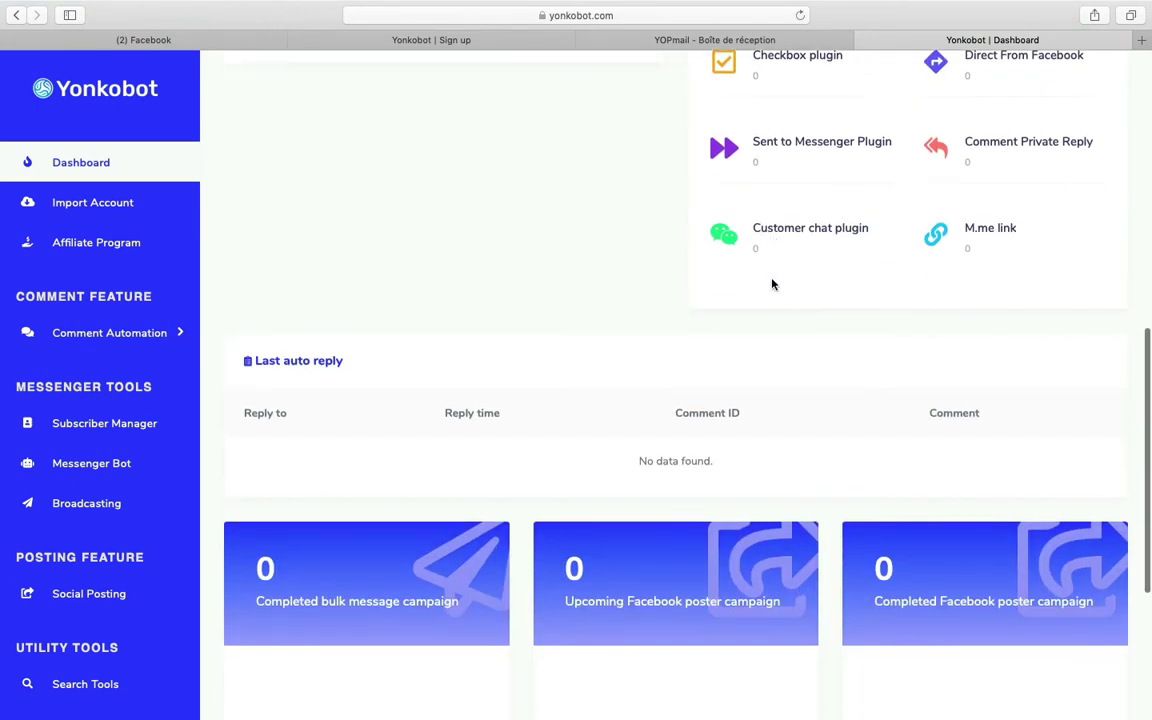
{"action": "scroll", "coordinate": [599, 234], "scroll_direction": "down", "scroll_amount": 4}
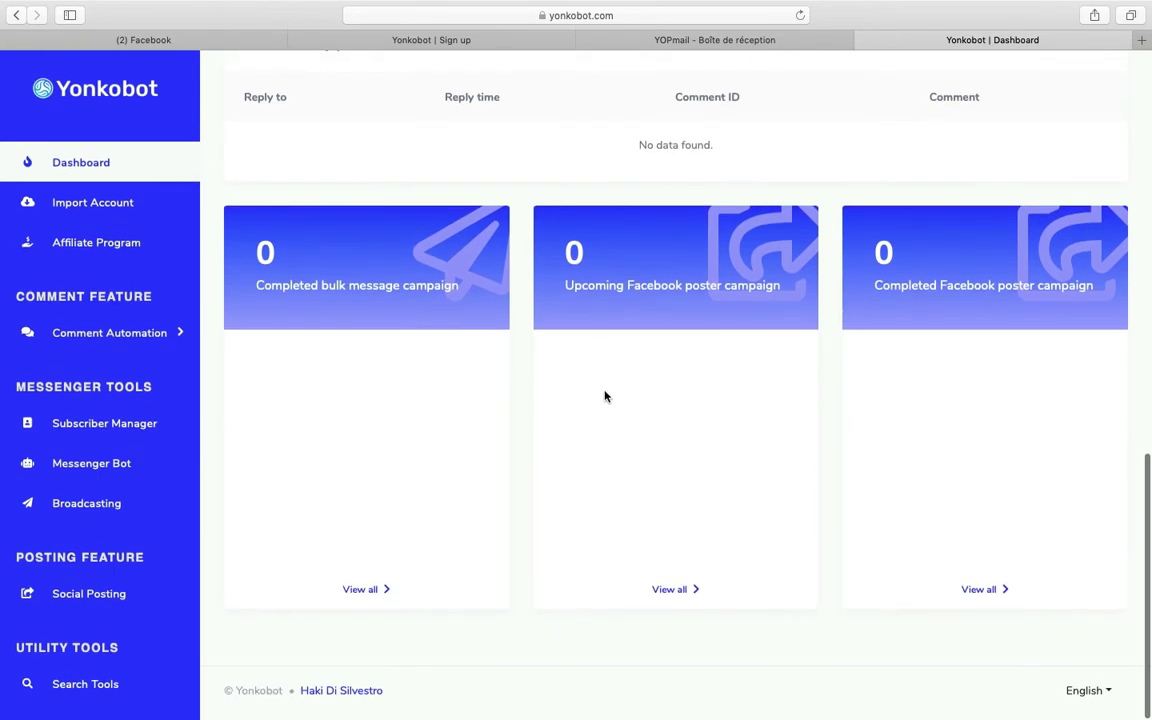
{"action": "scroll", "coordinate": [616, 384], "scroll_direction": "up", "scroll_amount": 6}
{"action": "scroll", "coordinate": [616, 384], "scroll_direction": "up", "scroll_amount": 12}
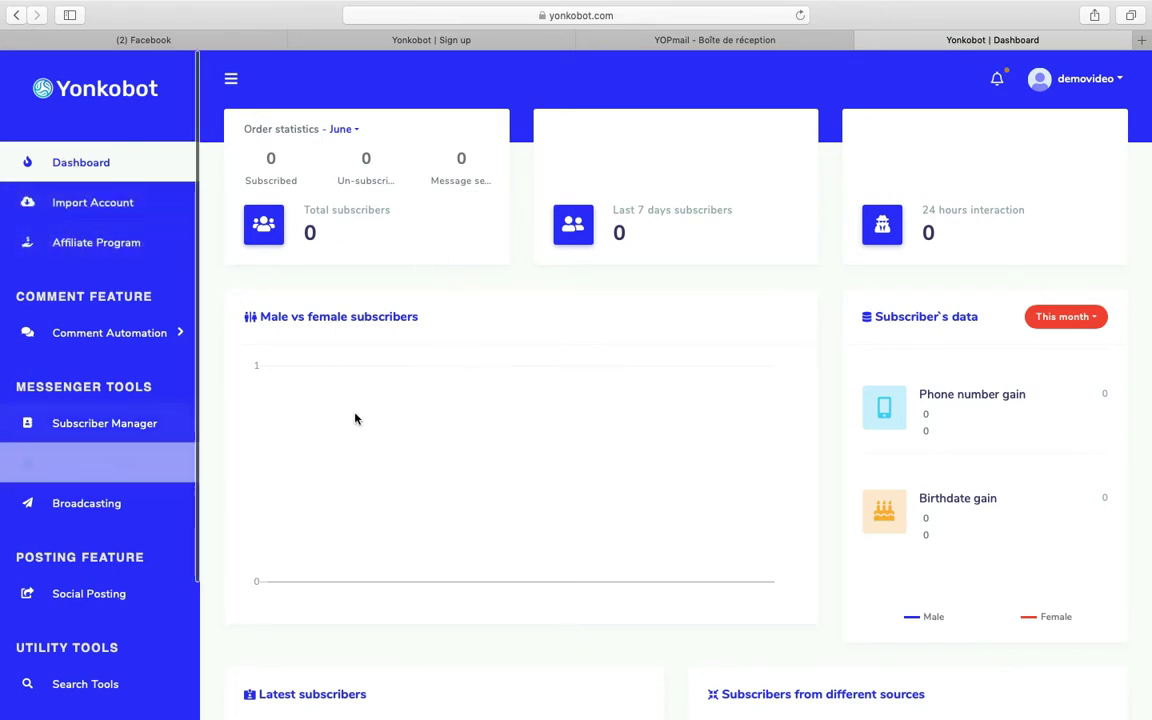
{"action": "scroll", "coordinate": [386, 418], "scroll_direction": "down", "scroll_amount": 1}
{"action": "scroll", "coordinate": [386, 418], "scroll_direction": "down", "scroll_amount": 8}
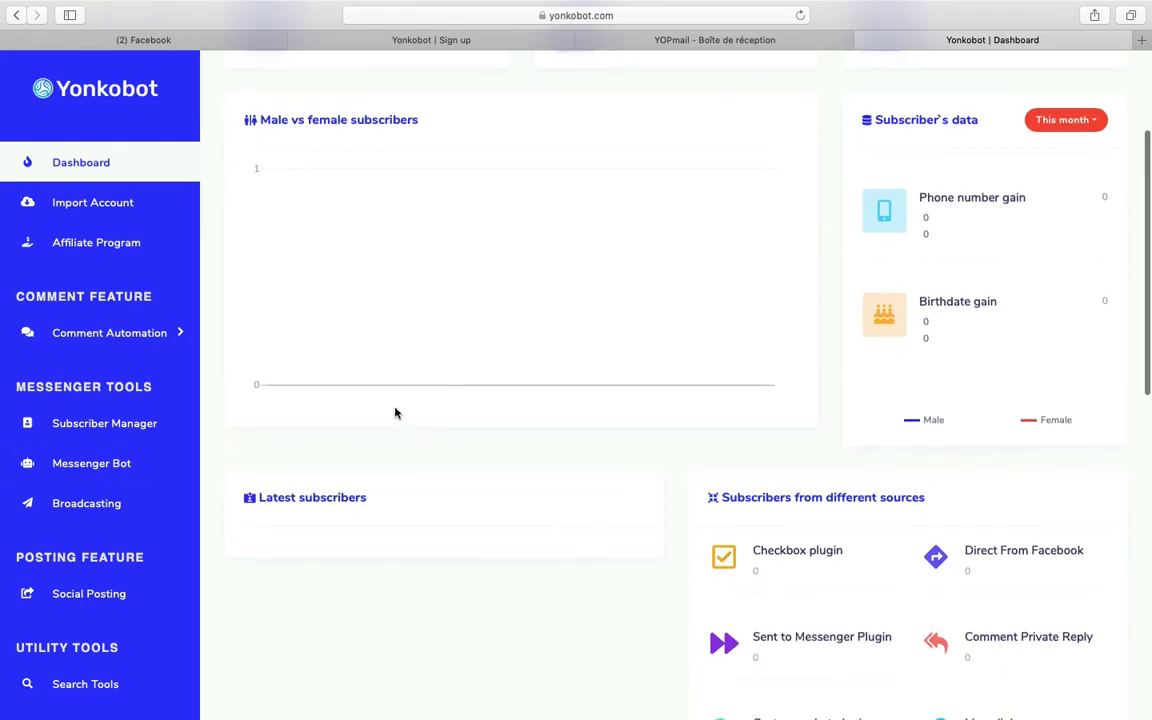
{"action": "scroll", "coordinate": [449, 377], "scroll_direction": "up", "scroll_amount": 10}
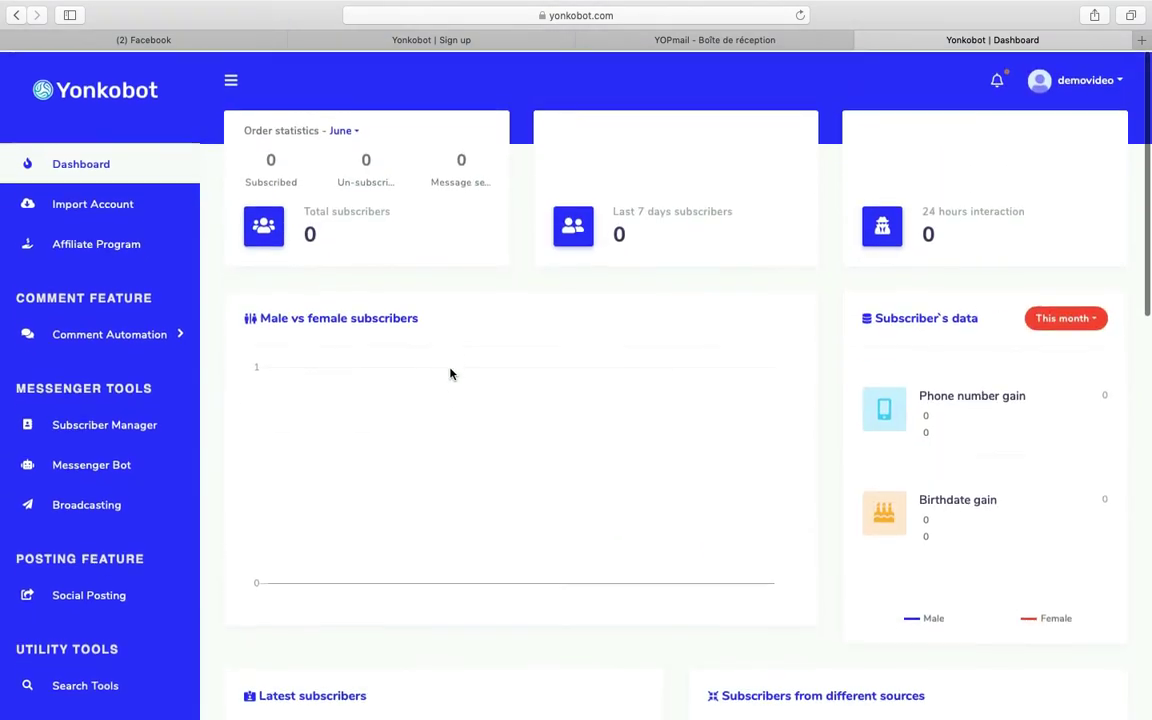
{"action": "left_click", "coordinate": [1121, 87]}
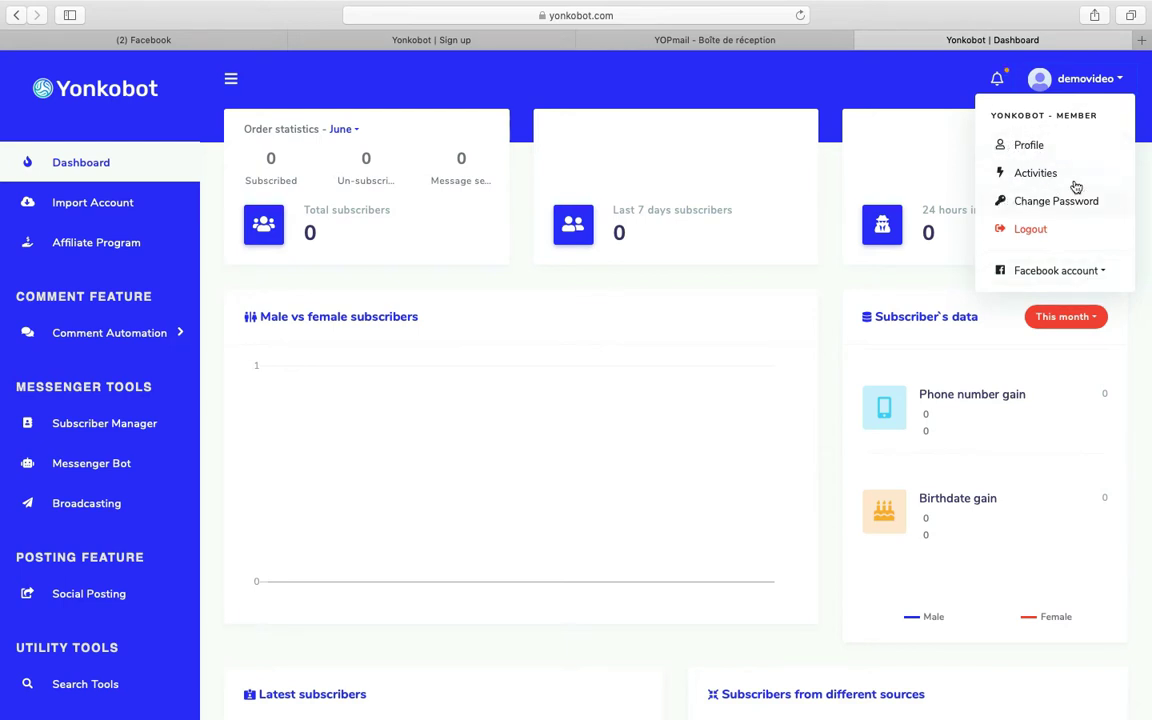
{"action": "left_click", "coordinate": [1111, 86]}
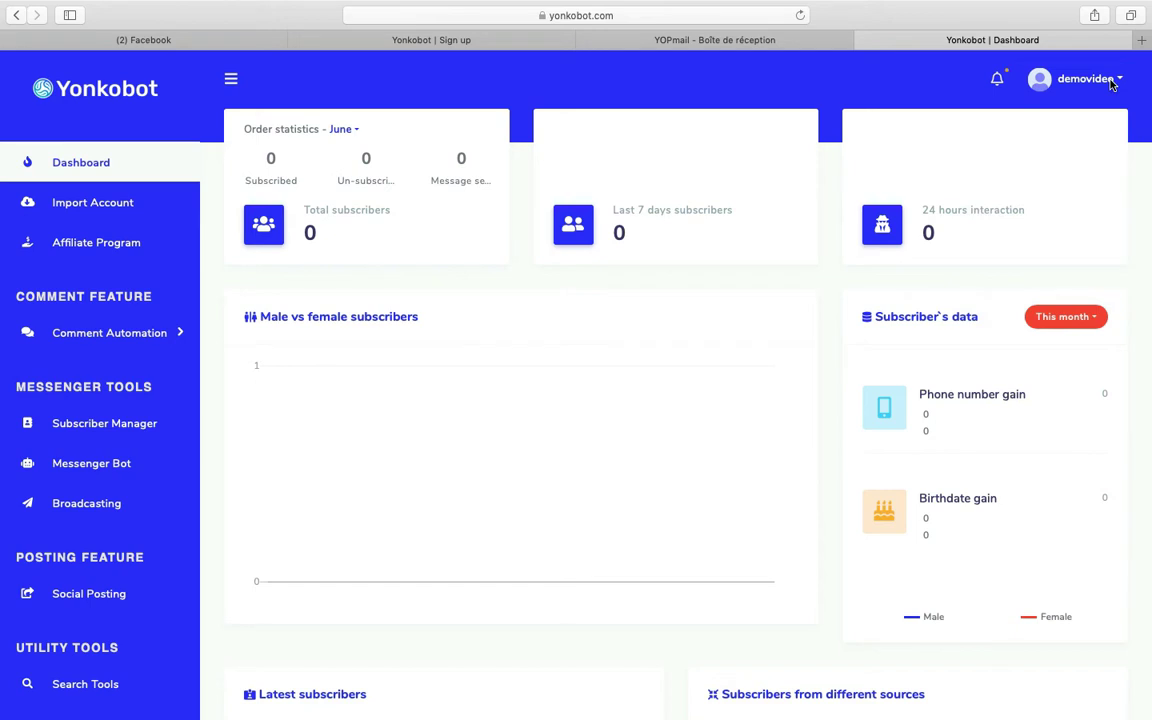
Start importing a Facebook account and choose to modify YonkoBot's existing Facebook settings.
{"action": "left_click", "coordinate": [143, 201]}
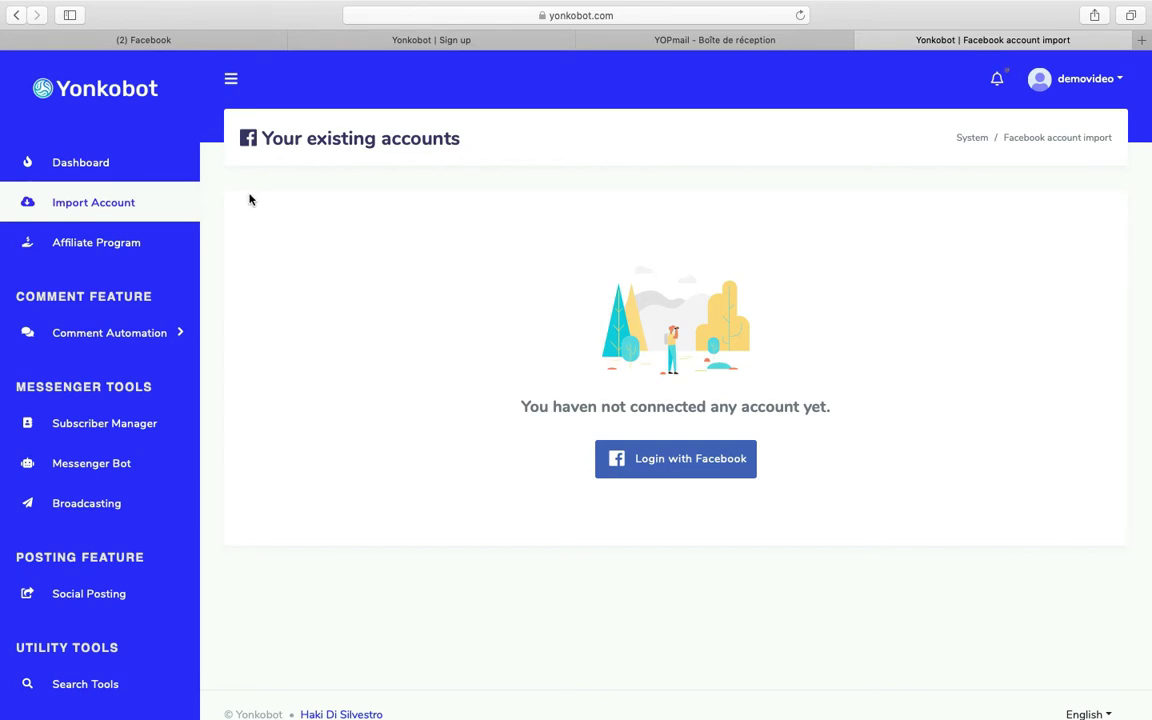
{"action": "left_click", "coordinate": [645, 466]}
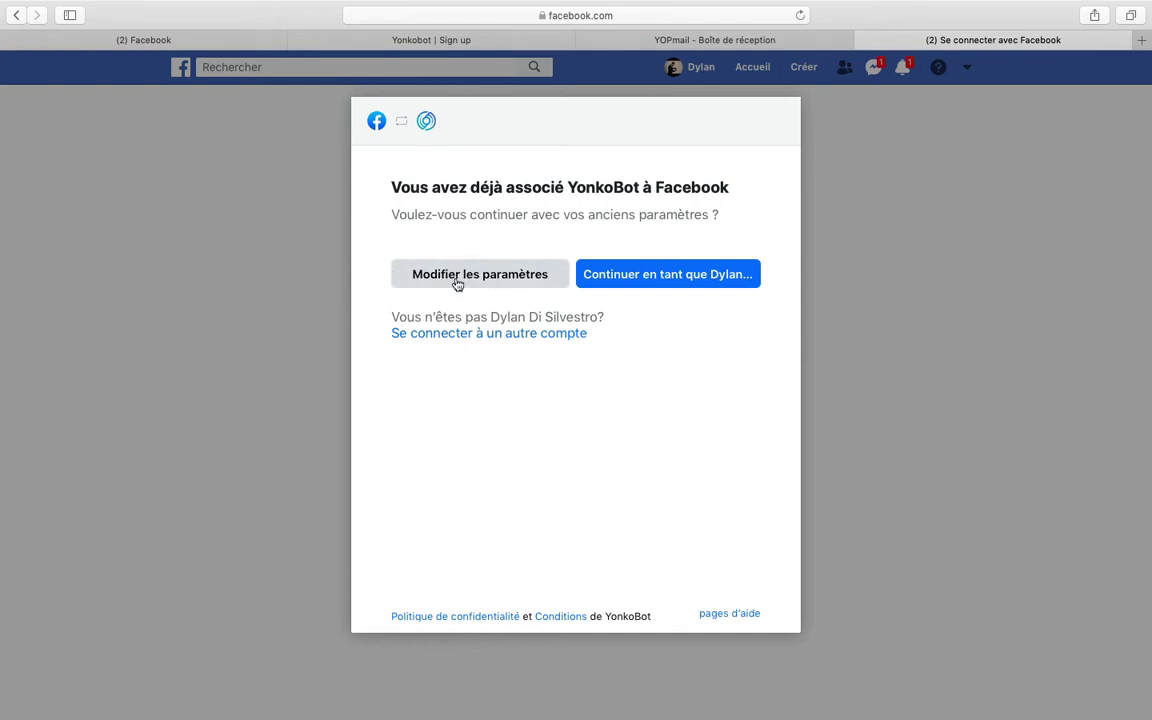
{"action": "left_click", "coordinate": [536, 280]}
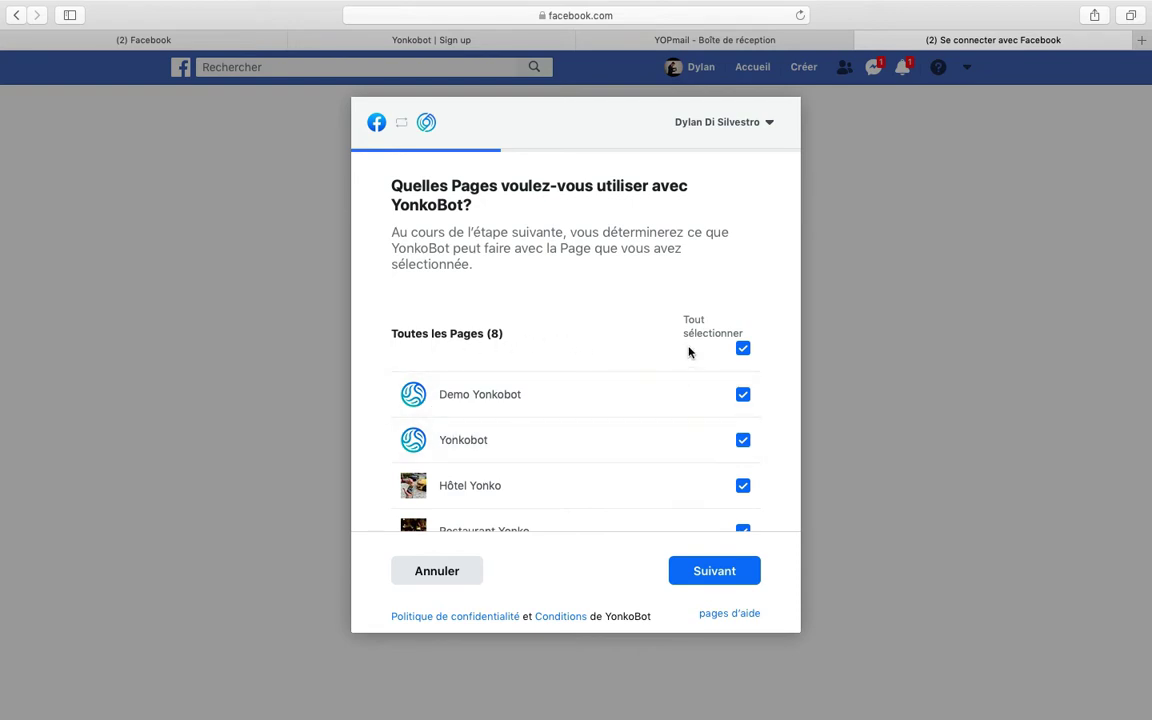
Keep all Facebook Pages selected, review and grant YonkoBot's permissions, and finish linking the account.
{"action": "left_click", "coordinate": [700, 570]}
{"action": "scroll", "coordinate": [666, 406], "scroll_direction": "down", "scroll_amount": 3}
{"action": "scroll", "coordinate": [662, 408], "scroll_direction": "up", "scroll_amount": 4}
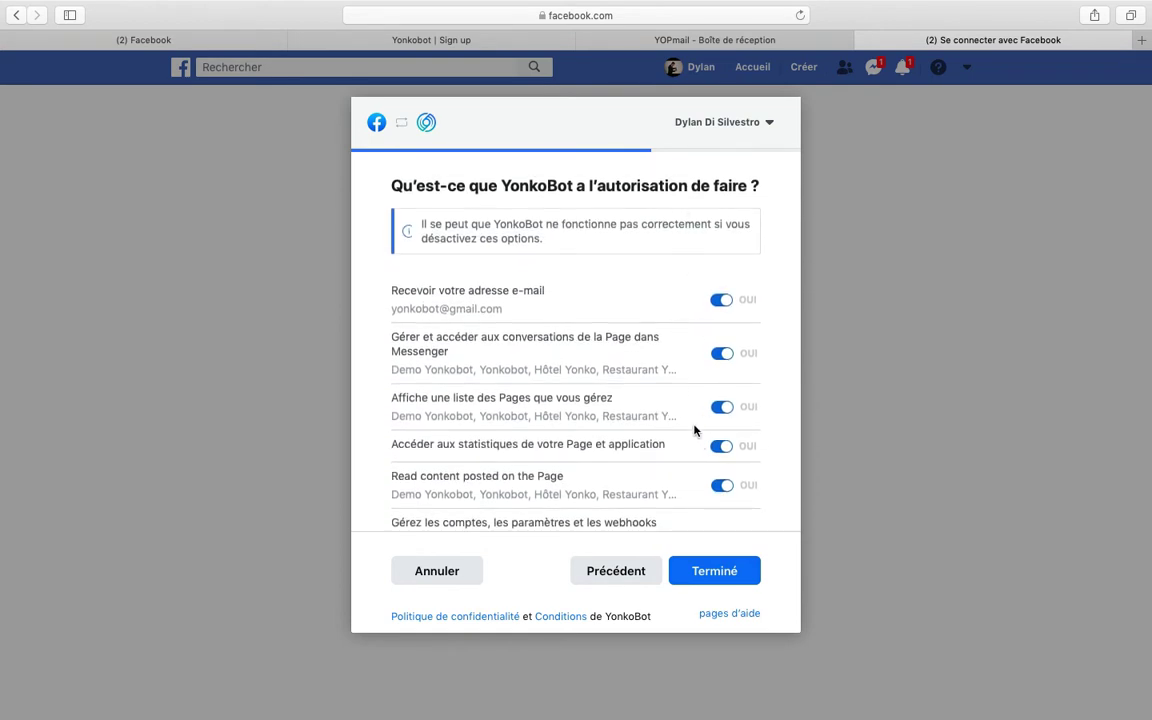
{"action": "scroll", "coordinate": [680, 430], "scroll_direction": "down", "scroll_amount": 3}
{"action": "left_click", "coordinate": [714, 567]}
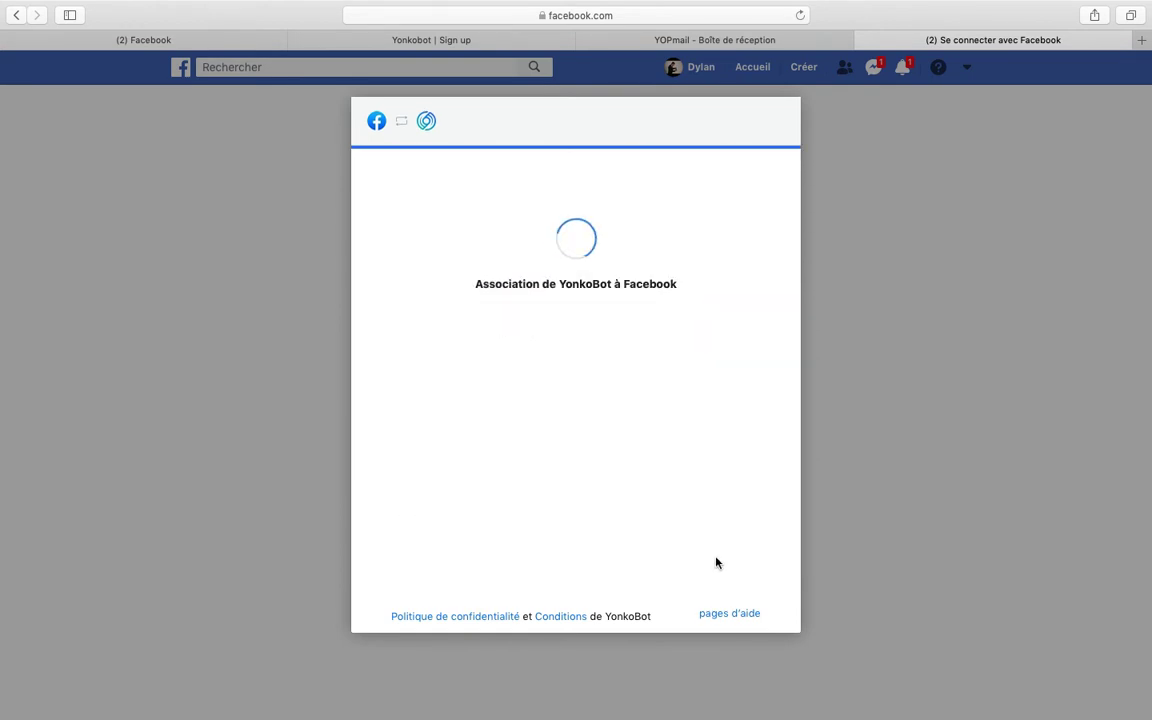
{"action": "left_click", "coordinate": [589, 367]}
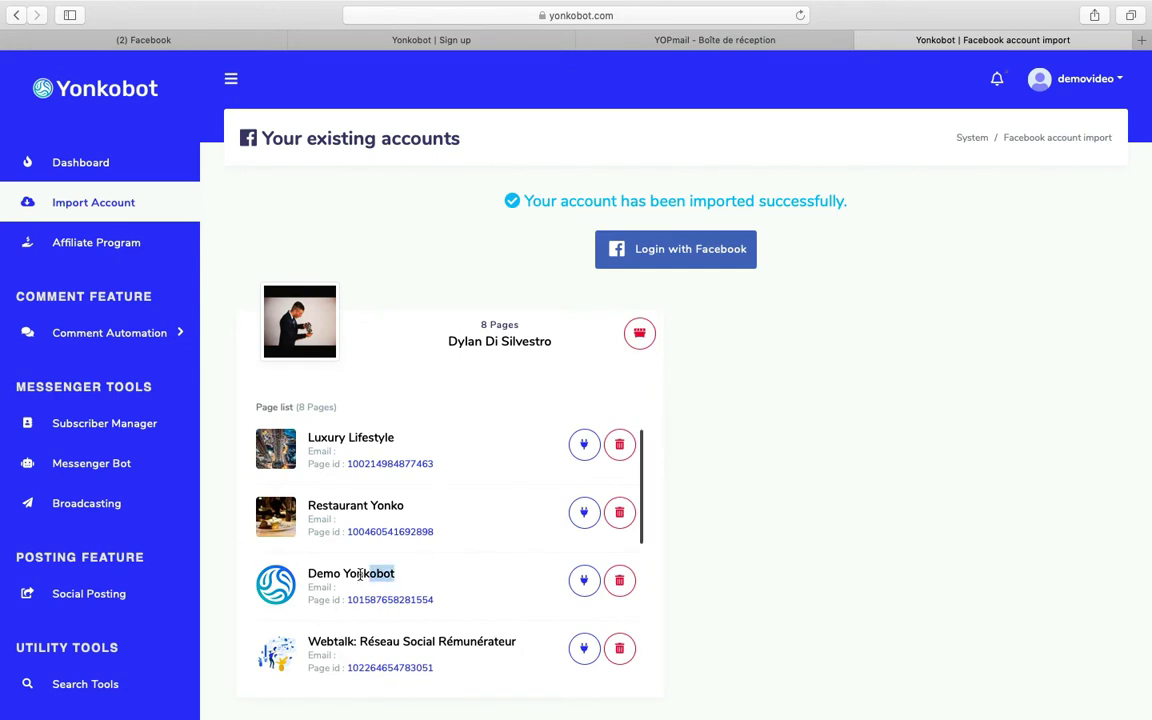
Enable the bot connection for the Demo Yonkobot page and confirm it.
{"action": "triple_click", "coordinate": [372, 573]}
{"action": "left_click", "coordinate": [393, 572]}
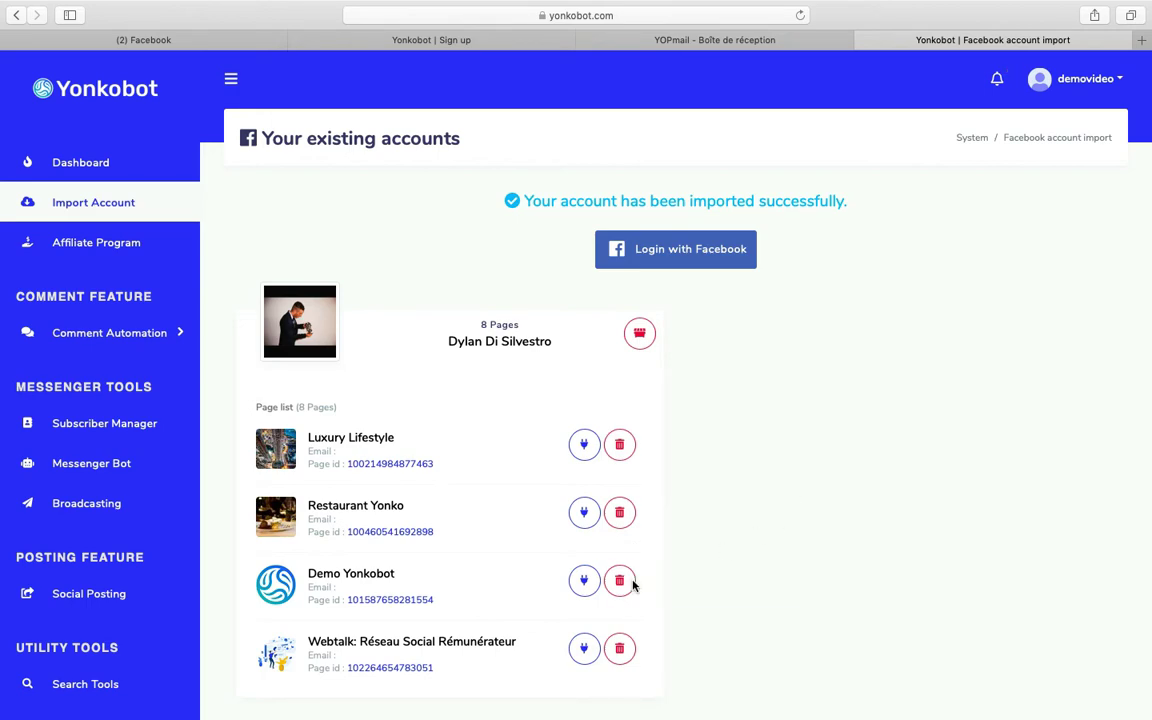
{"action": "left_click", "coordinate": [586, 582]}
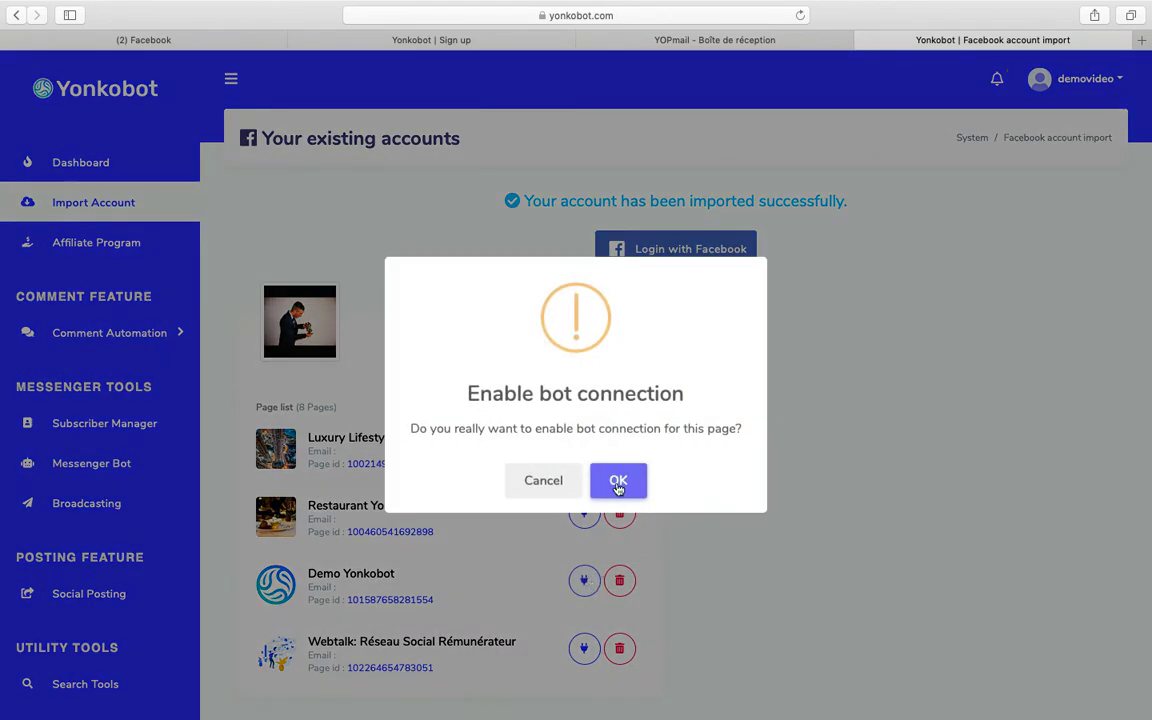
{"action": "left_click", "coordinate": [618, 481]}
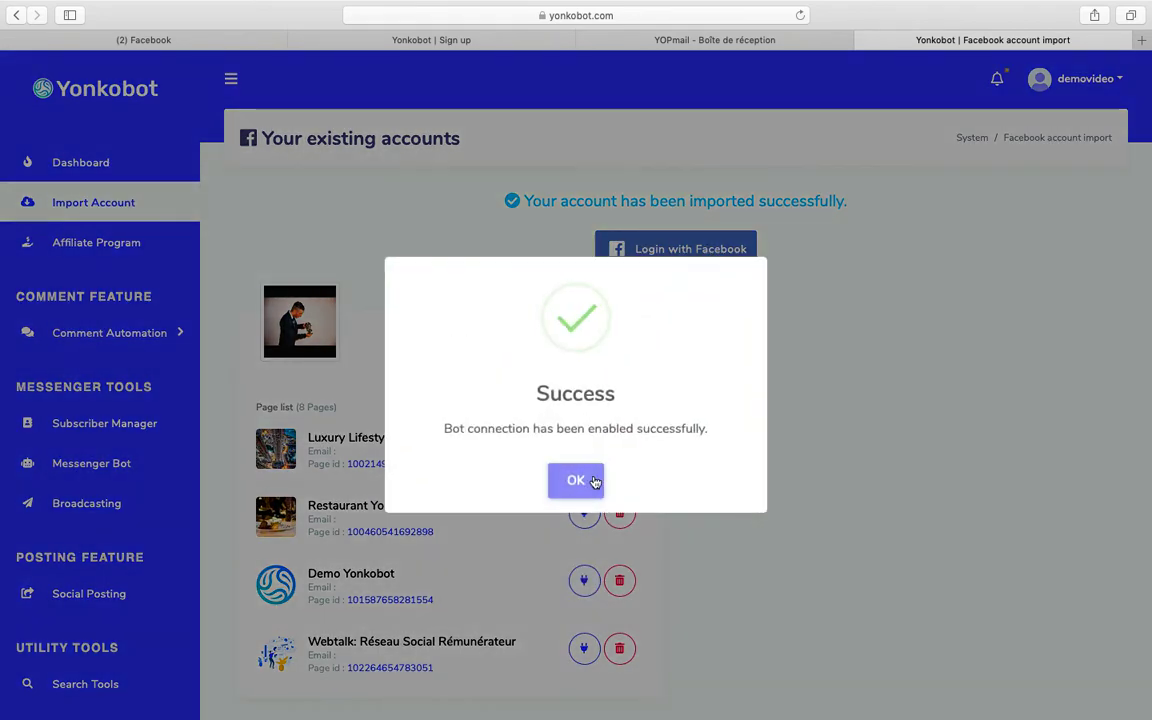
{"action": "left_click", "coordinate": [592, 480]}
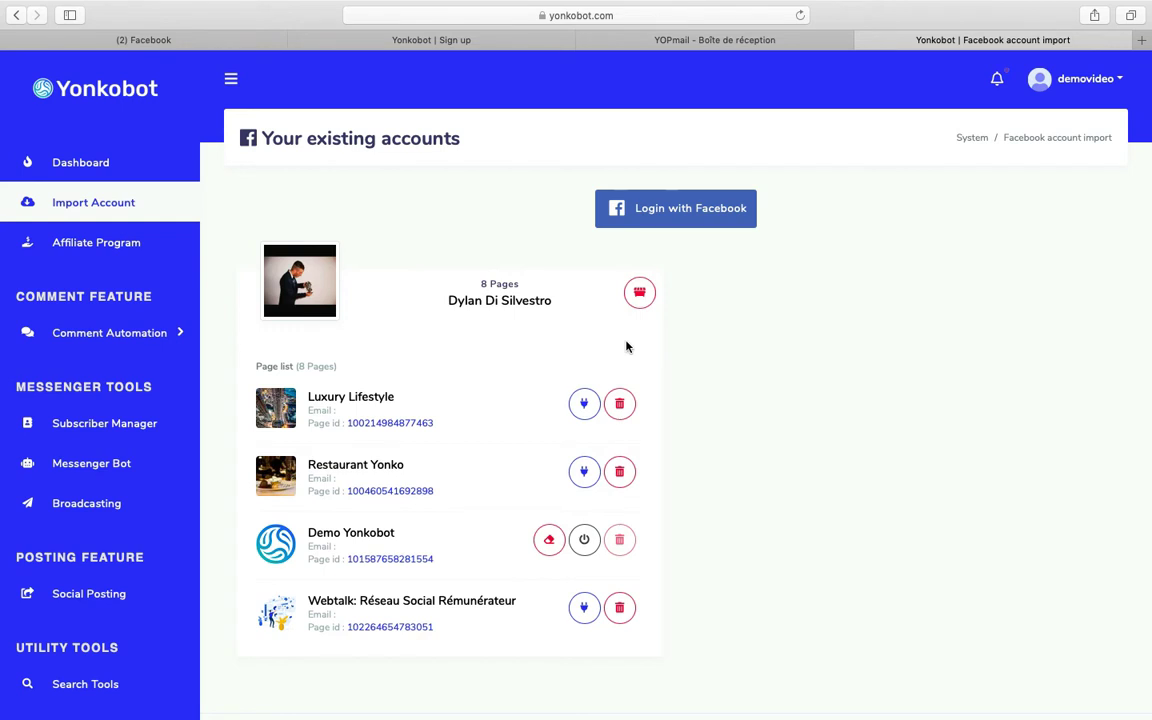
Return to the dashboard and look through the Comment Automation options: comment template, reply template, automation campaign and report.
{"action": "left_click", "coordinate": [154, 178]}
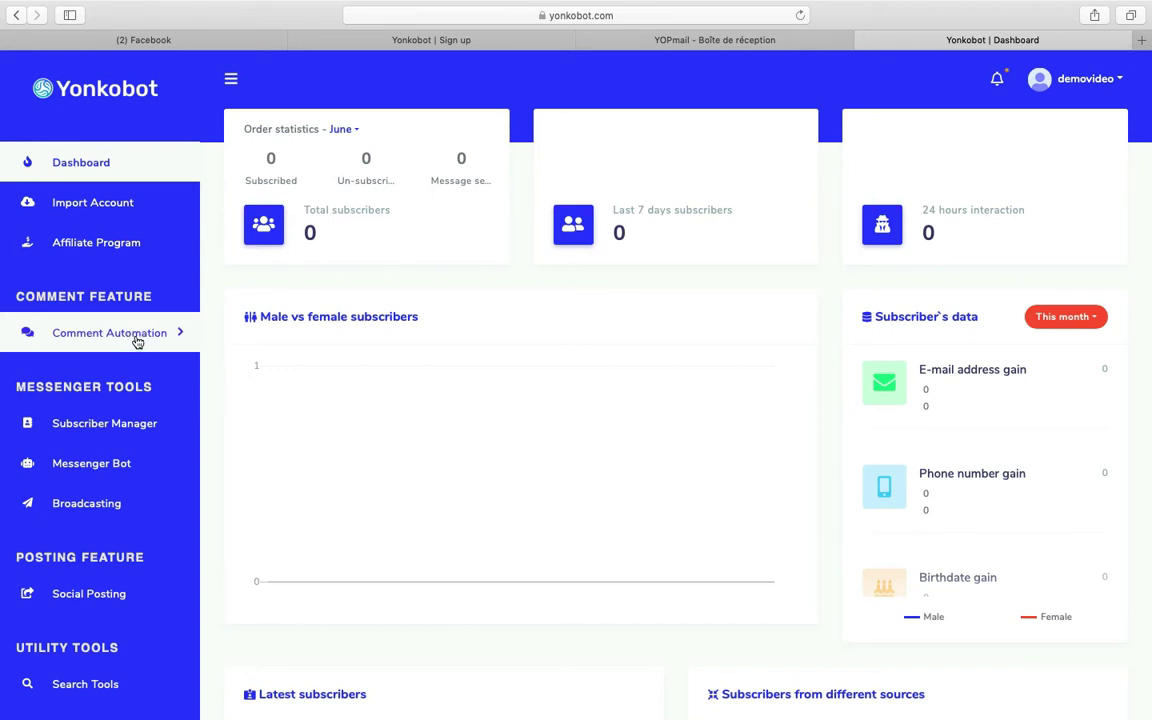
{"action": "left_click", "coordinate": [136, 340]}
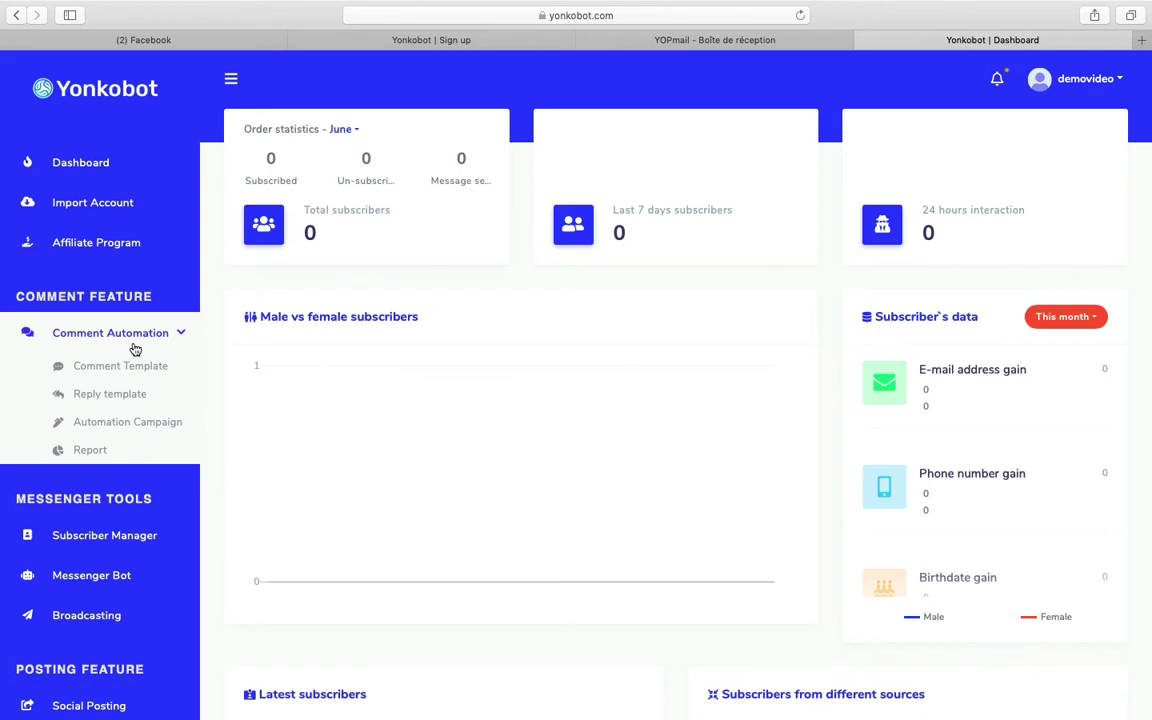
{"action": "scroll", "coordinate": [134, 348], "scroll_direction": "down", "scroll_amount": 1}
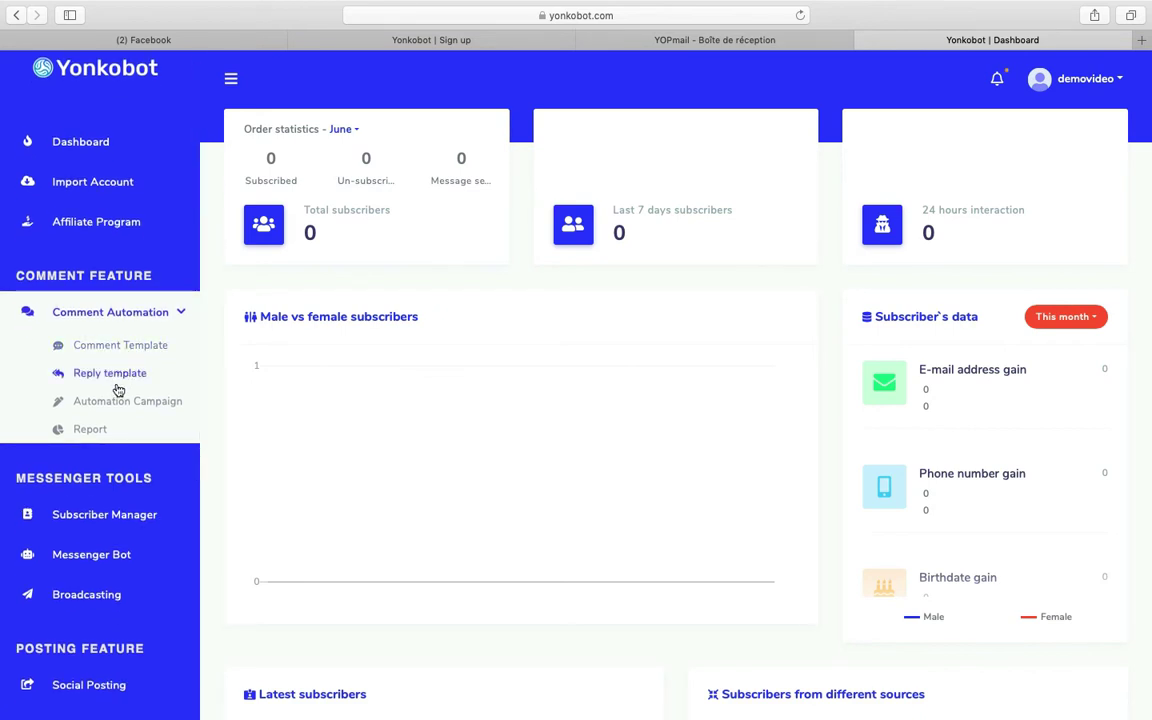
{"action": "left_click", "coordinate": [120, 352]}
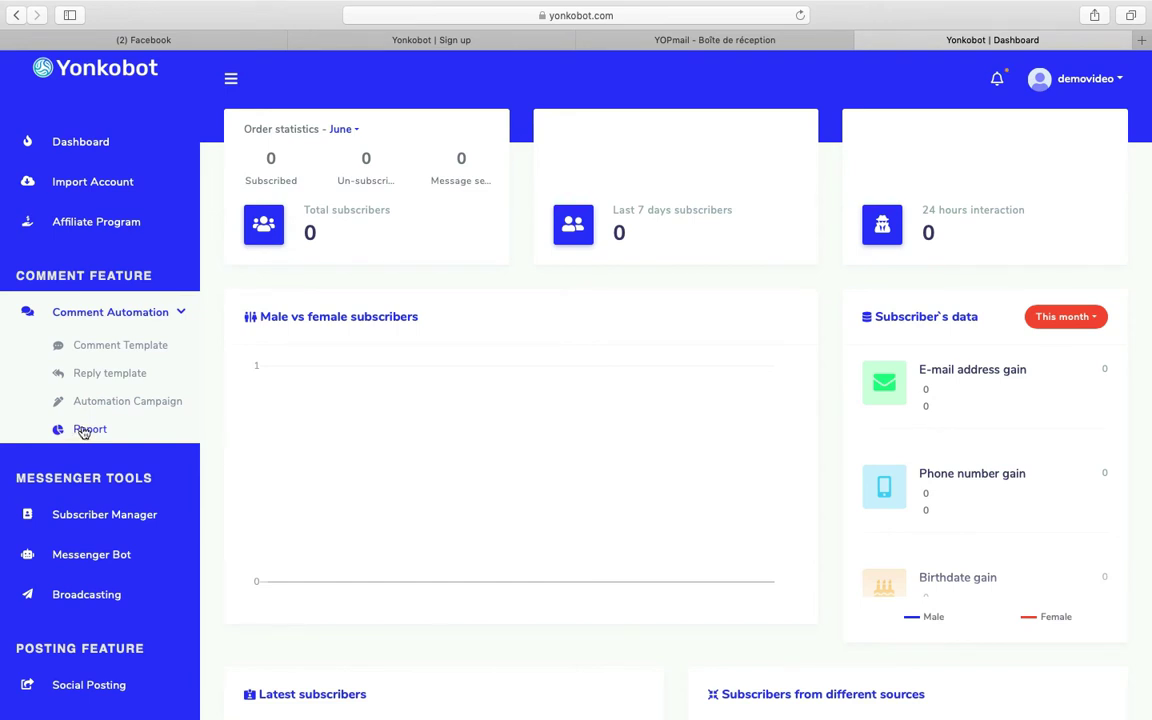
{"action": "scroll", "coordinate": [82, 430], "scroll_direction": "down", "scroll_amount": 1}
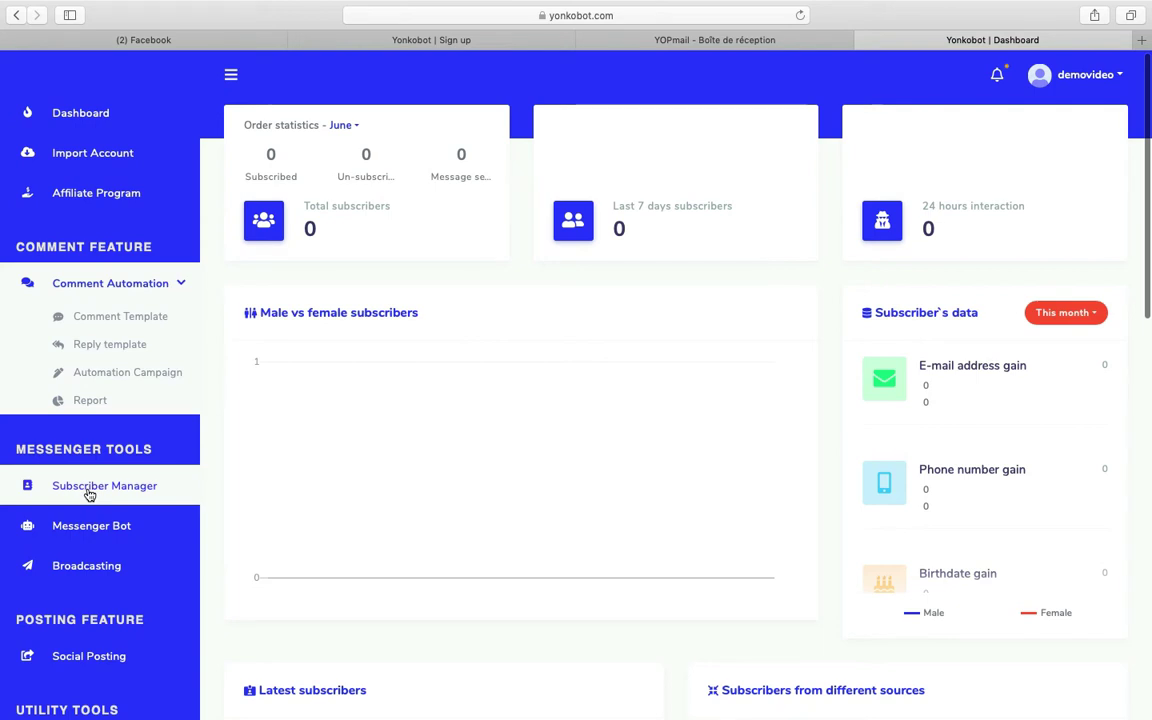
Open the Subscriber Manager and examine its Messenger subscriber and SMS/email subscriber tools, starting with Sync subscribers.
{"action": "left_click", "coordinate": [86, 497]}
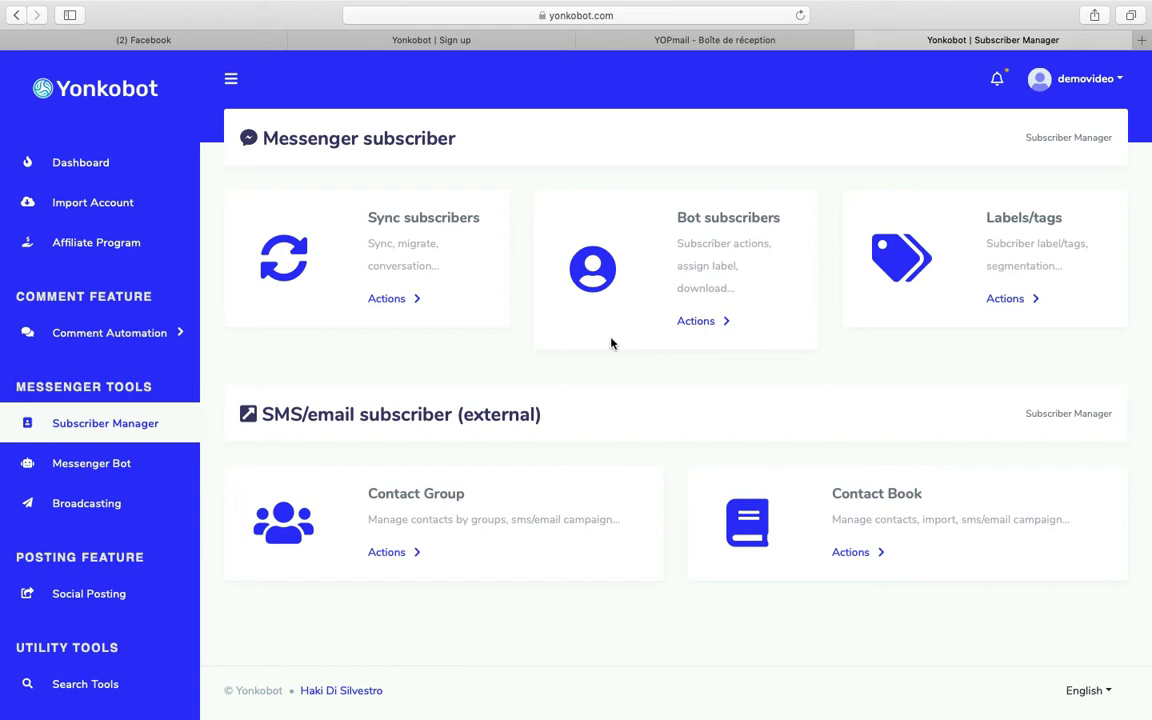
{"action": "left_click_drag", "start_coordinate": [244, 211], "coordinate": [437, 323]}
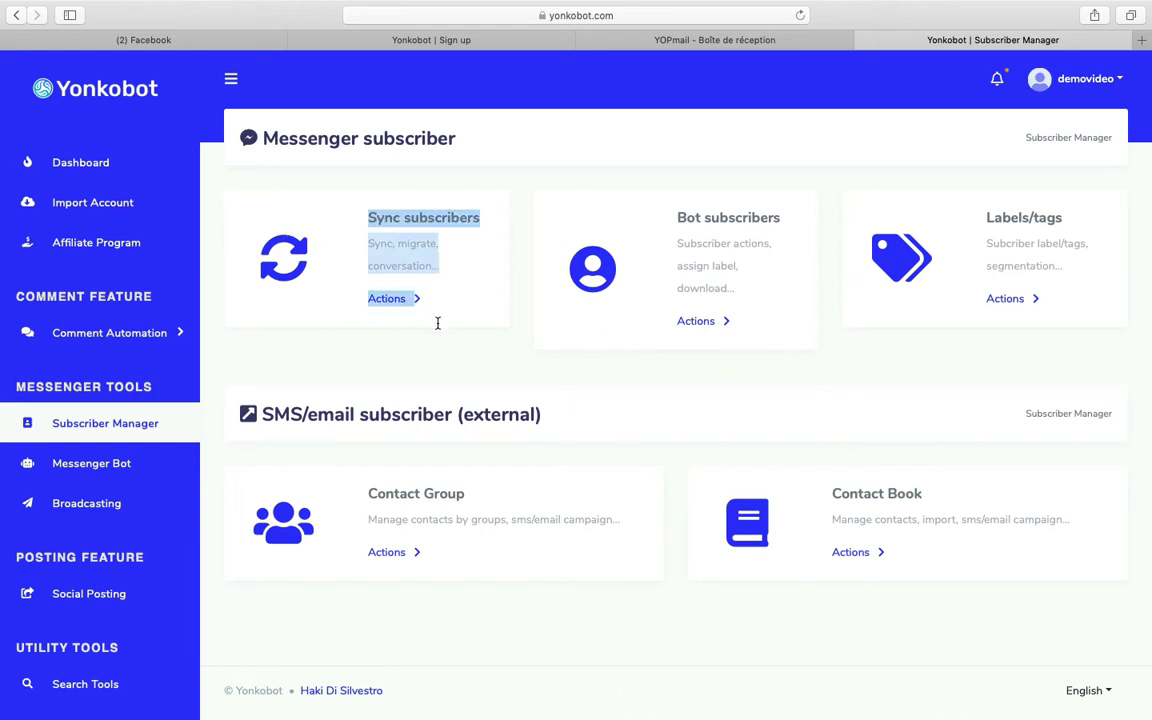
{"action": "left_click", "coordinate": [456, 306]}
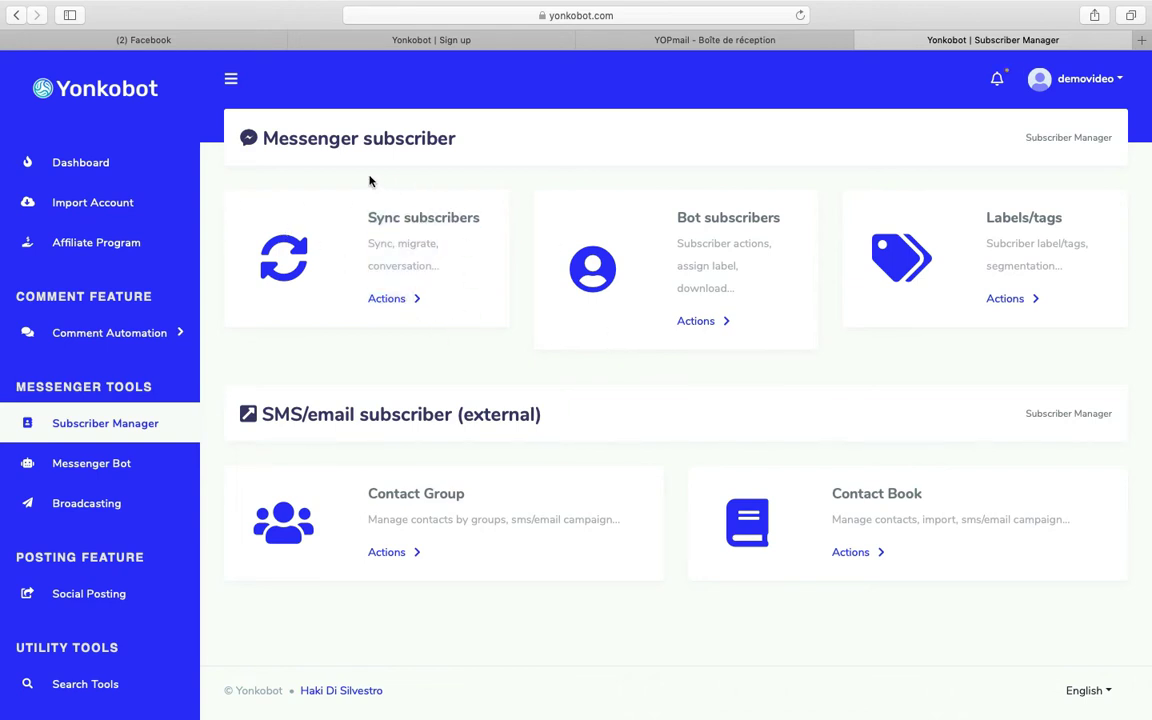
{"action": "left_click_drag", "start_coordinate": [362, 214], "coordinate": [467, 298]}
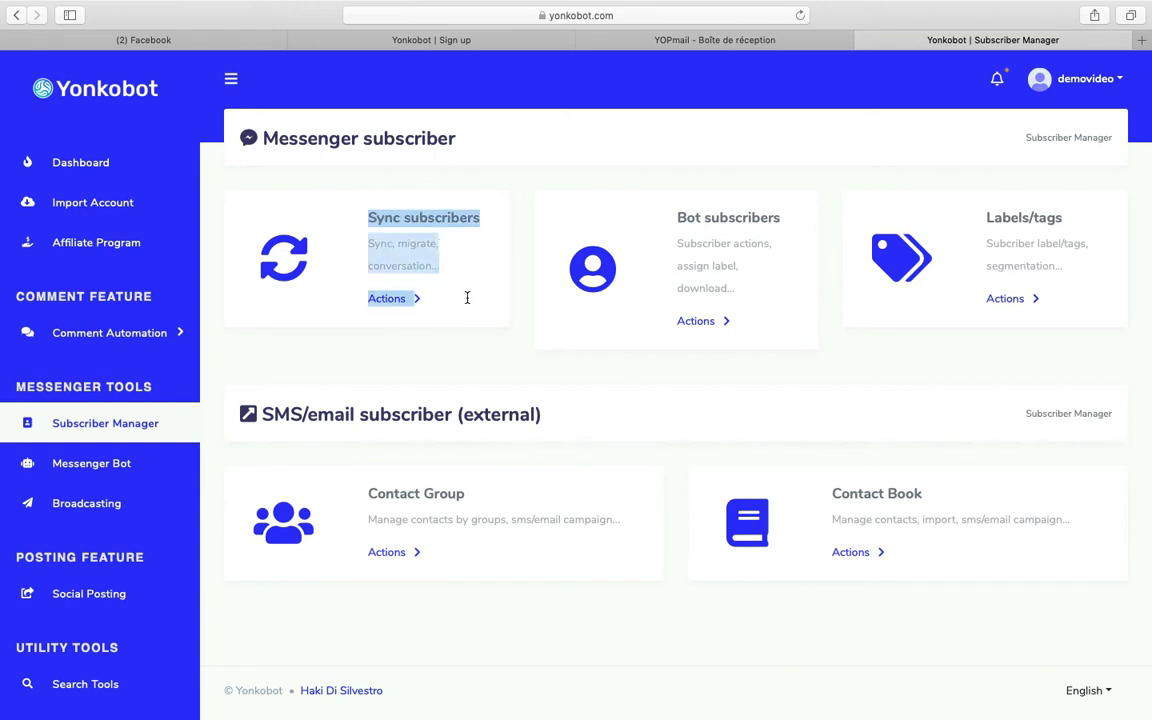
{"action": "left_click", "coordinate": [345, 225]}
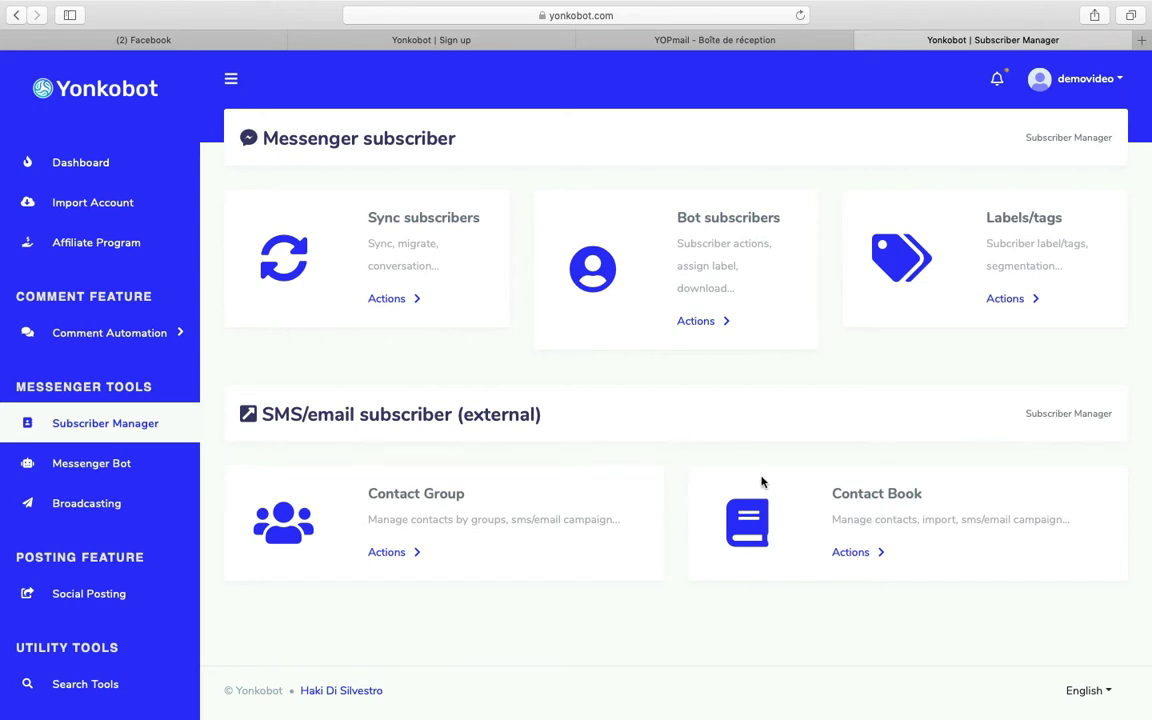
Open the Messenger Bot's bot settings and view the bot reply settings for the Demo Yonkobot page.
{"action": "left_click", "coordinate": [120, 472]}
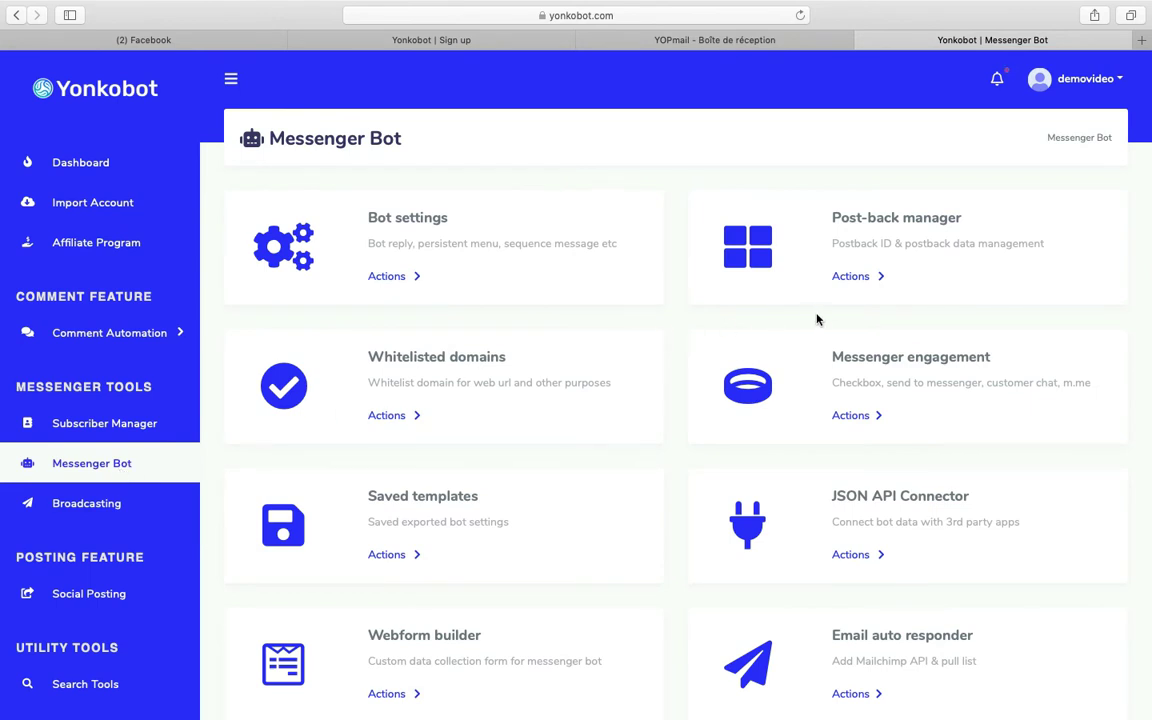
{"action": "left_click", "coordinate": [390, 277]}
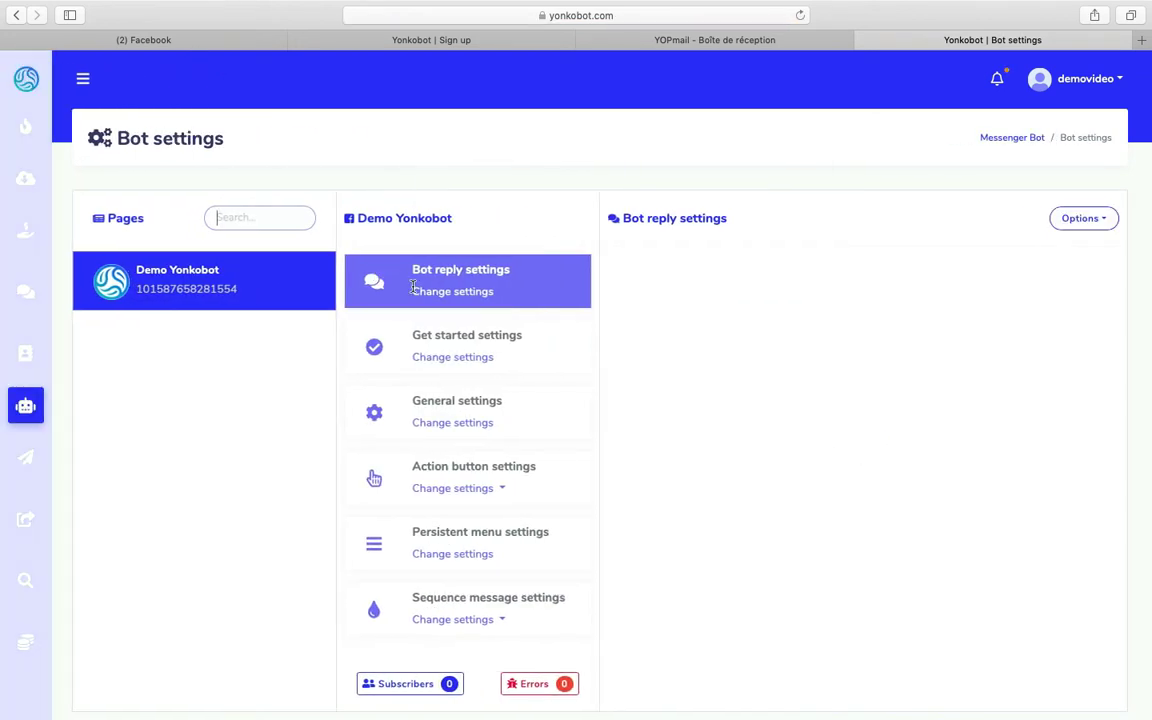
{"action": "scroll", "coordinate": [462, 292], "scroll_direction": "down", "scroll_amount": 2}
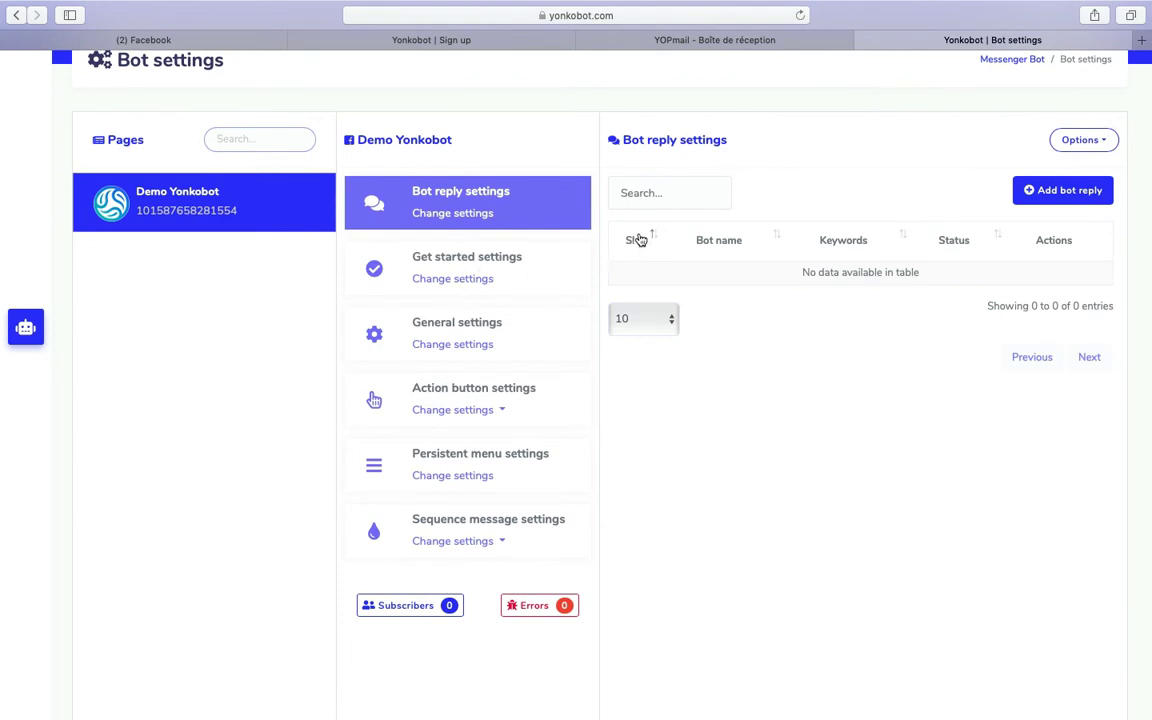
Examine the Demo Yonkobot page's get started settings and its general settings with the email service integrations.
{"action": "left_click", "coordinate": [470, 284]}
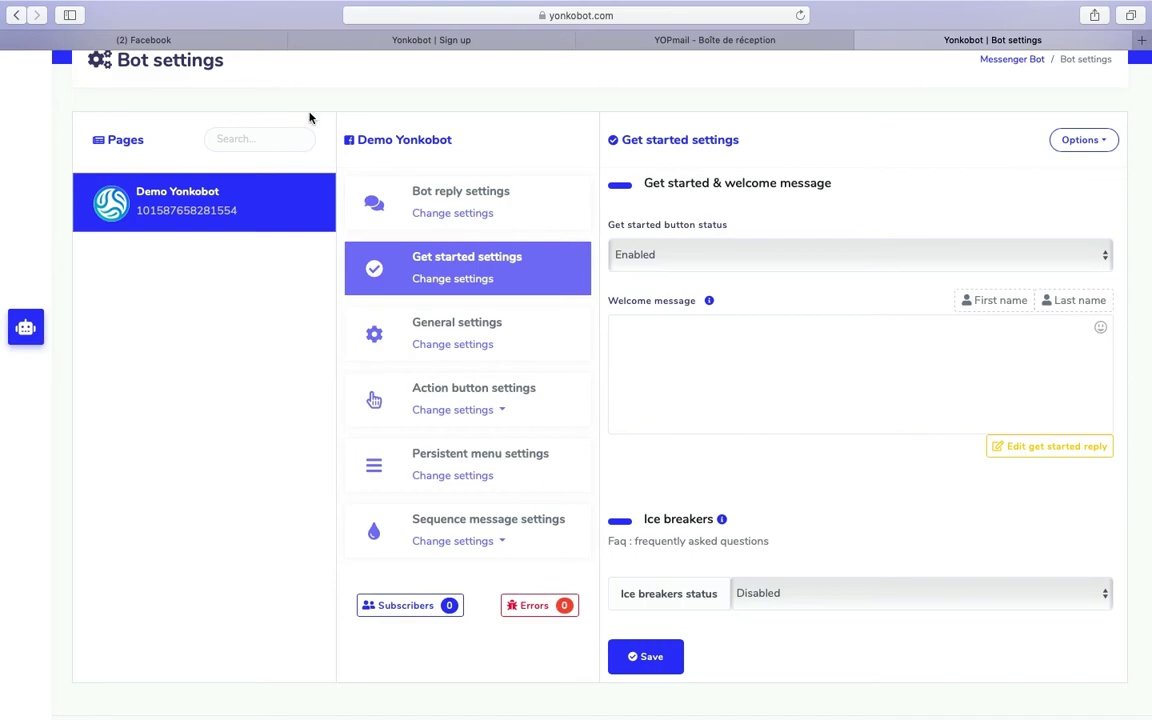
{"action": "left_click", "coordinate": [480, 344]}
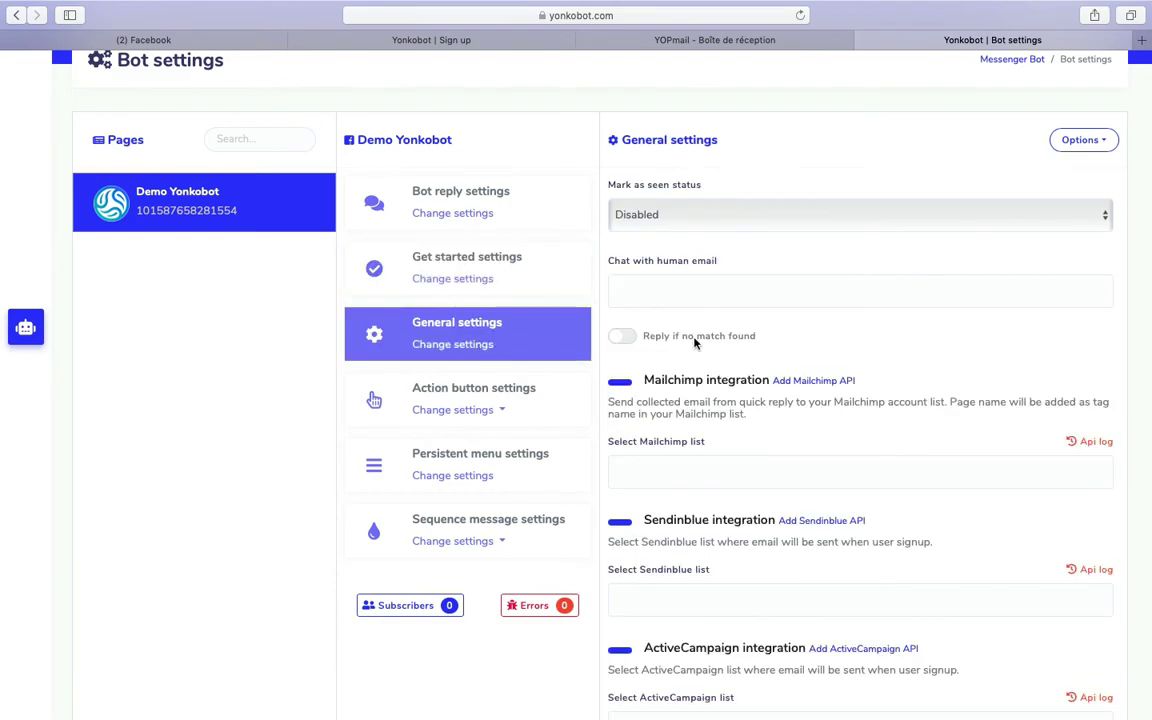
{"action": "scroll", "coordinate": [694, 338], "scroll_direction": "down", "scroll_amount": 10}
{"action": "scroll", "coordinate": [695, 342], "scroll_direction": "down", "scroll_amount": 10}
{"action": "scroll", "coordinate": [627, 340], "scroll_direction": "up", "scroll_amount": 20}
{"action": "scroll", "coordinate": [663, 368], "scroll_direction": "down", "scroll_amount": 3}
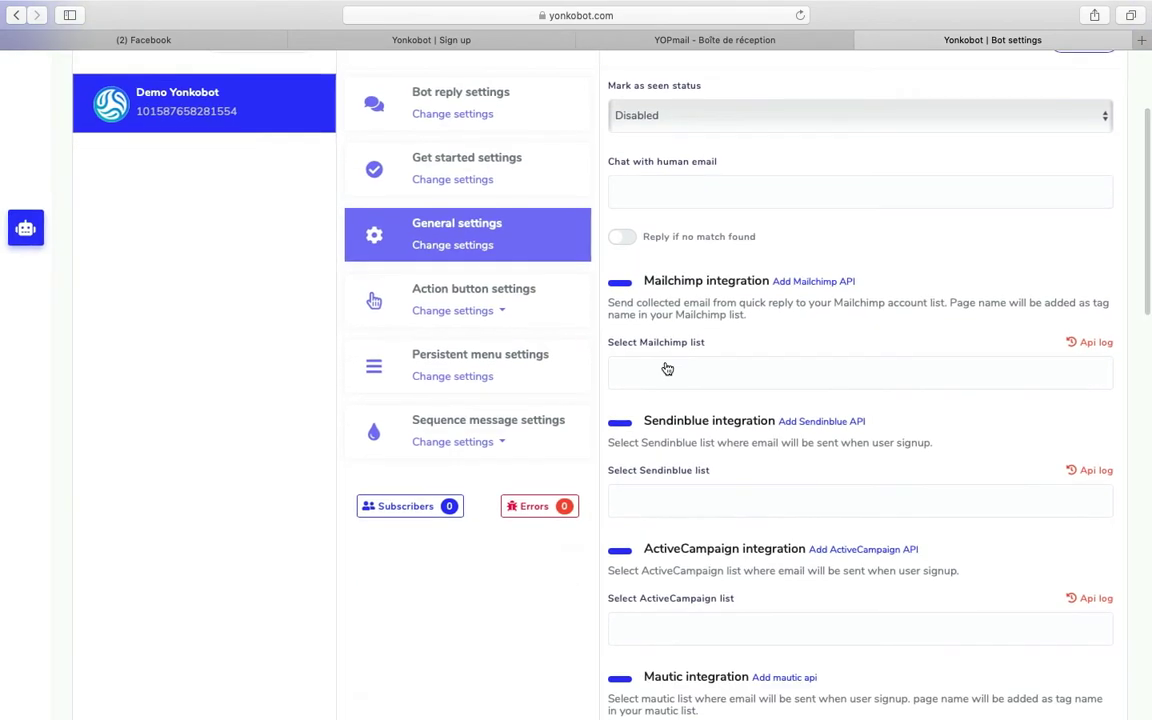
View the Demo Yonkobot page's action button options, persistent menu settings and sequence message options for Messenger and SMS/email.
{"action": "left_click", "coordinate": [490, 310]}
{"action": "left_click", "coordinate": [366, 418]}
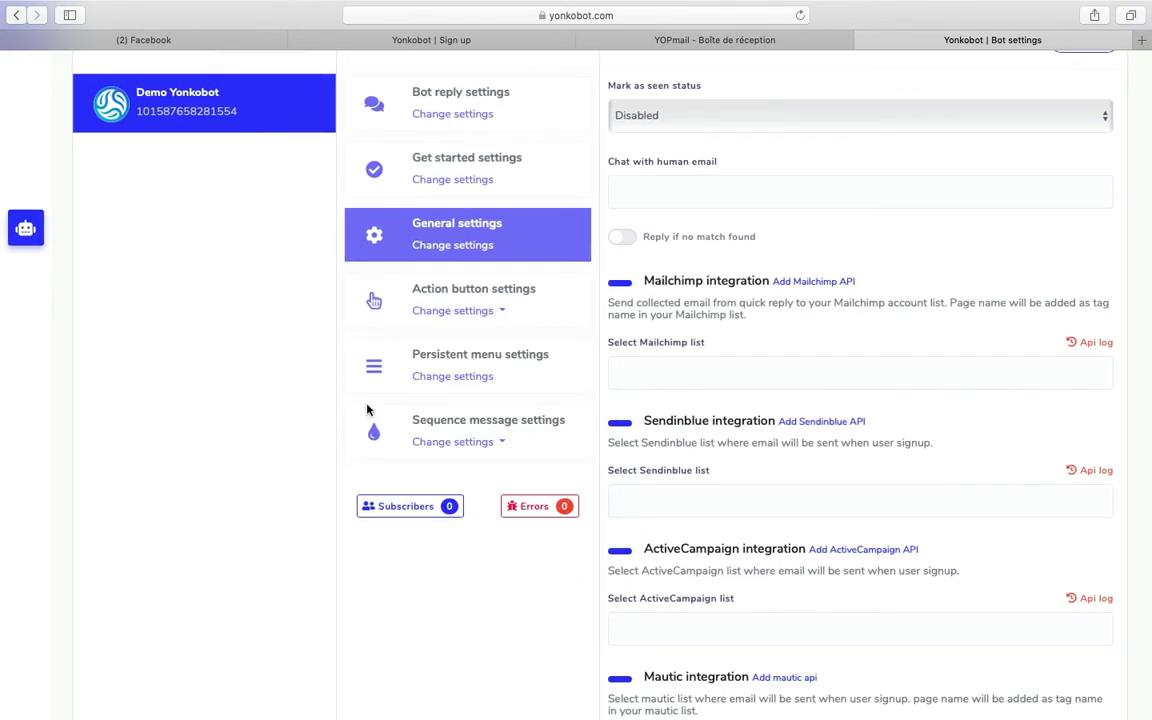
{"action": "left_click", "coordinate": [481, 378]}
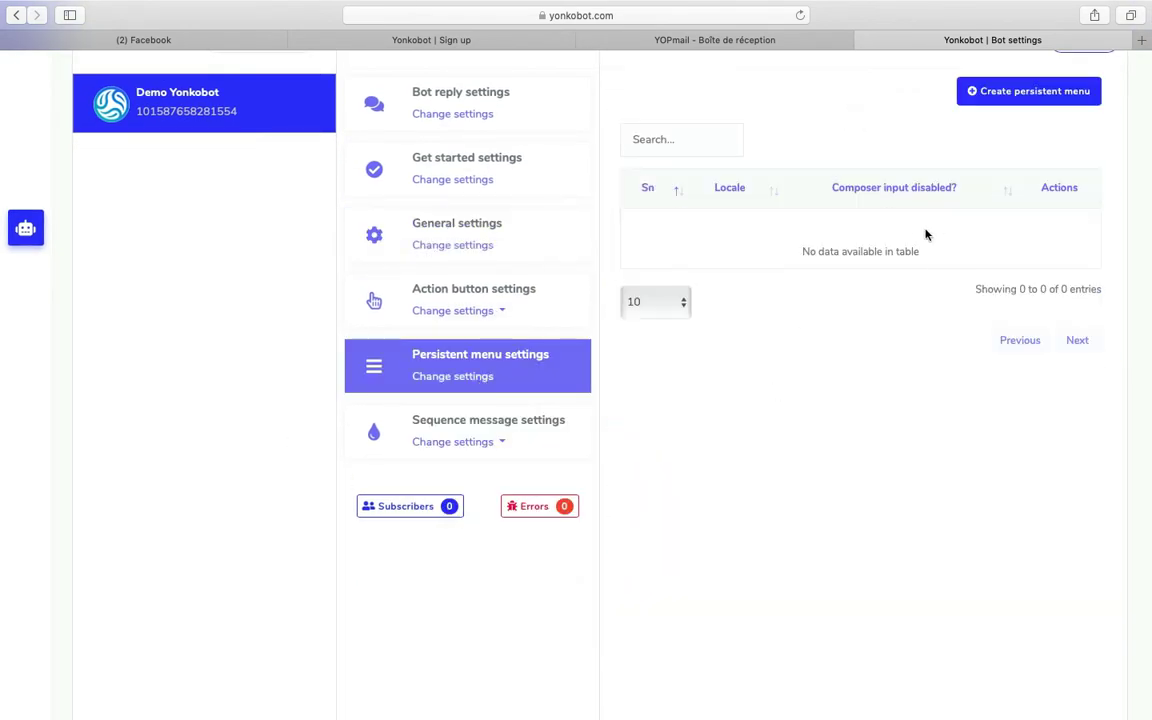
{"action": "scroll", "coordinate": [686, 338], "scroll_direction": "up", "scroll_amount": 1}
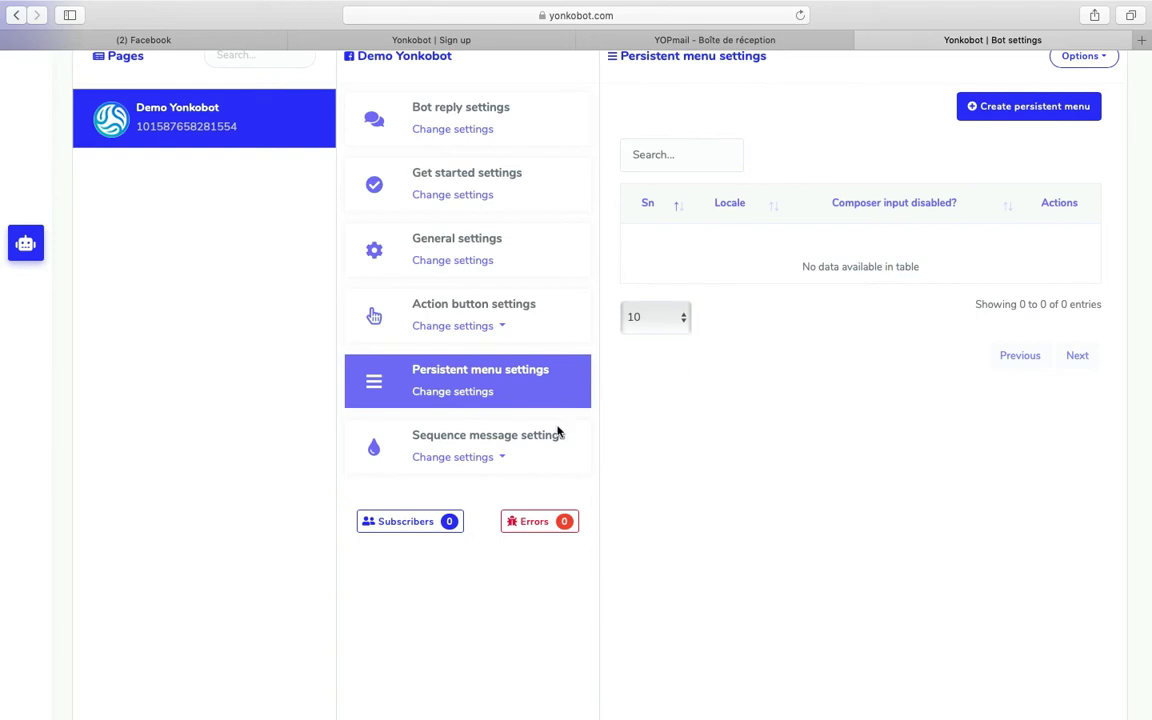
{"action": "left_click", "coordinate": [497, 460]}
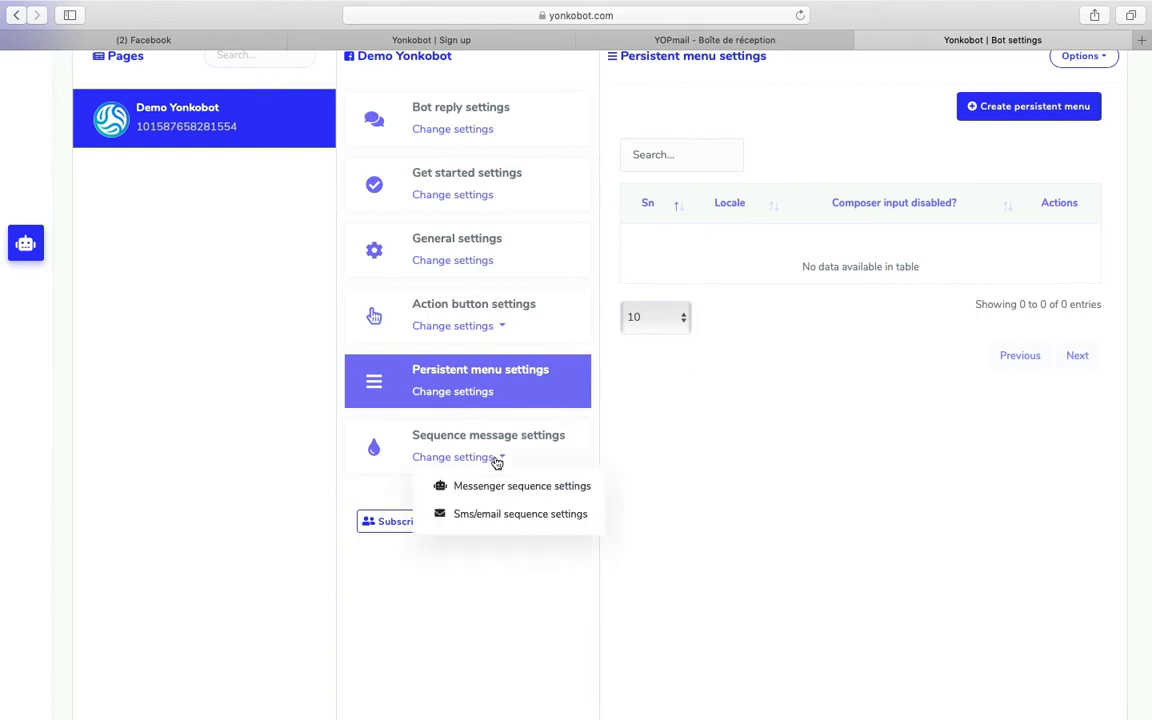
{"action": "scroll", "coordinate": [779, 488], "scroll_direction": "up", "scroll_amount": 3}
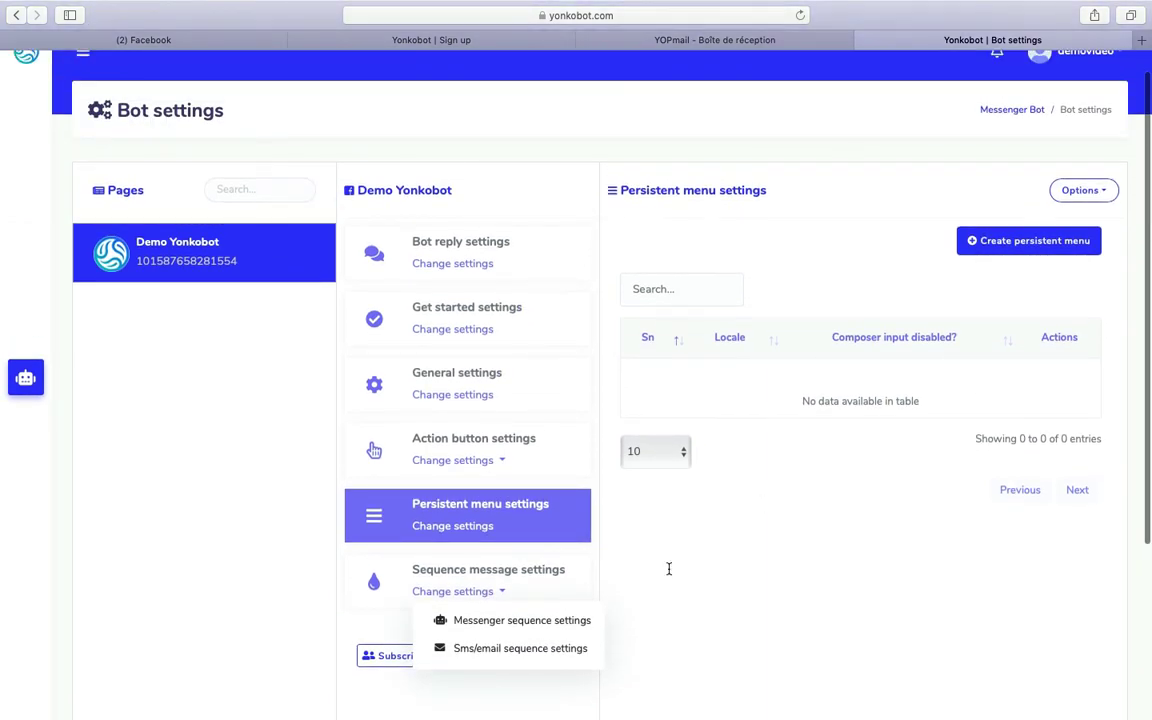
{"action": "scroll", "coordinate": [671, 572], "scroll_direction": "up", "scroll_amount": 1}
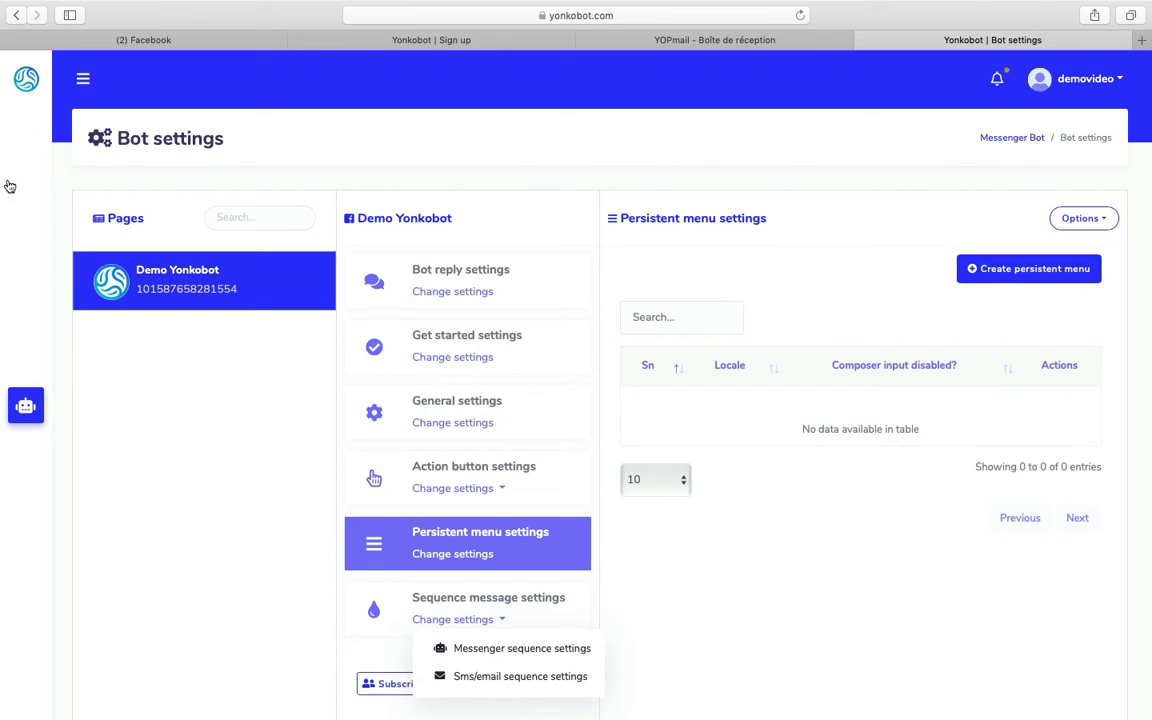
{"action": "mouse_move", "coordinate": [20, 302]}
{"action": "left_click", "coordinate": [83, 78]}
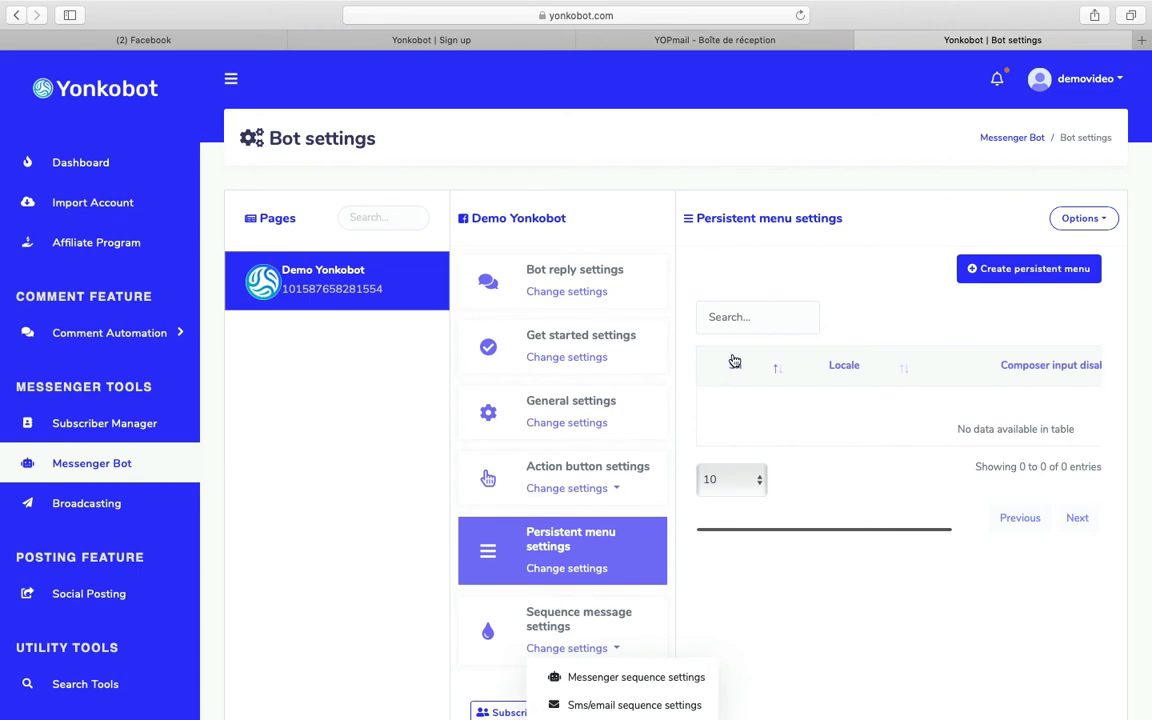
{"action": "scroll", "coordinate": [733, 360], "scroll_direction": "right", "scroll_amount": 5}
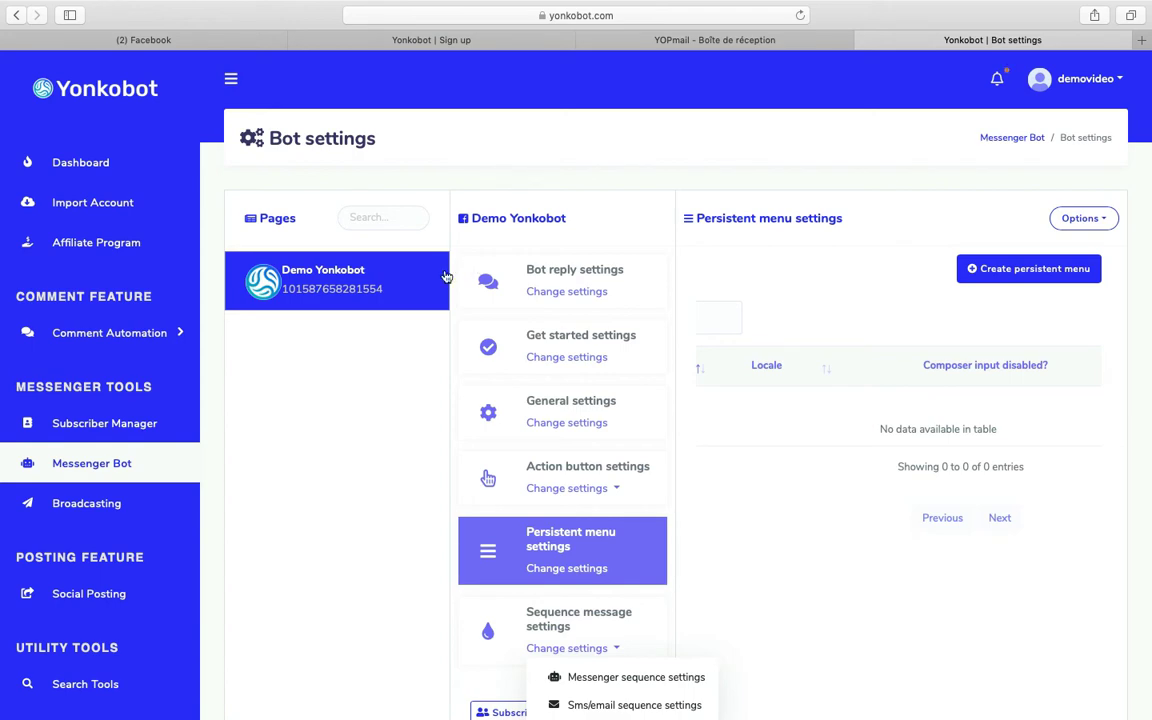
{"action": "scroll", "coordinate": [98, 553], "scroll_direction": "down", "scroll_amount": 3}
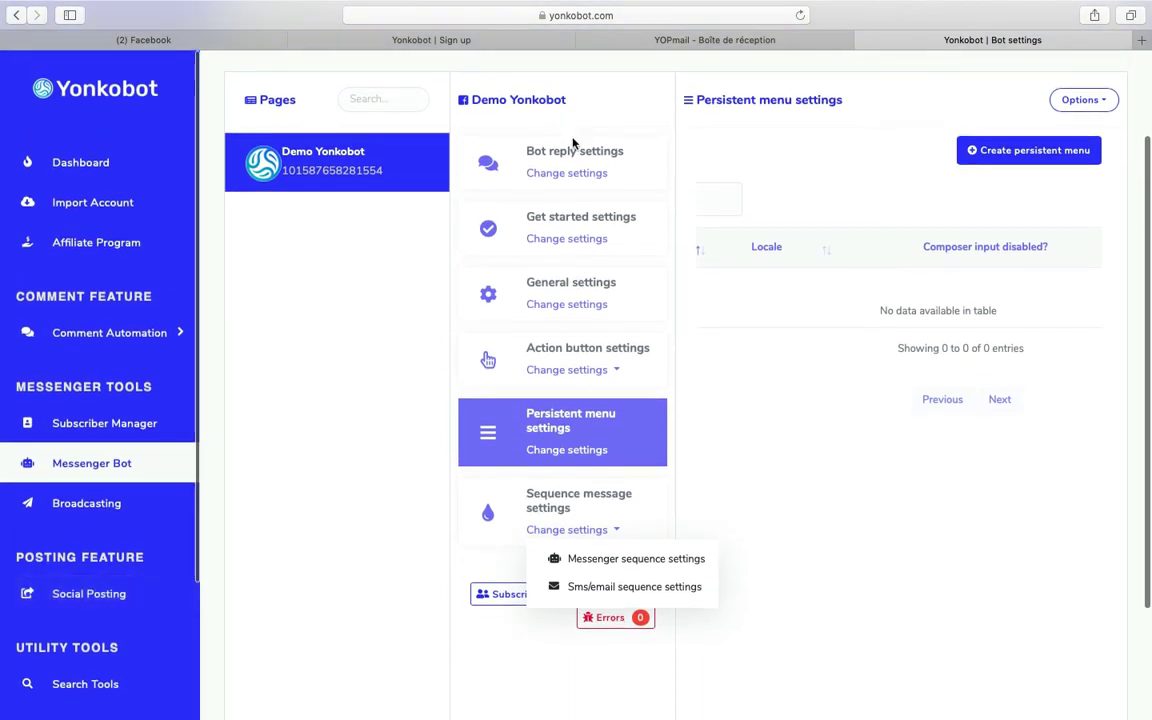
{"action": "scroll", "coordinate": [500, 110], "scroll_direction": "up", "scroll_amount": 3}
{"action": "left_click", "coordinate": [230, 80]}
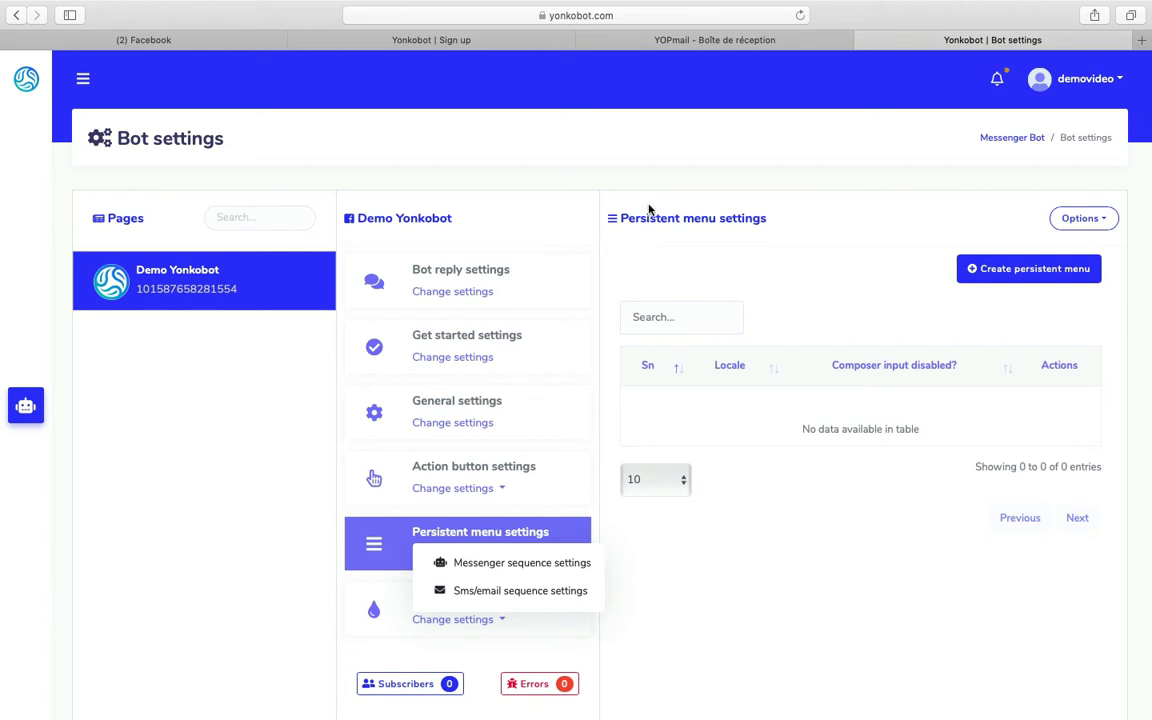
Return to the Messenger Bot overview and view the tools offered under Messenger engagement and Email auto responder.
{"action": "left_click", "coordinate": [993, 139]}
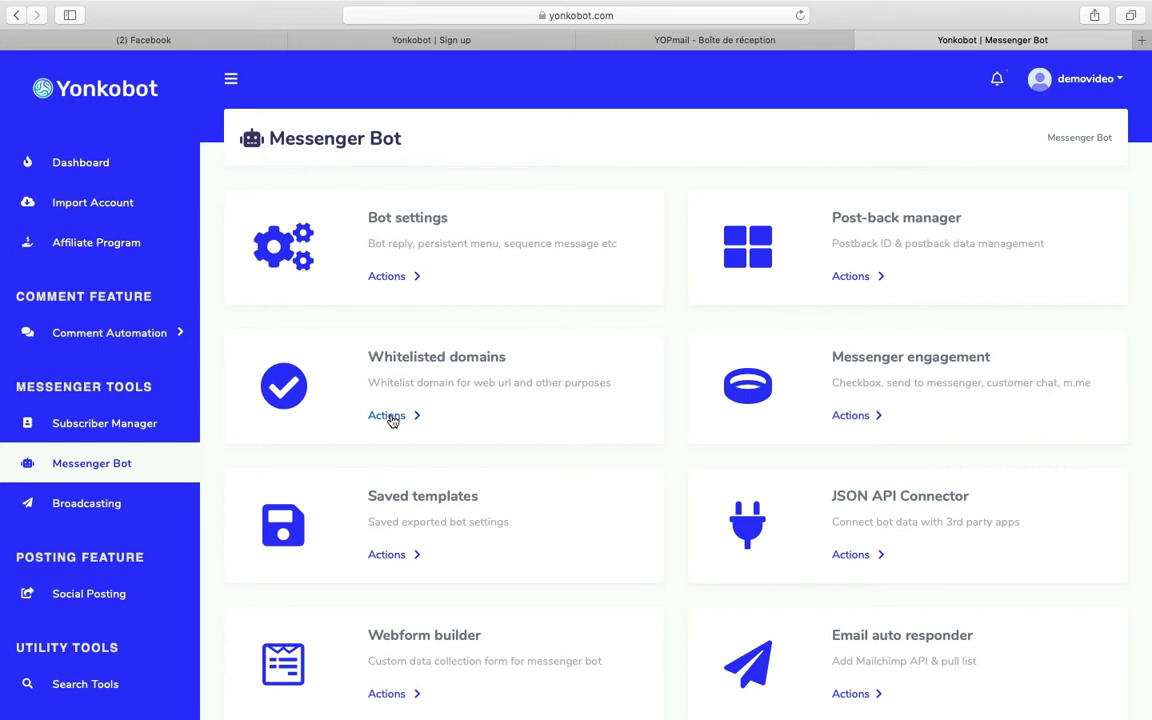
{"action": "left_click", "coordinate": [843, 417]}
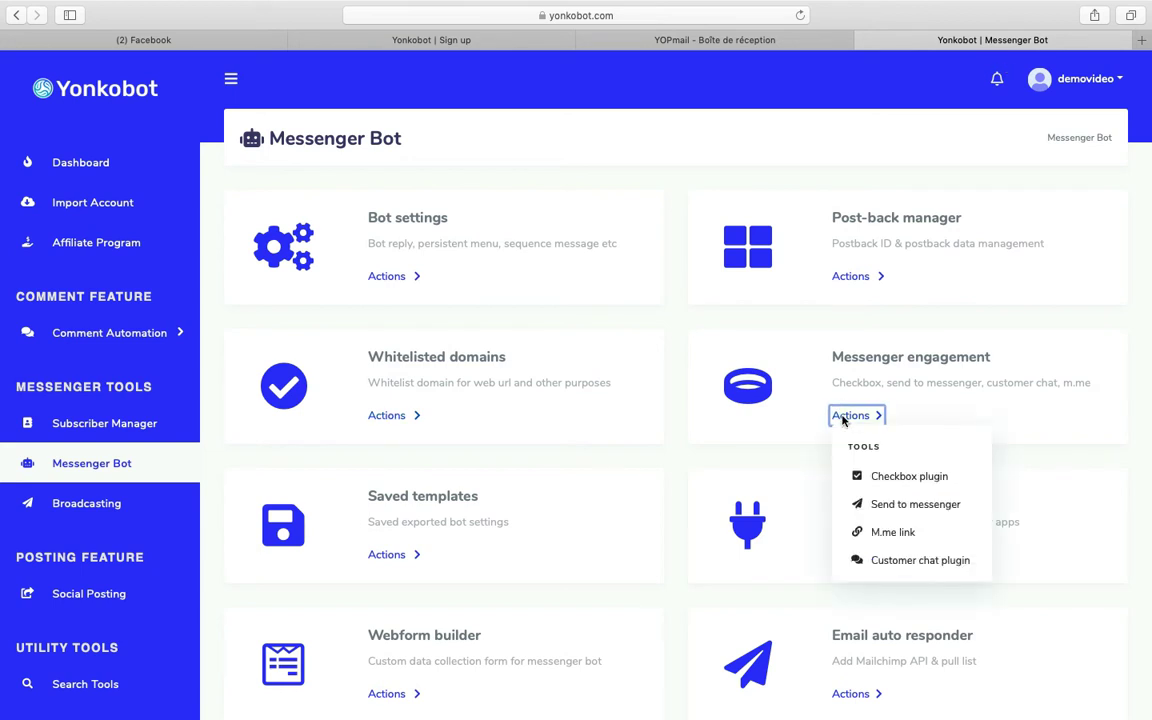
{"action": "left_click", "coordinate": [843, 419]}
{"action": "left_click", "coordinate": [843, 420]}
{"action": "left_click", "coordinate": [1020, 358]}
{"action": "scroll", "coordinate": [836, 500], "scroll_direction": "down", "scroll_amount": 3}
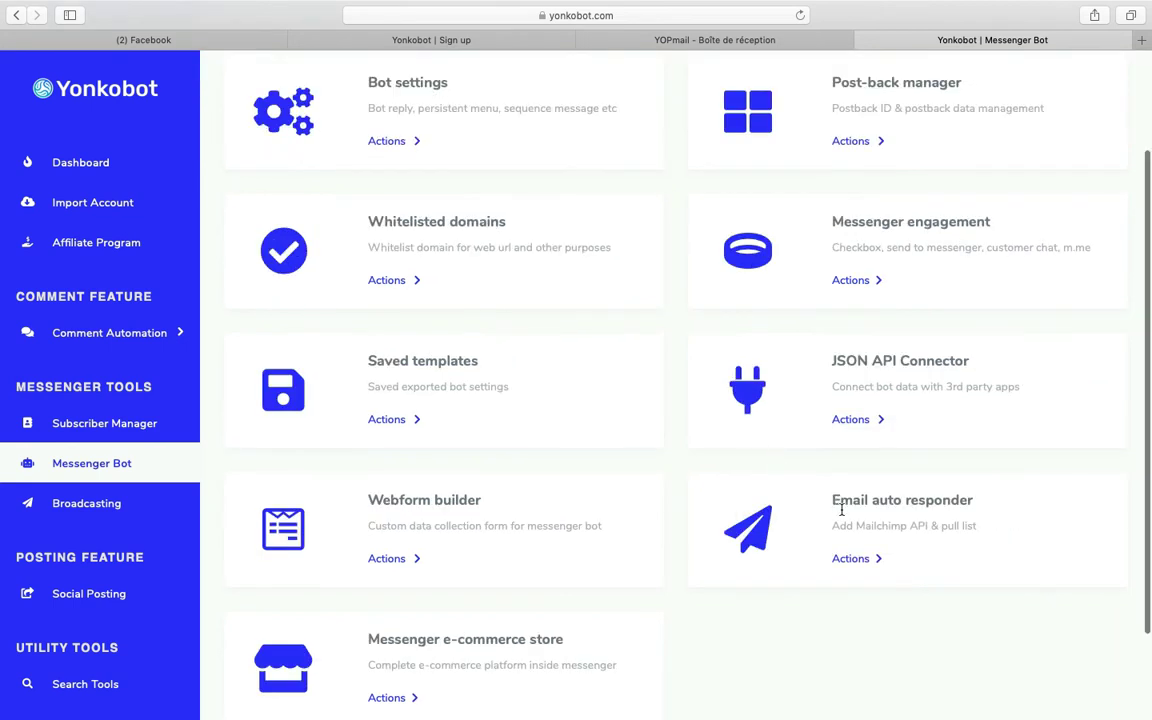
{"action": "left_click", "coordinate": [851, 560]}
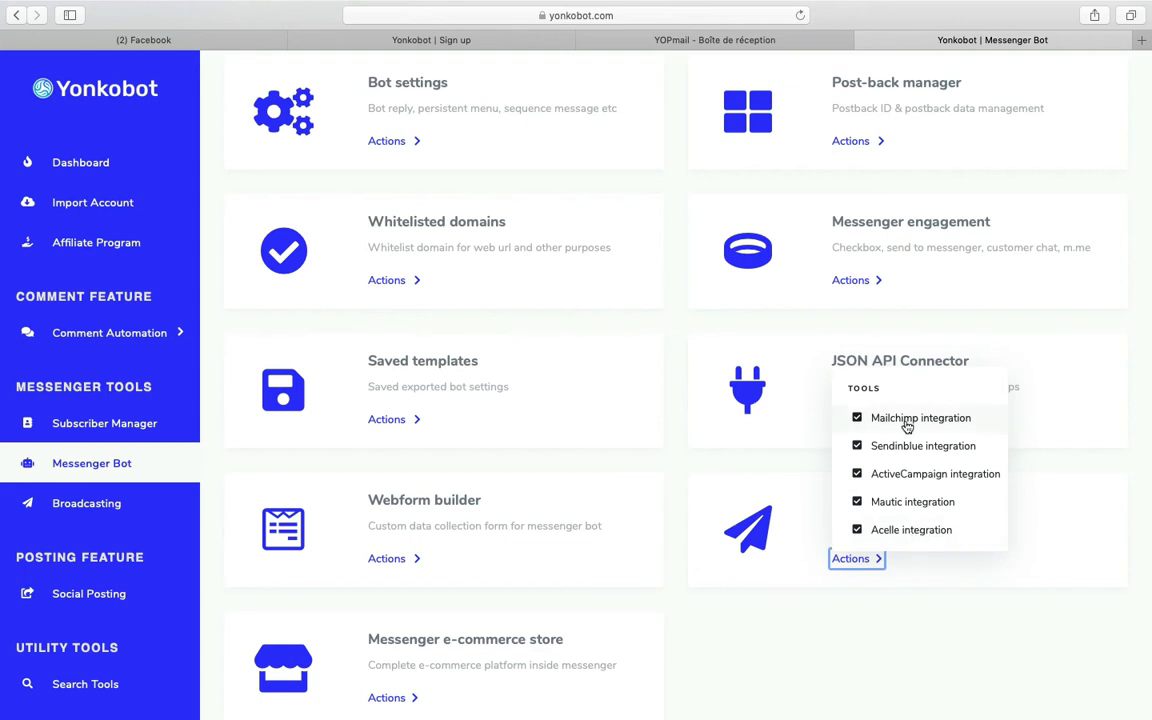
Open the Webform builder, start a new form and examine its settings and available field types.
{"action": "left_click", "coordinate": [393, 560]}
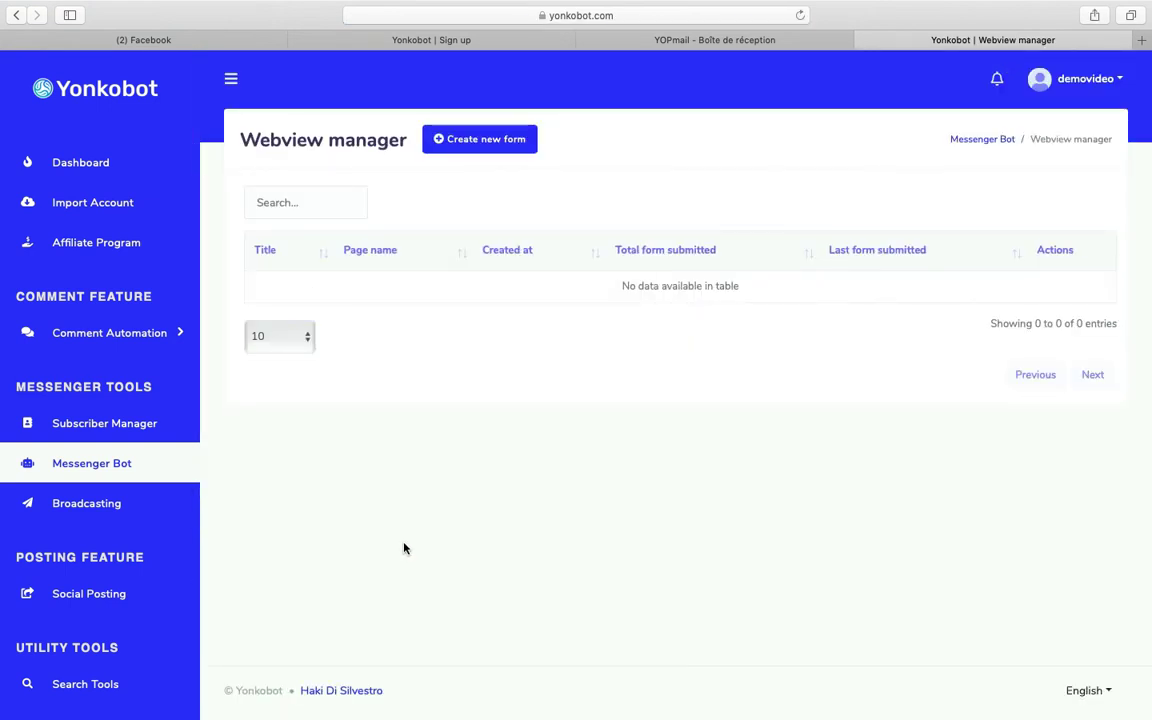
{"action": "left_click", "coordinate": [509, 149]}
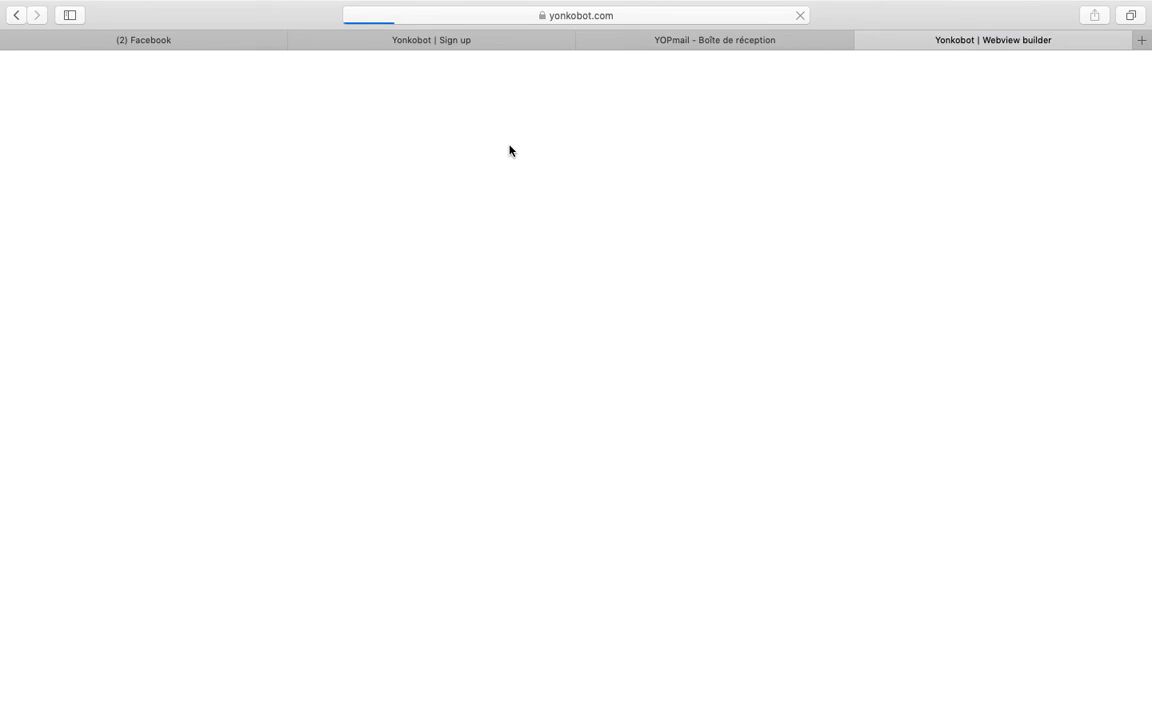
{"action": "scroll", "coordinate": [845, 182], "scroll_direction": "down", "scroll_amount": 2}
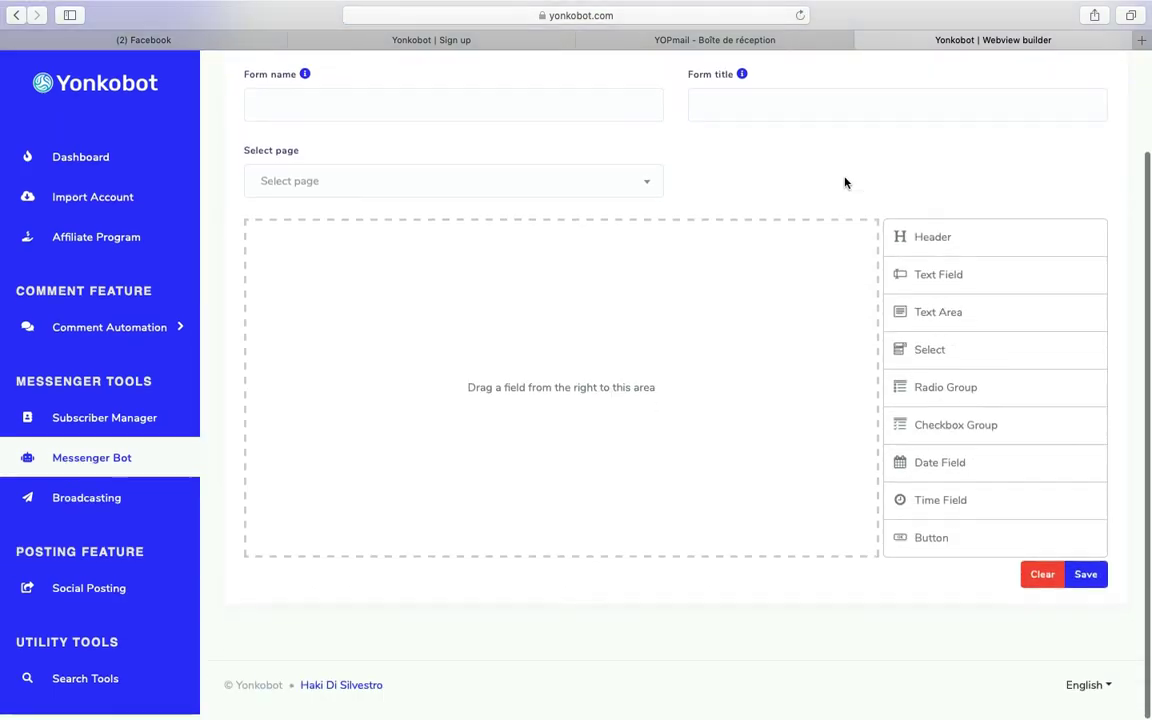
{"action": "scroll", "coordinate": [889, 225], "scroll_direction": "up", "scroll_amount": 2}
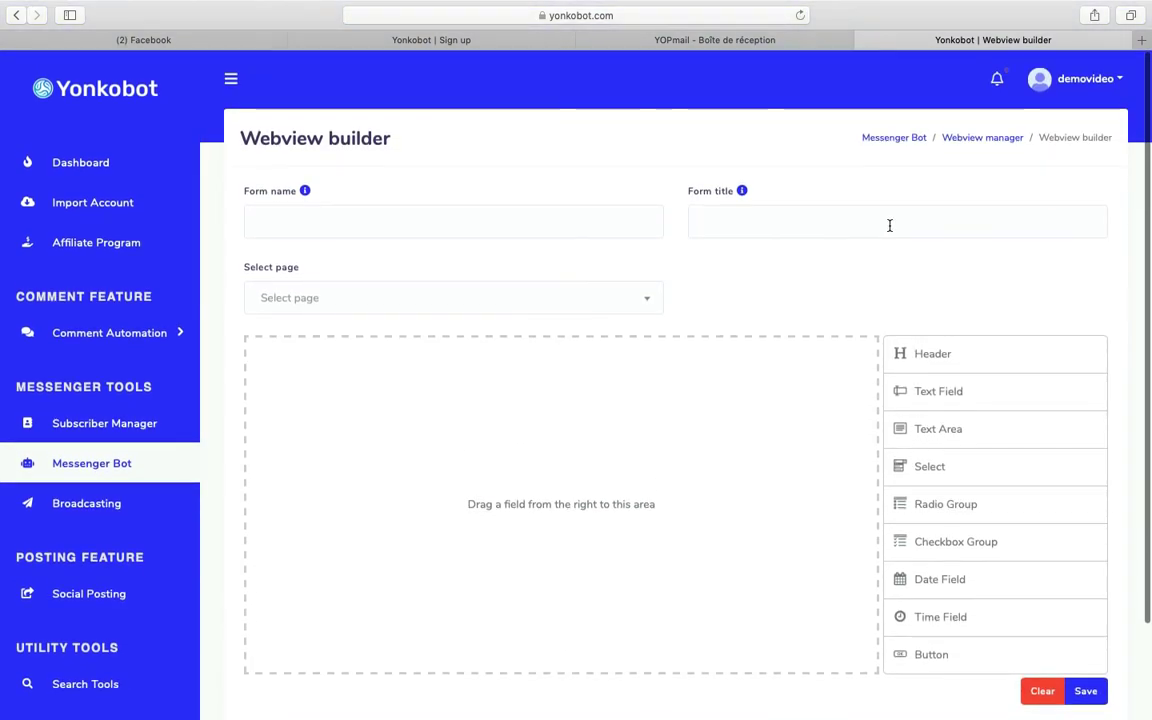
Return to the Messenger Bot overview and view the options of the Messenger e-commerce store.
{"action": "left_click", "coordinate": [917, 145]}
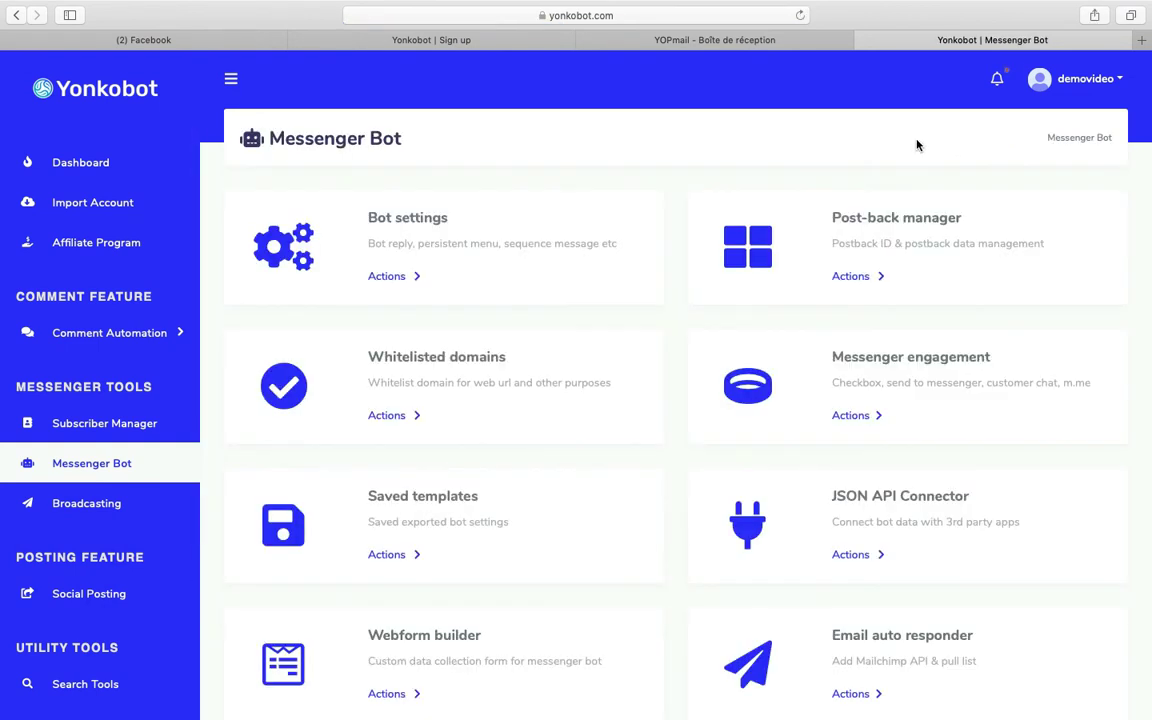
{"action": "scroll", "coordinate": [917, 145], "scroll_direction": "down", "scroll_amount": 3}
{"action": "scroll", "coordinate": [917, 145], "scroll_direction": "down", "scroll_amount": 2}
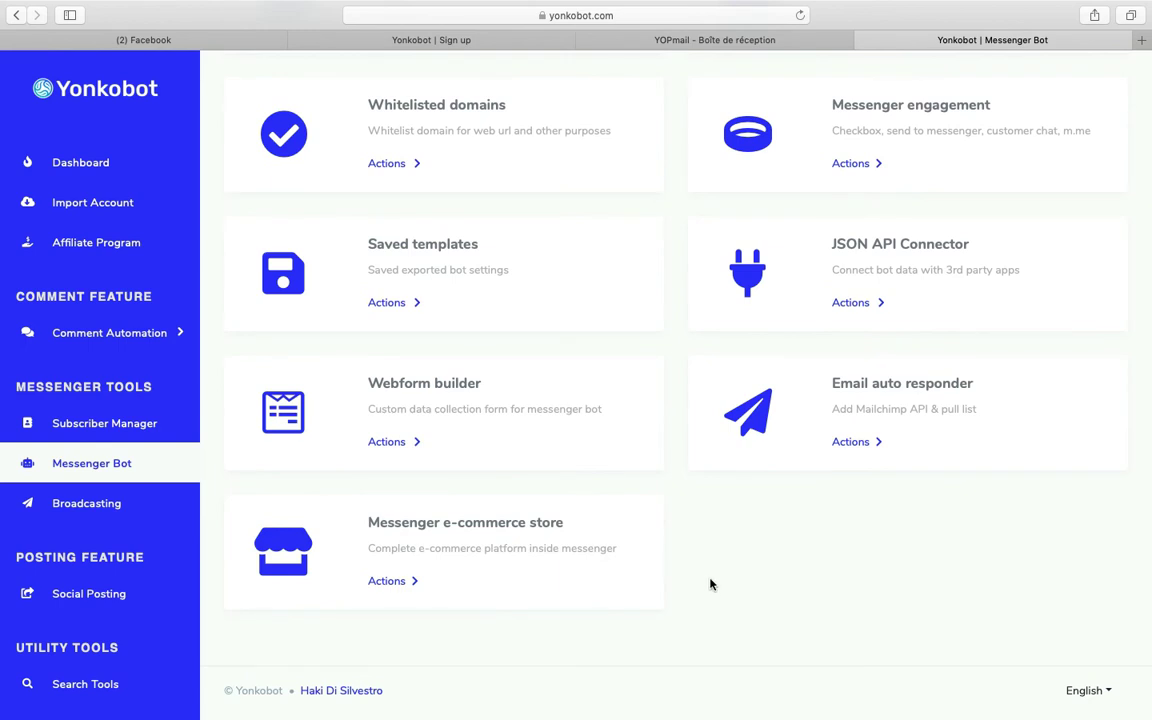
{"action": "left_click", "coordinate": [410, 583]}
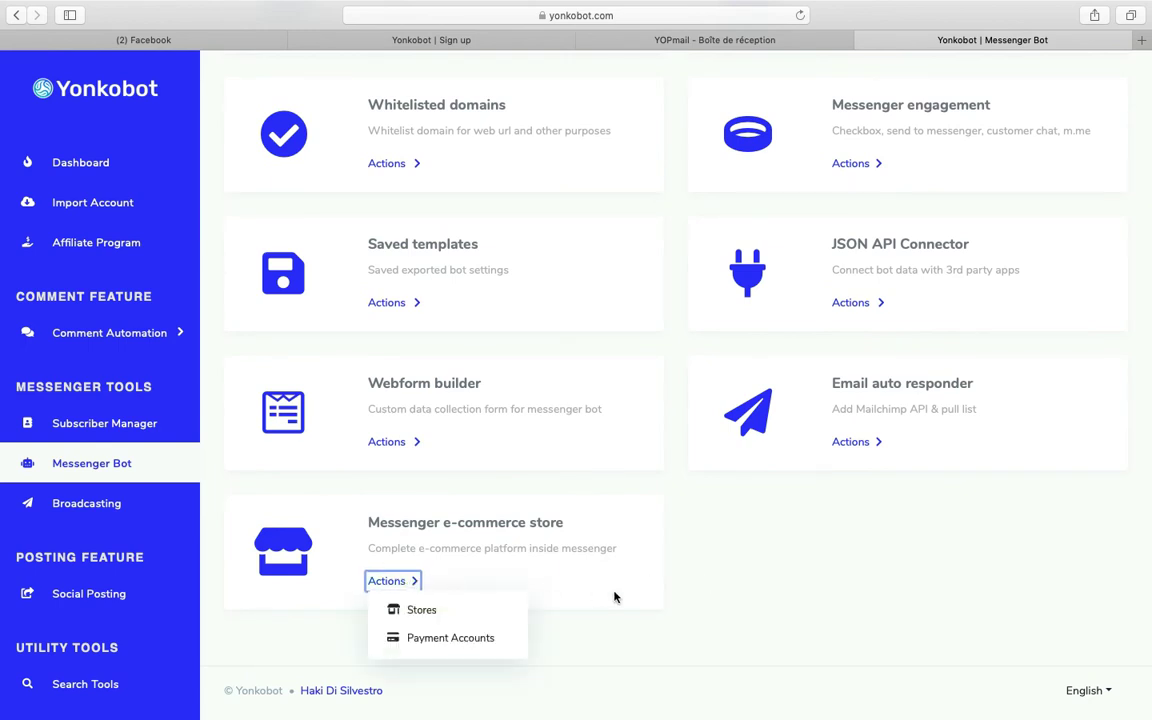
{"action": "left_click", "coordinate": [736, 585]}
{"action": "left_click_drag", "start_coordinate": [578, 371], "coordinate": [347, 389]}
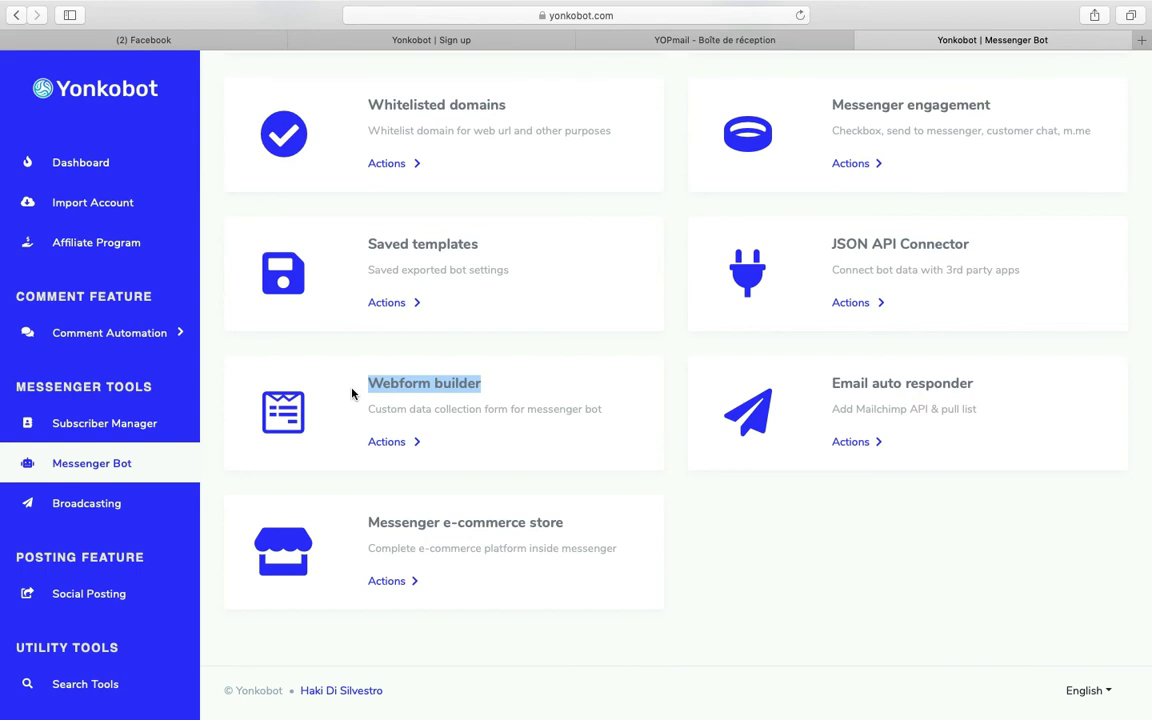
{"action": "left_click", "coordinate": [596, 538]}
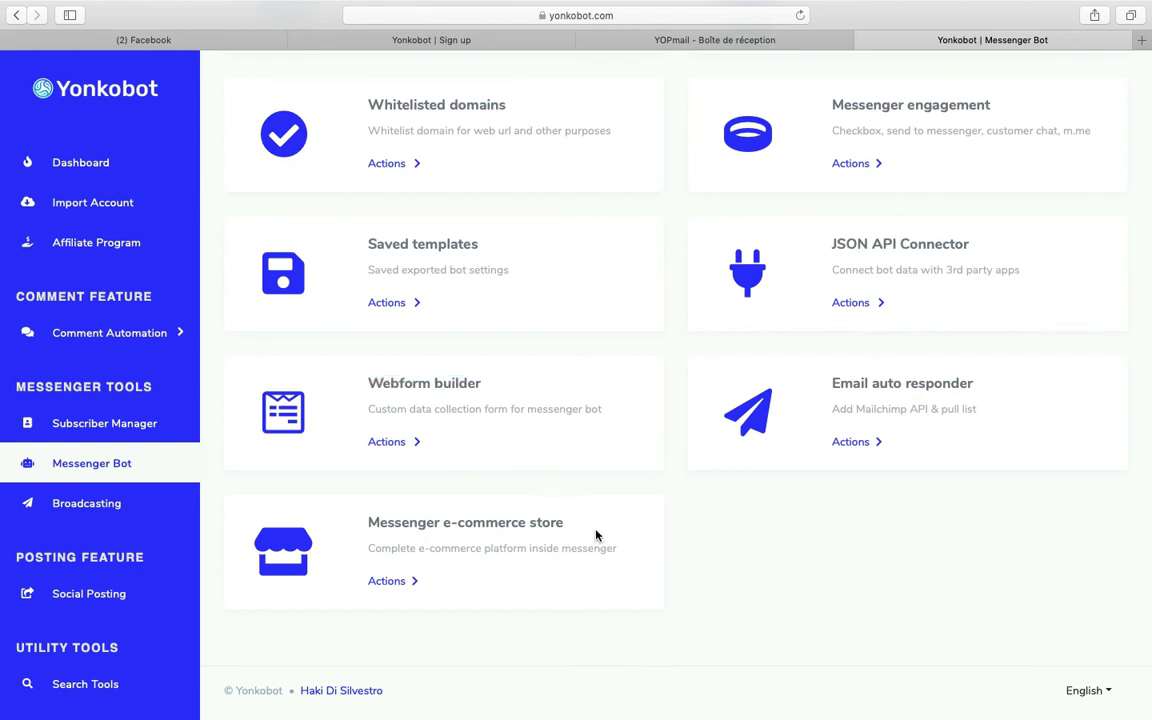
Open the e-commerce Stores page, start a new store and examine its form from the store information down to the Messenger content.
{"action": "left_click", "coordinate": [411, 584]}
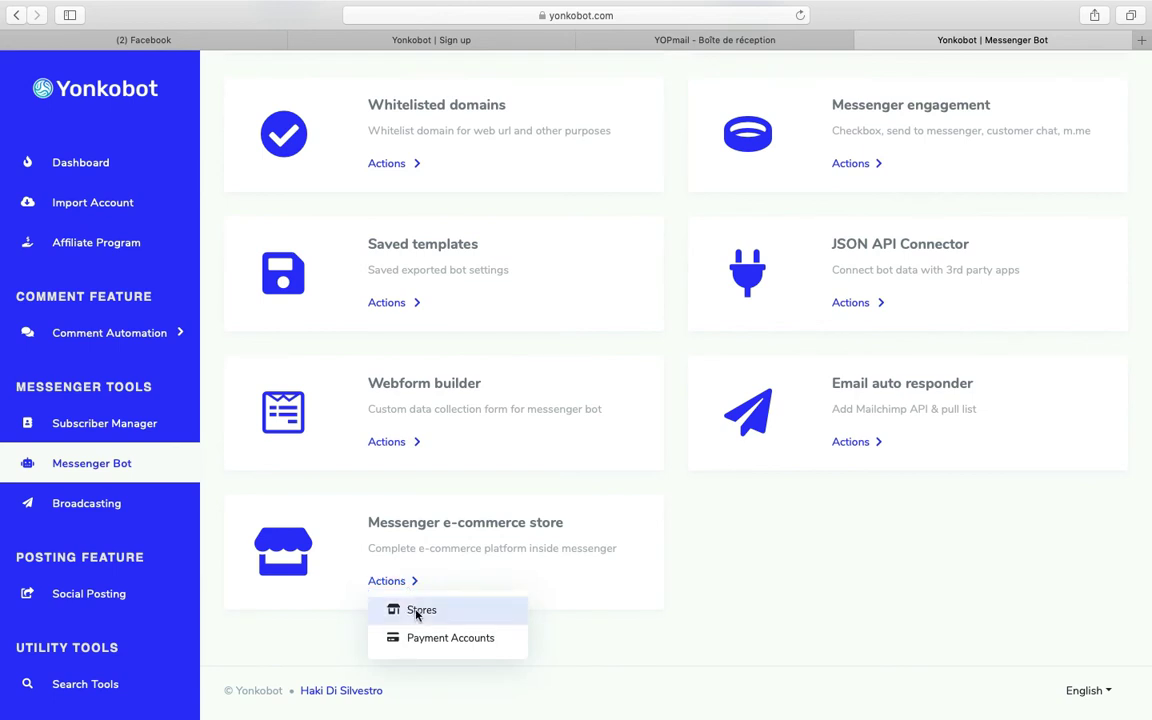
{"action": "left_click", "coordinate": [416, 611]}
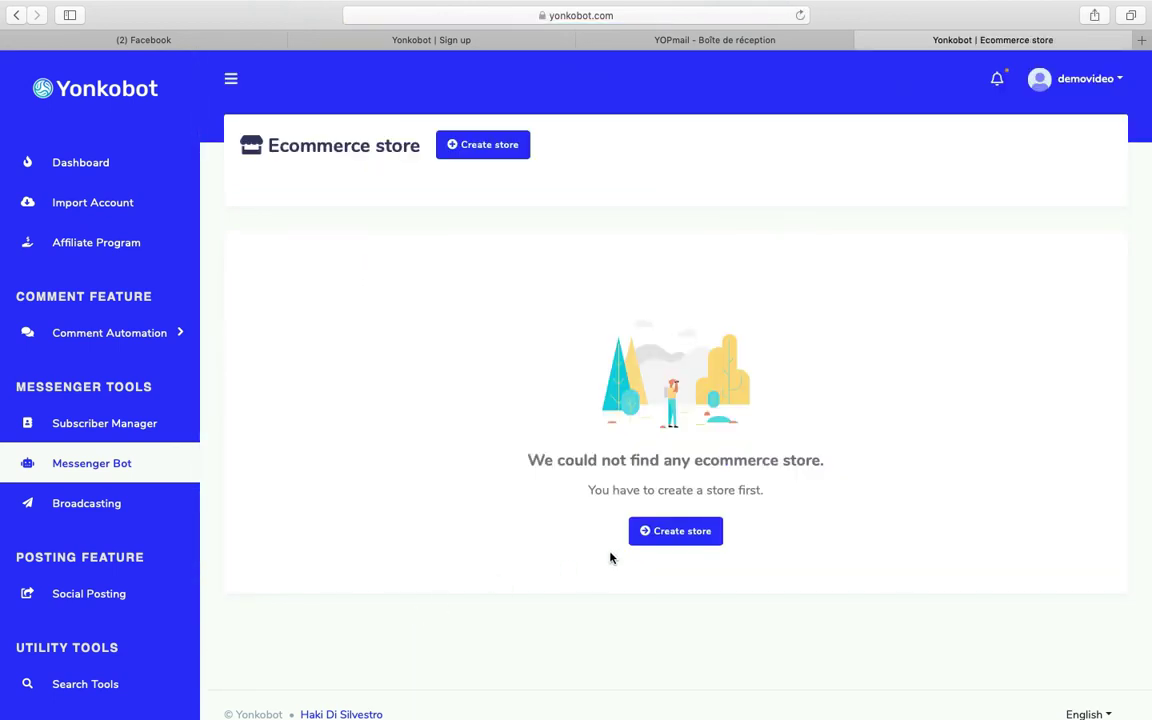
{"action": "left_click", "coordinate": [675, 530]}
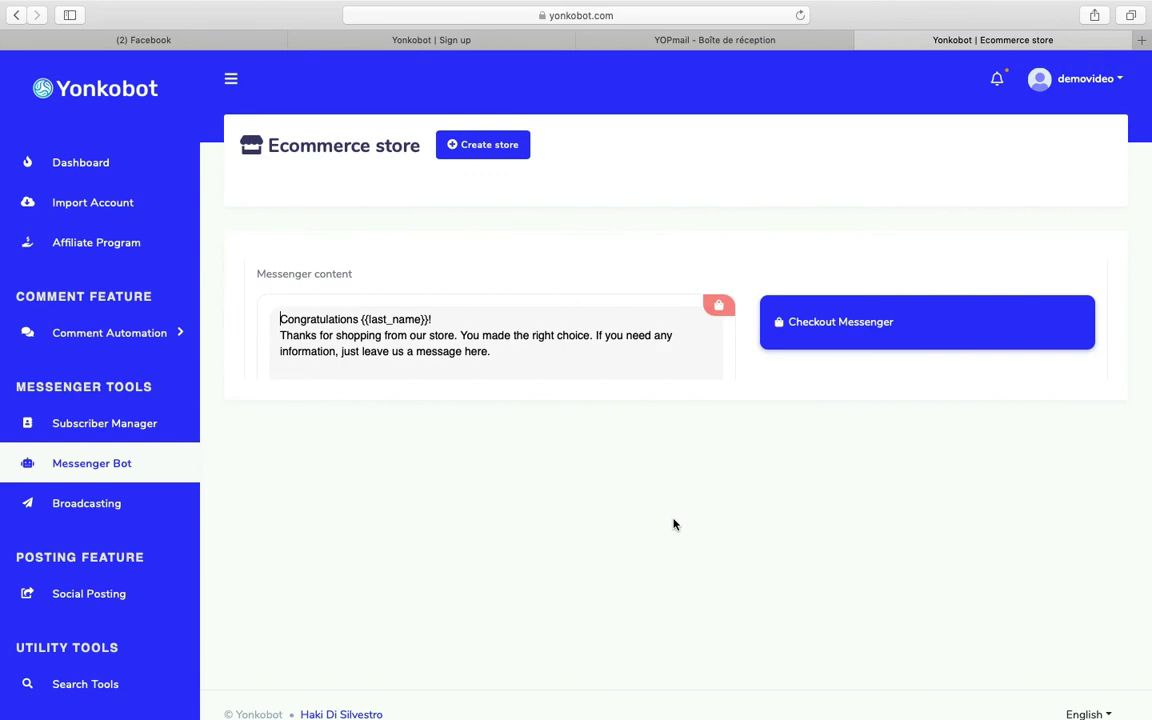
{"action": "scroll", "coordinate": [673, 523], "scroll_direction": "down", "scroll_amount": 1}
{"action": "scroll", "coordinate": [673, 523], "scroll_direction": "down", "scroll_amount": 5}
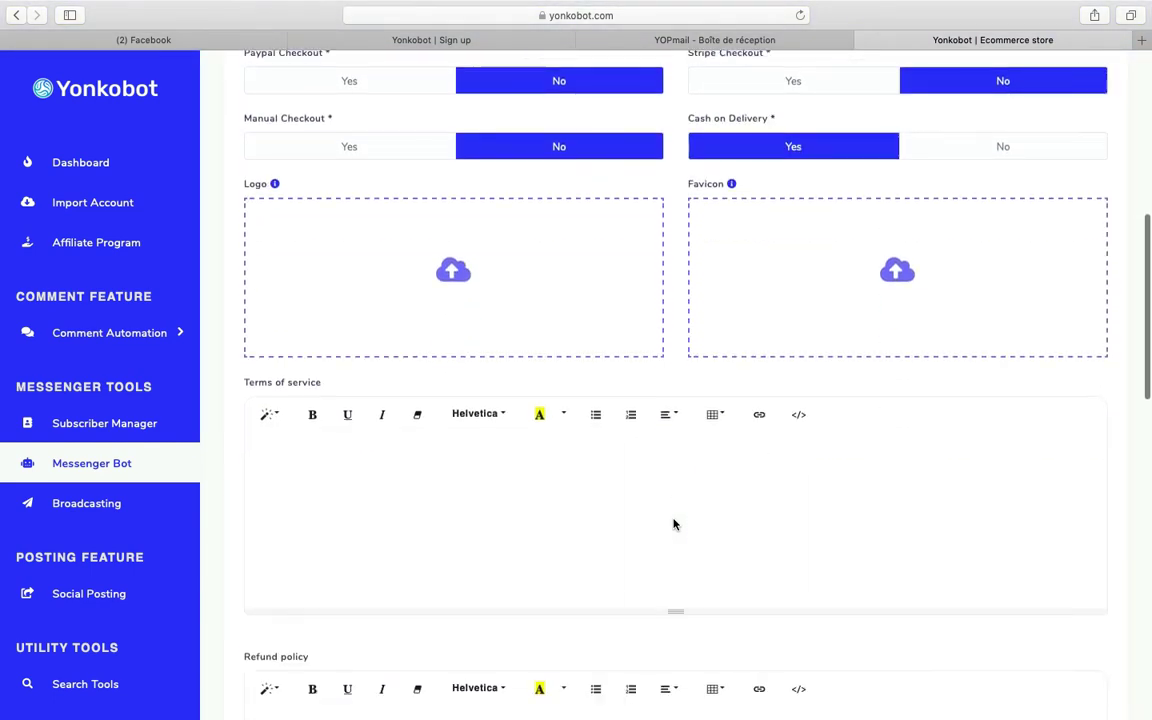
{"action": "scroll", "coordinate": [673, 523], "scroll_direction": "up", "scroll_amount": 7}
{"action": "scroll", "coordinate": [673, 523], "scroll_direction": "down", "scroll_amount": 8}
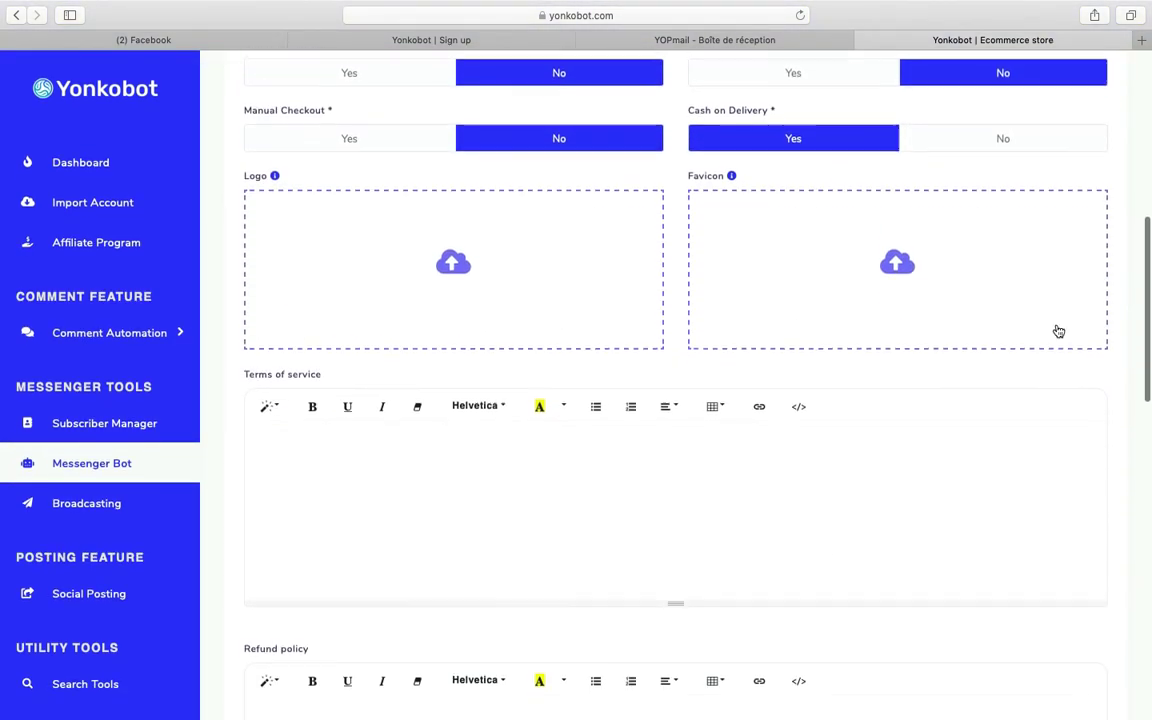
{"action": "scroll", "coordinate": [624, 556], "scroll_direction": "up", "scroll_amount": 7}
{"action": "scroll", "coordinate": [624, 556], "scroll_direction": "up", "scroll_amount": 2}
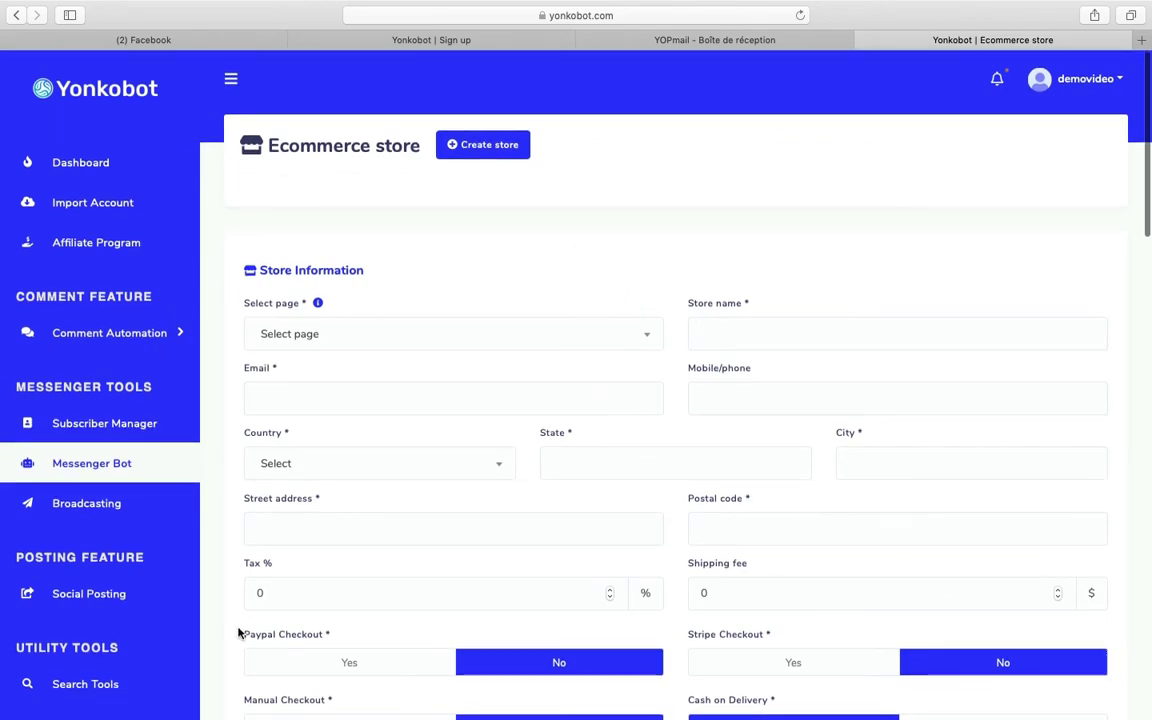
{"action": "scroll", "coordinate": [903, 252], "scroll_direction": "down", "scroll_amount": 20}
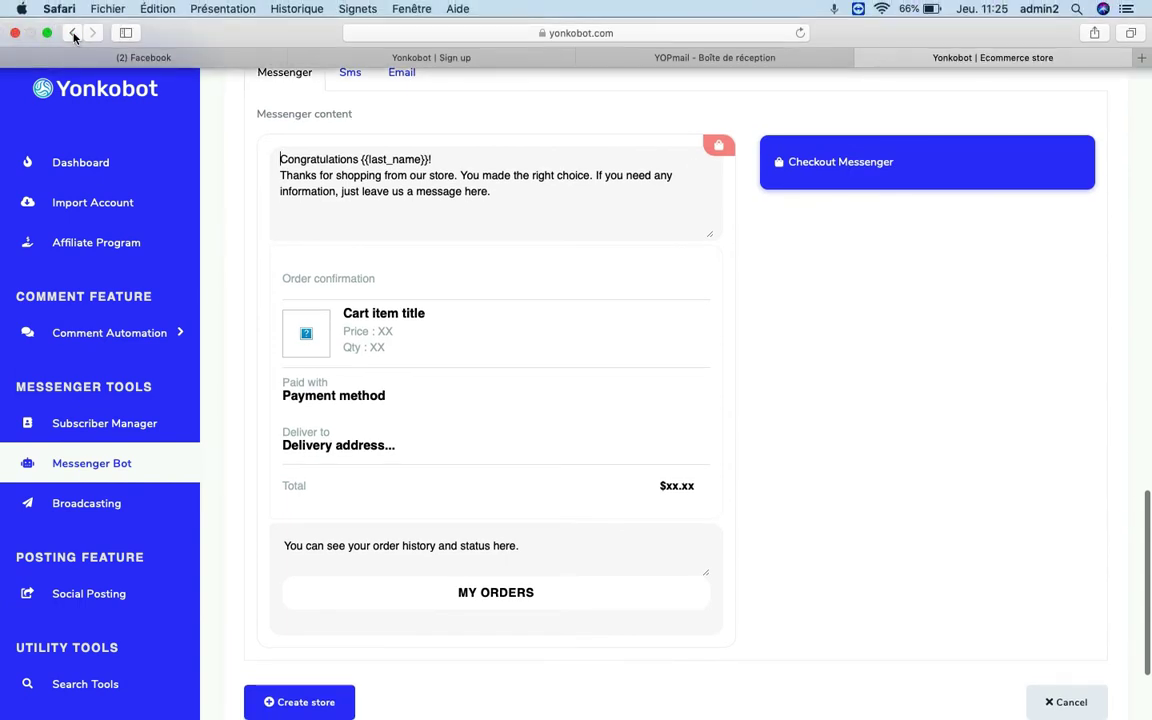
Go back to the Messenger Bot overview, open the JSON API Connector and examine the new connection form without saving it.
{"action": "left_click", "coordinate": [16, 36]}
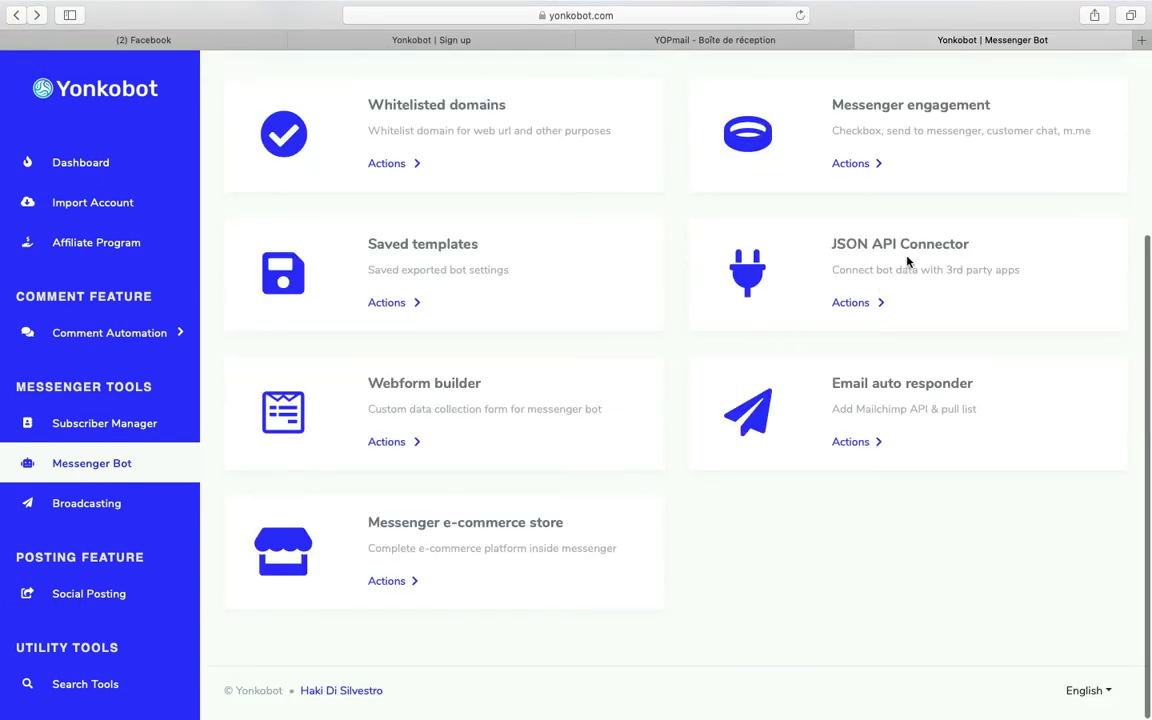
{"action": "left_click_drag", "start_coordinate": [972, 248], "coordinate": [813, 244]}
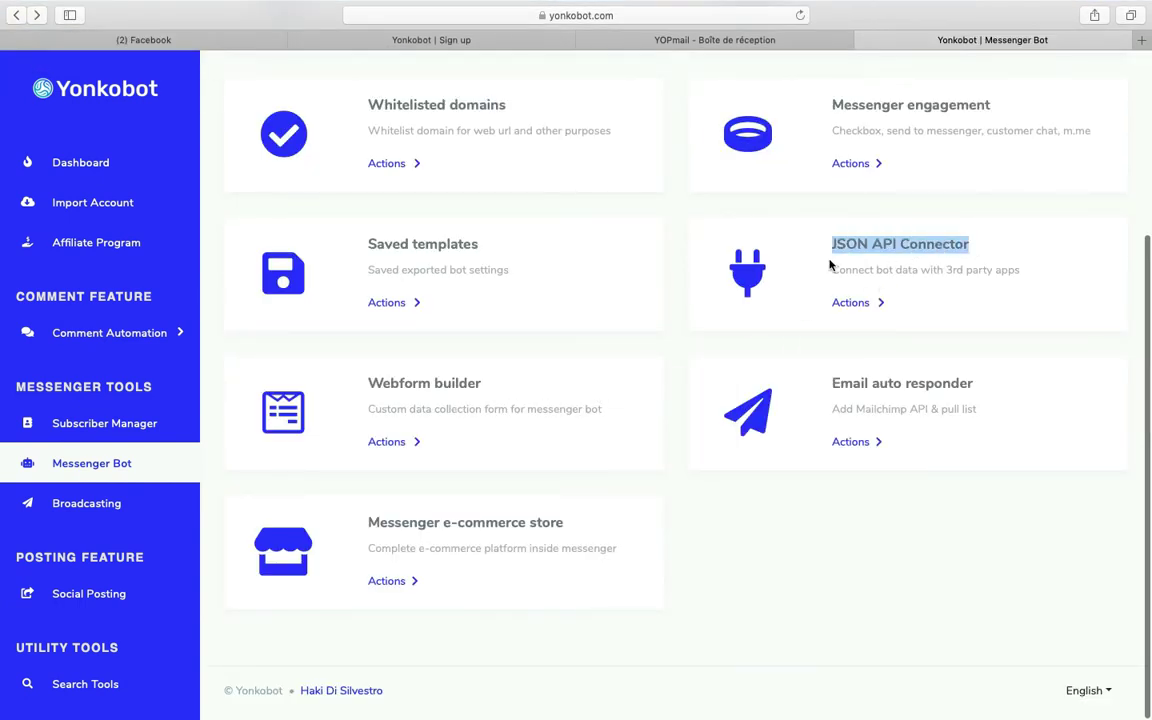
{"action": "left_click", "coordinate": [835, 262]}
{"action": "left_click", "coordinate": [852, 302]}
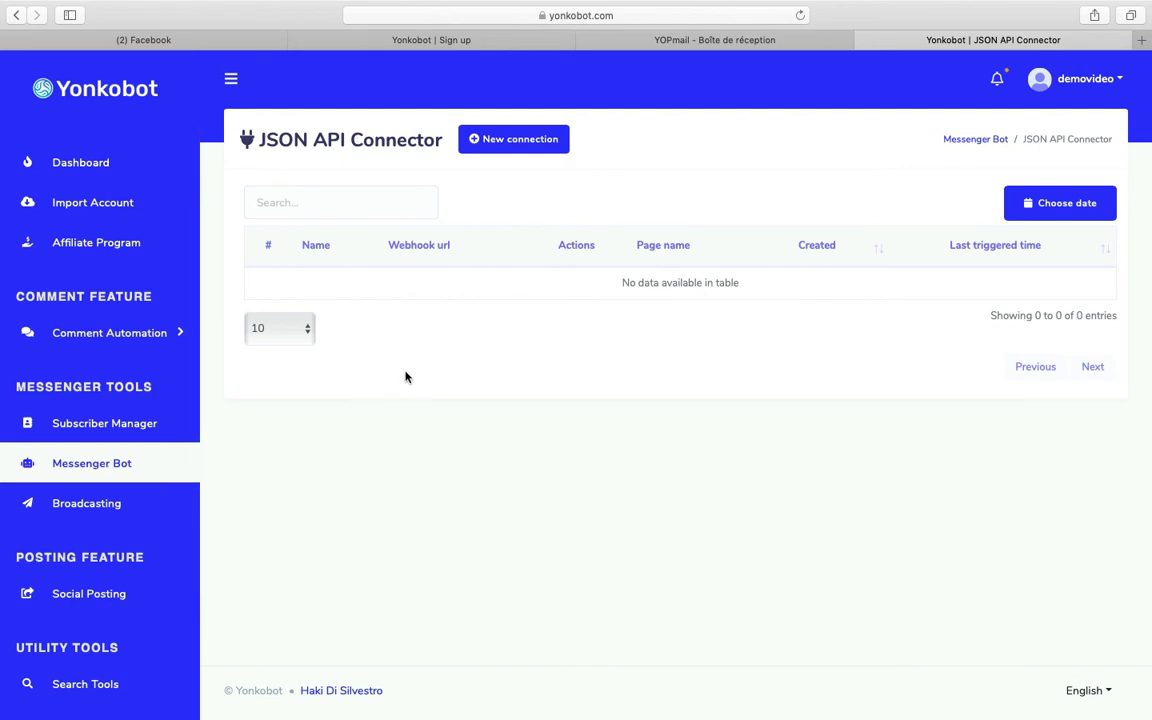
{"action": "left_click", "coordinate": [505, 140]}
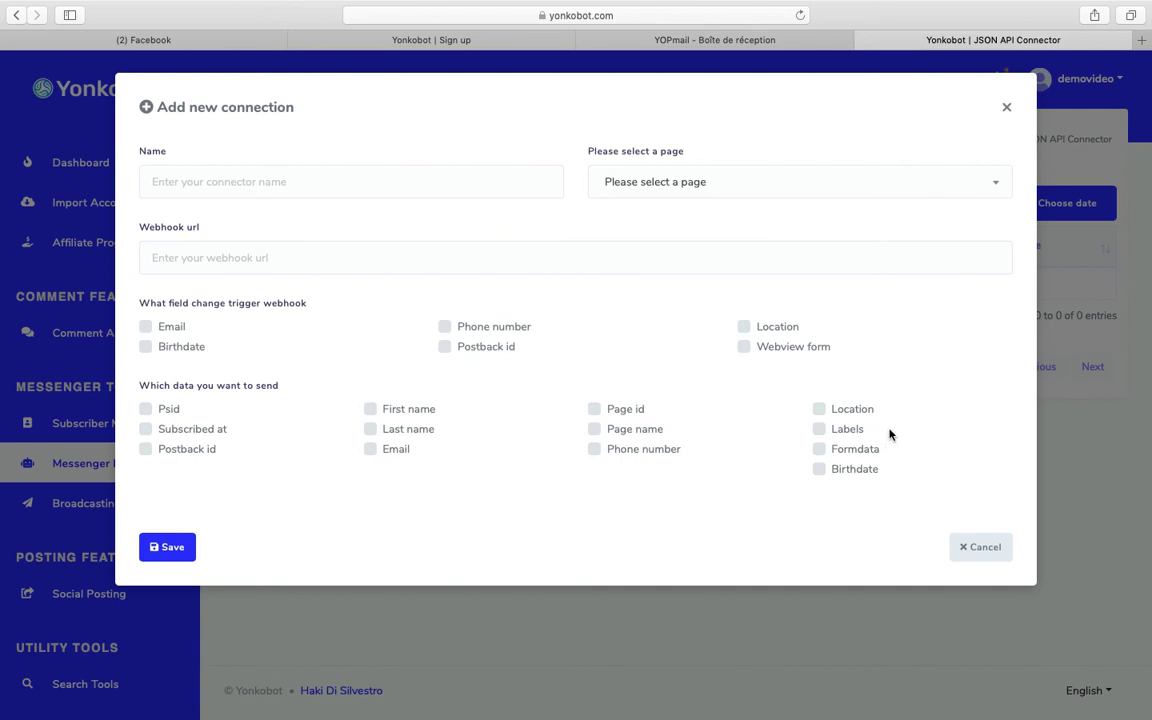
{"action": "left_click", "coordinate": [964, 551]}
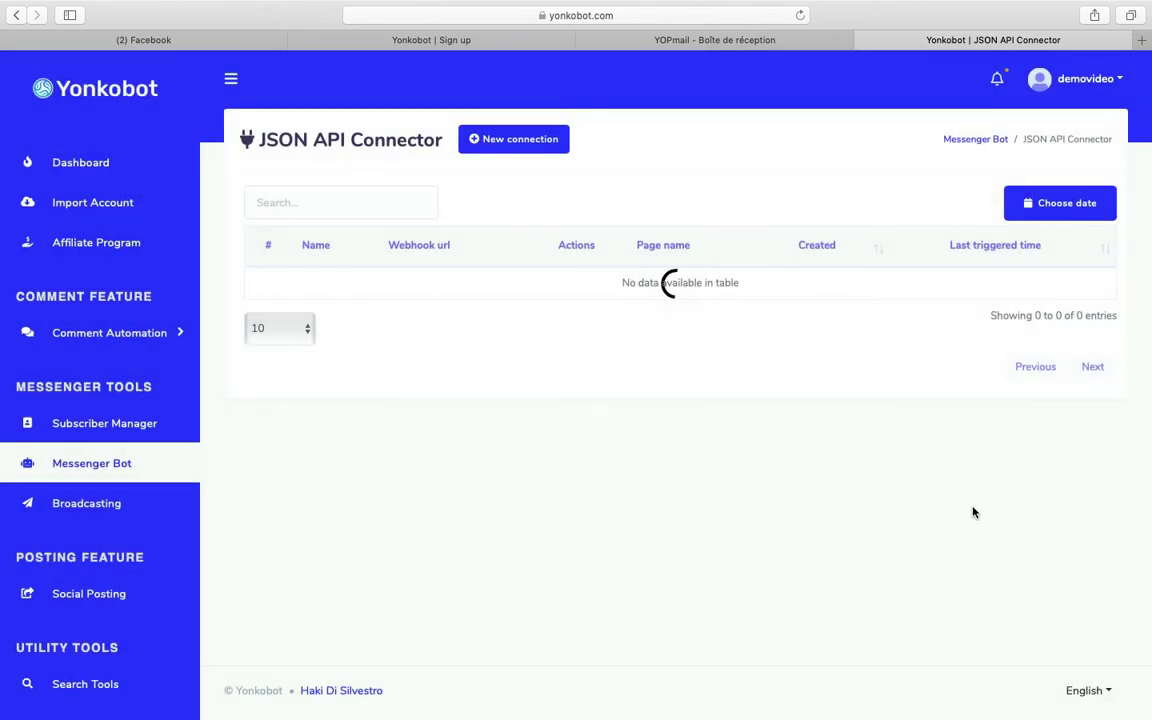
Return from the JSON API Connector to the Messenger Bot overview and look over its tools.
{"action": "left_click_drag", "start_coordinate": [358, 141], "coordinate": [450, 141]}
{"action": "left_click", "coordinate": [946, 140]}
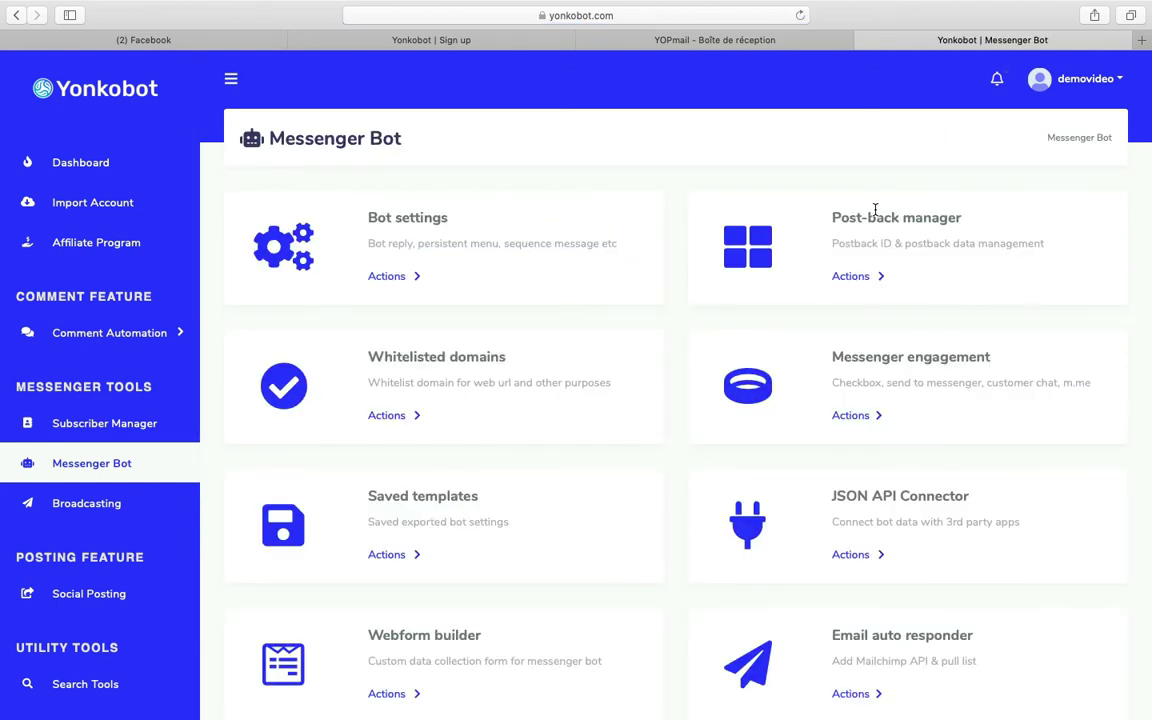
{"action": "scroll", "coordinate": [874, 240], "scroll_direction": "down", "scroll_amount": 3}
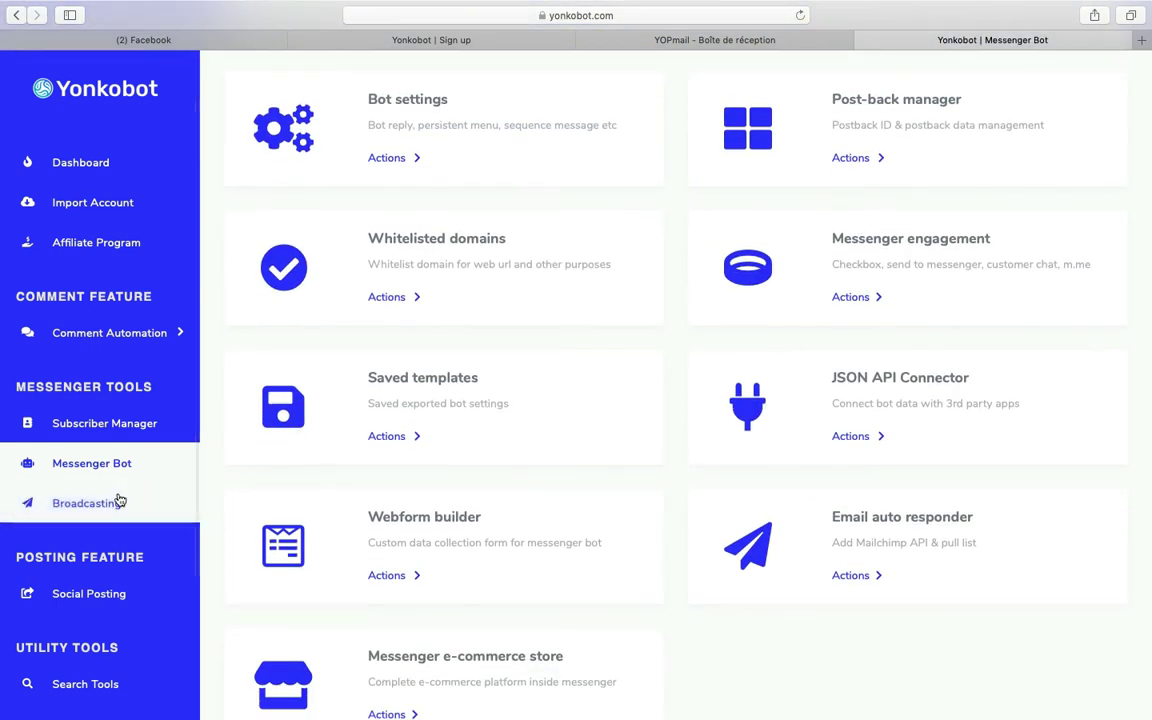
Open the Broadcasting page and examine its Messenger, SMS and email broadcasting options and the SMS/email sequence campaigner.
{"action": "left_click", "coordinate": [92, 503]}
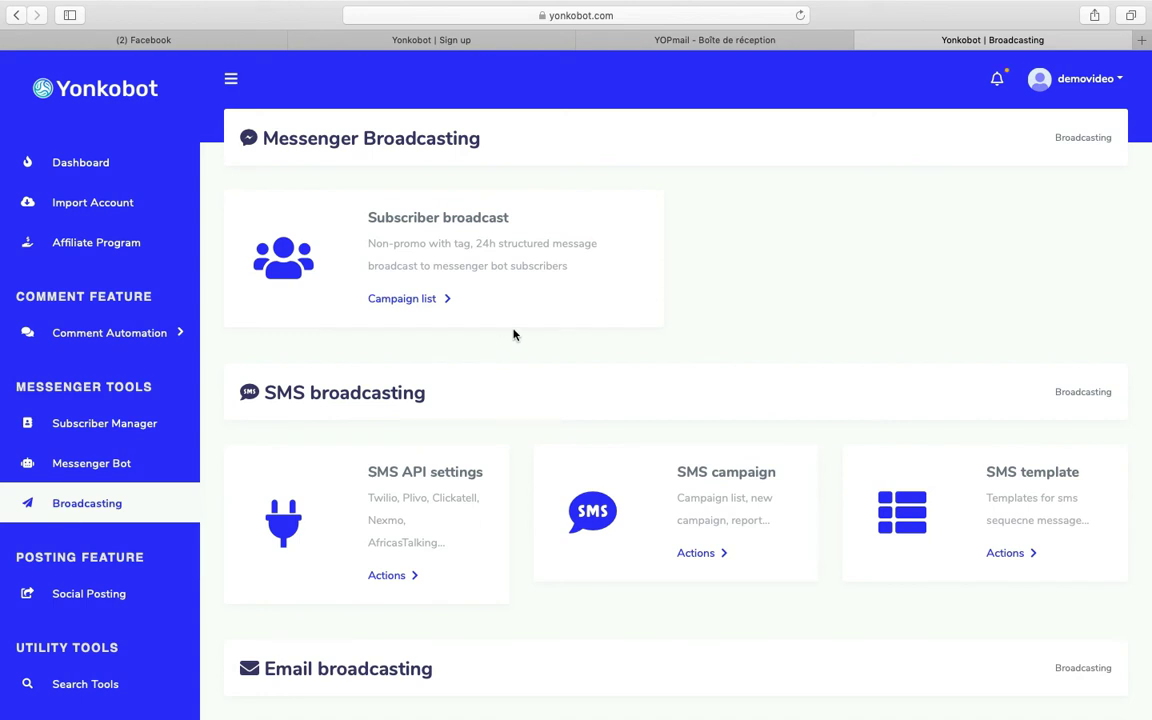
{"action": "left_click_drag", "start_coordinate": [548, 307], "coordinate": [365, 197]}
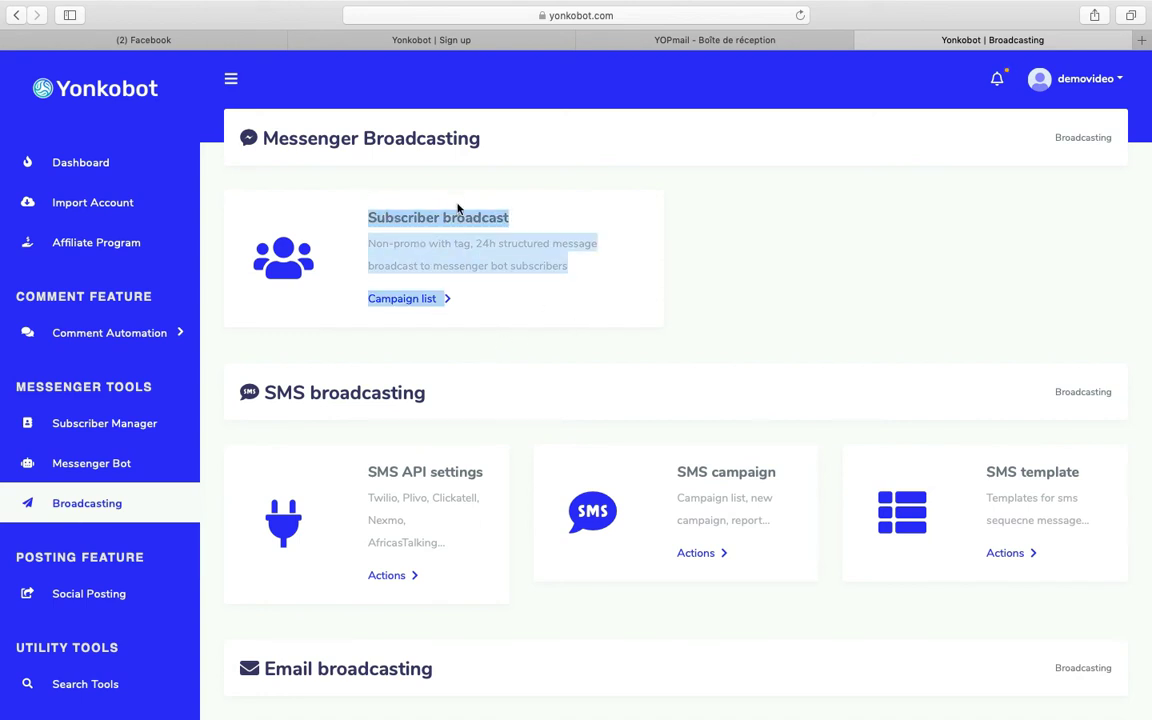
{"action": "left_click", "coordinate": [801, 228]}
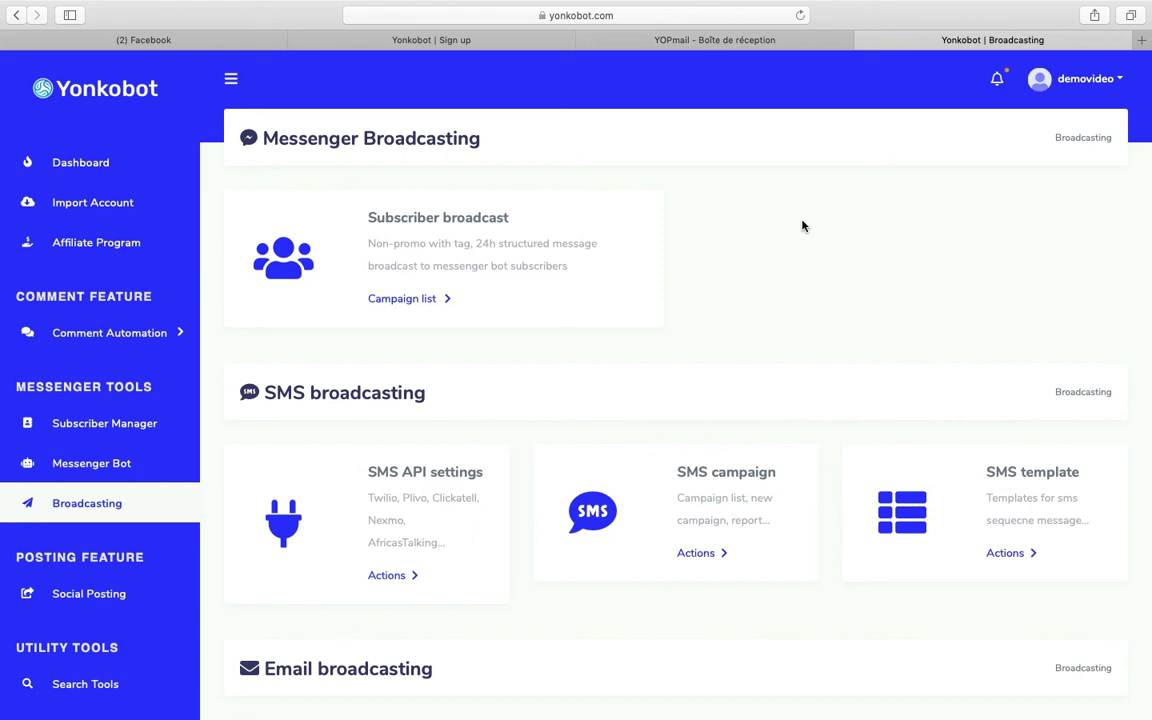
{"action": "scroll", "coordinate": [745, 303], "scroll_direction": "down", "scroll_amount": 3}
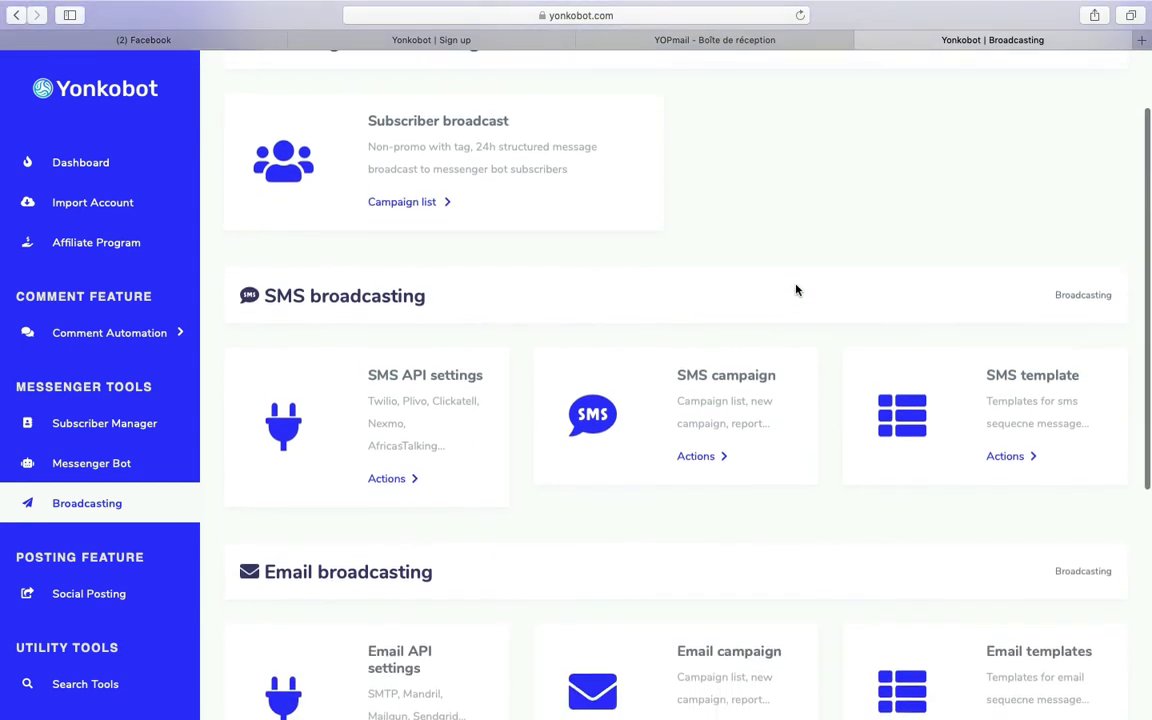
{"action": "scroll", "coordinate": [686, 244], "scroll_direction": "down", "scroll_amount": 5}
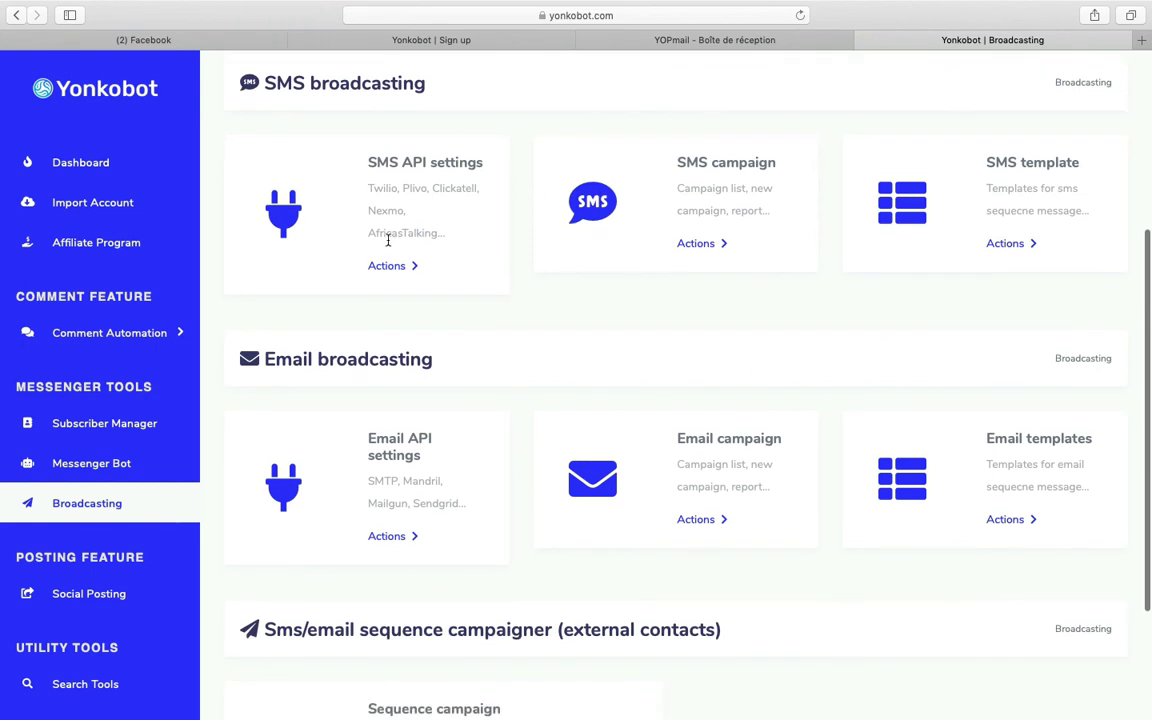
{"action": "scroll", "coordinate": [500, 260], "scroll_direction": "down", "scroll_amount": 3}
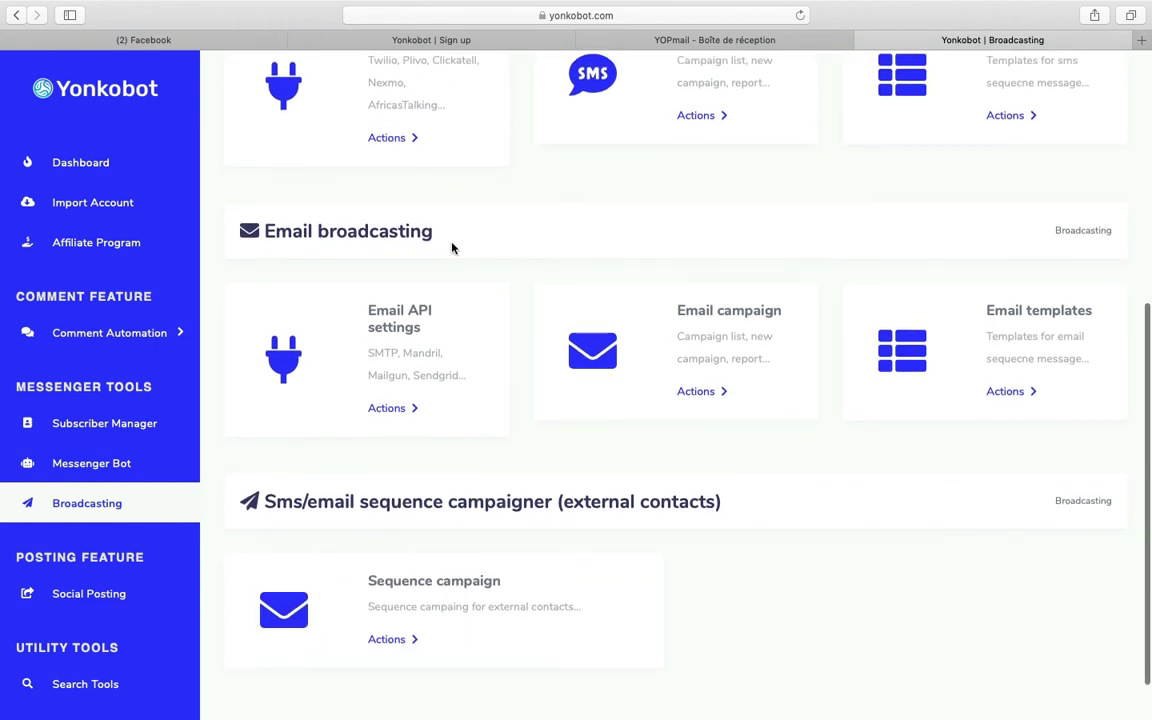
{"action": "scroll", "coordinate": [560, 622], "scroll_direction": "down", "scroll_amount": 2}
{"action": "scroll", "coordinate": [448, 449], "scroll_direction": "up", "scroll_amount": 2}
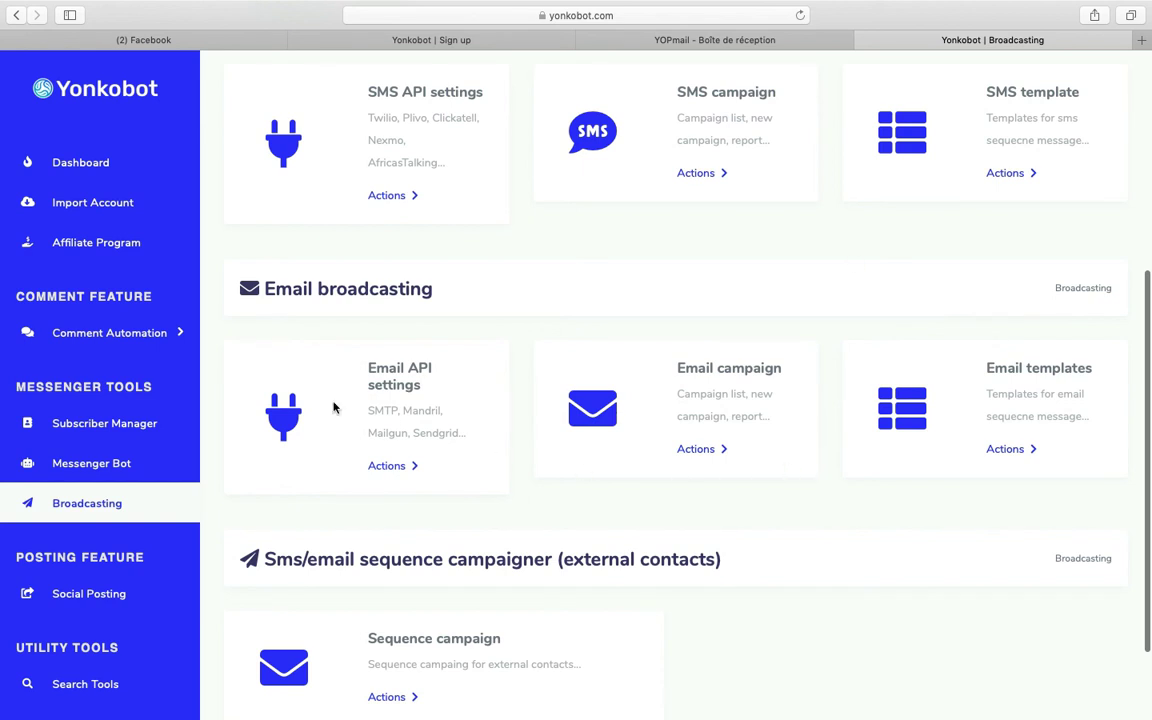
{"action": "scroll", "coordinate": [810, 231], "scroll_direction": "down", "scroll_amount": 2}
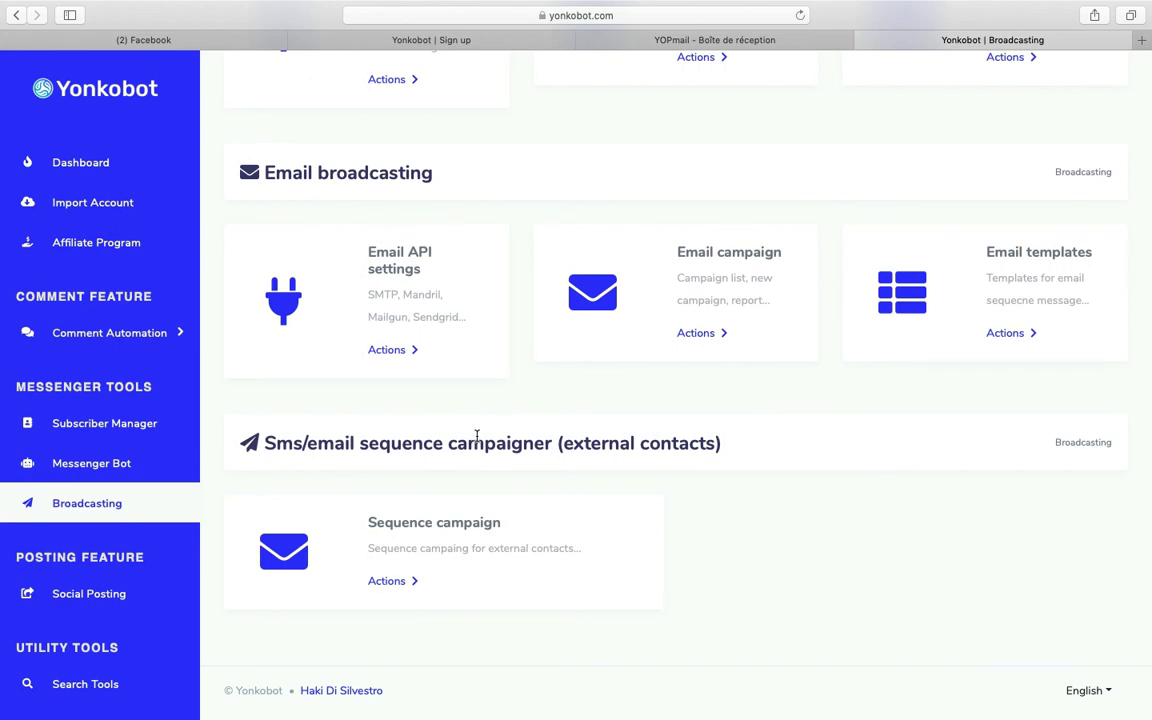
Open the Social Posting page and examine the Facebook post types, highlighting the Cta post title.
{"action": "left_click", "coordinate": [90, 594]}
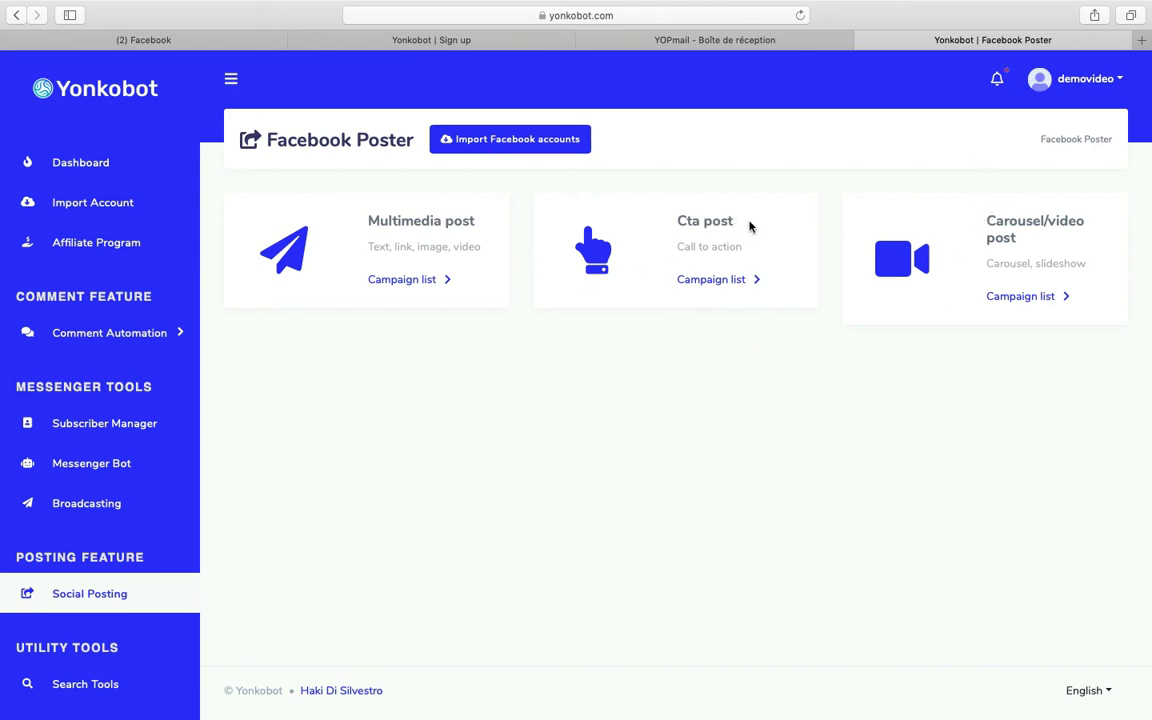
{"action": "left_click_drag", "start_coordinate": [751, 226], "coordinate": [677, 221]}
{"action": "left_click", "coordinate": [719, 185]}
{"action": "left_click_drag", "start_coordinate": [745, 222], "coordinate": [676, 223]}
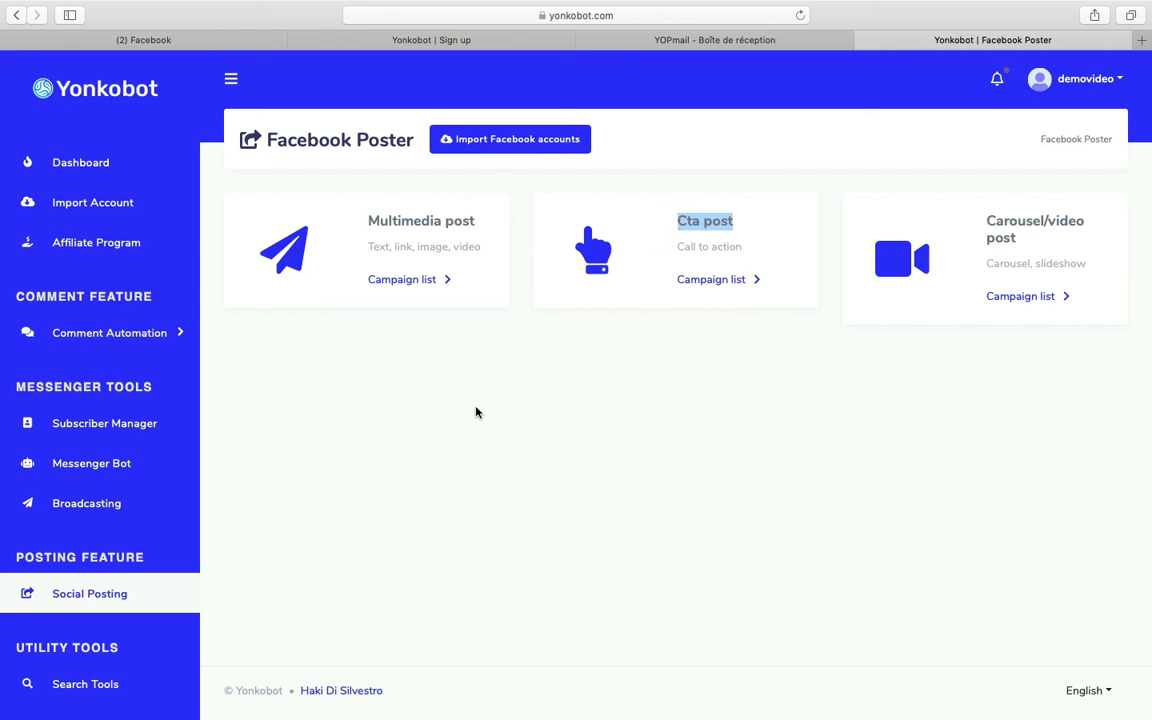
Open the Search Tools page and examine the Website comparison and Place search utilities, highlighting each title.
{"action": "left_click", "coordinate": [127, 690]}
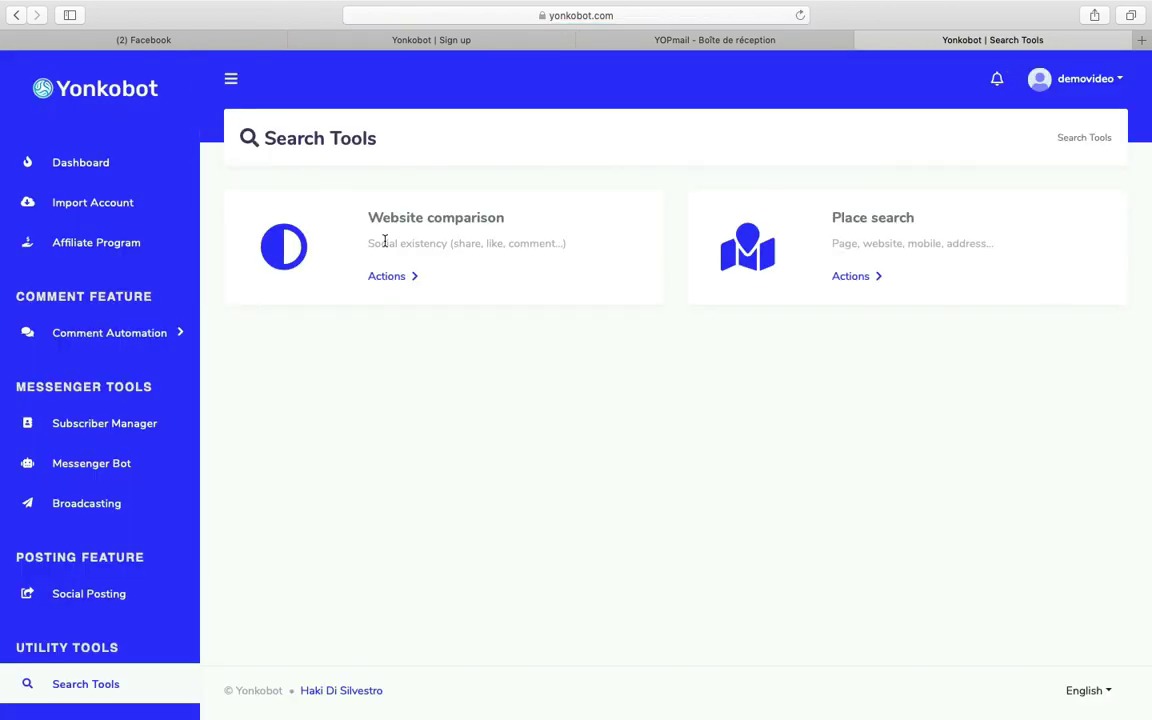
{"action": "left_click_drag", "start_coordinate": [368, 216], "coordinate": [503, 214]}
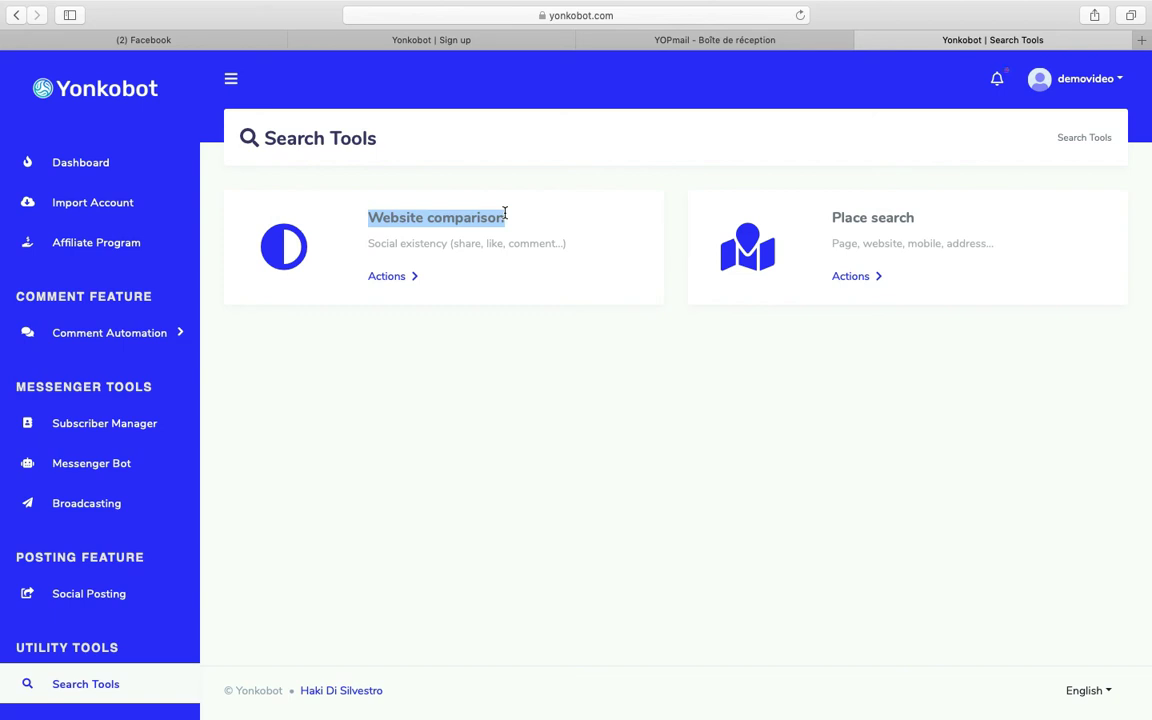
{"action": "left_click_drag", "start_coordinate": [830, 218], "coordinate": [942, 219]}
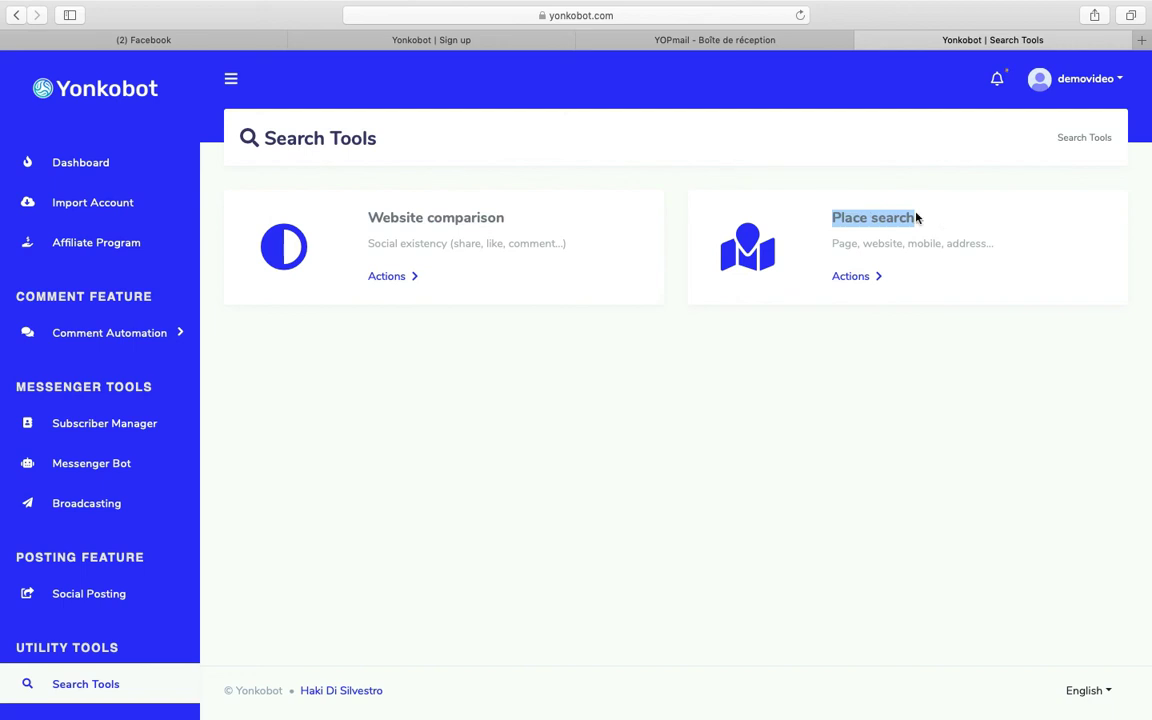
{"action": "left_click", "coordinate": [815, 196]}
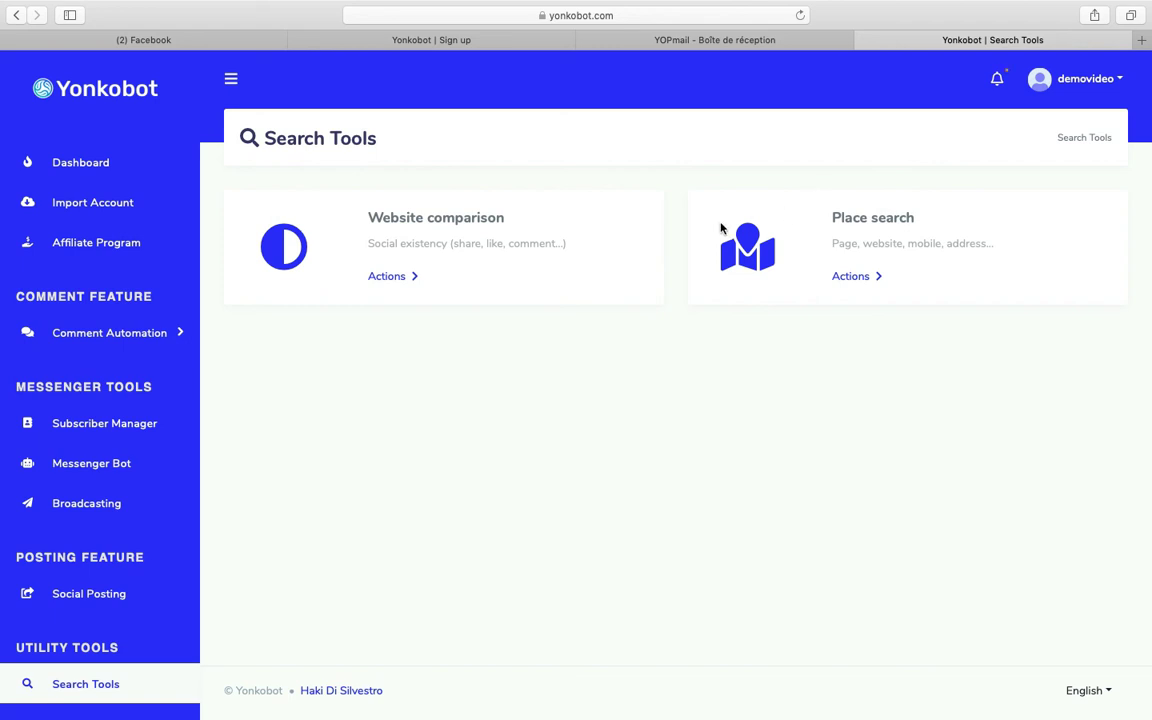
Expand the Payment section and view its package renewal, transaction log and usage log options.
{"action": "scroll", "coordinate": [172, 411], "scroll_direction": "down", "scroll_amount": 3}
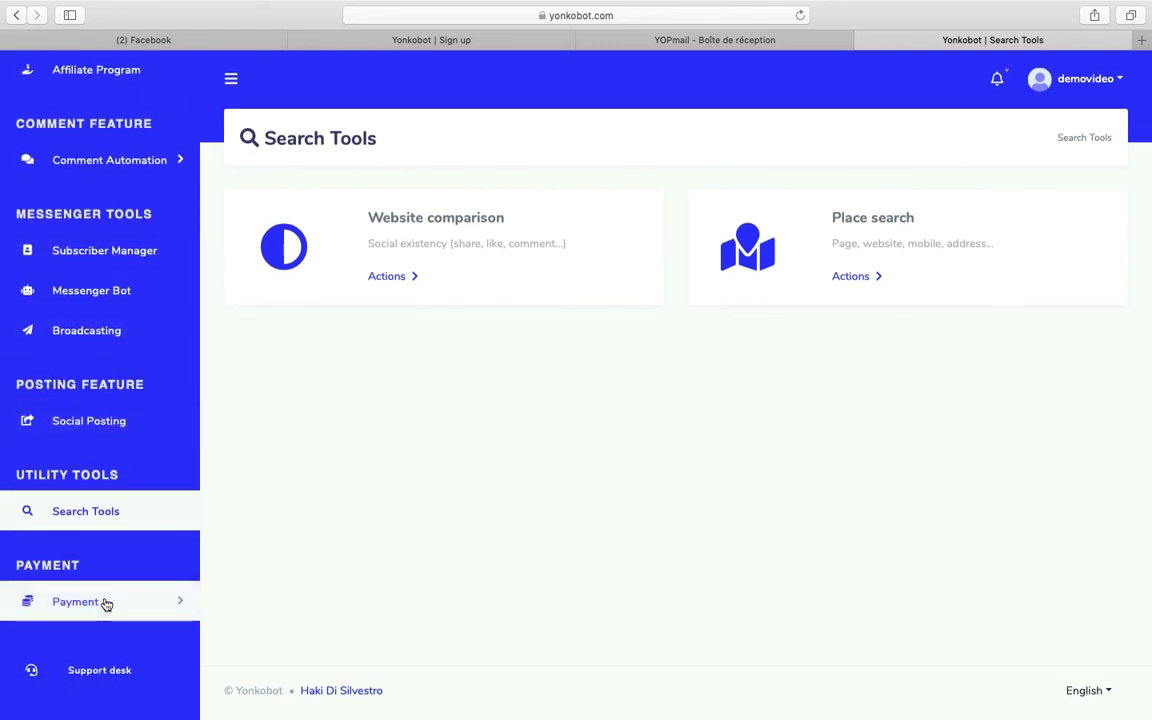
{"action": "left_click", "coordinate": [190, 604]}
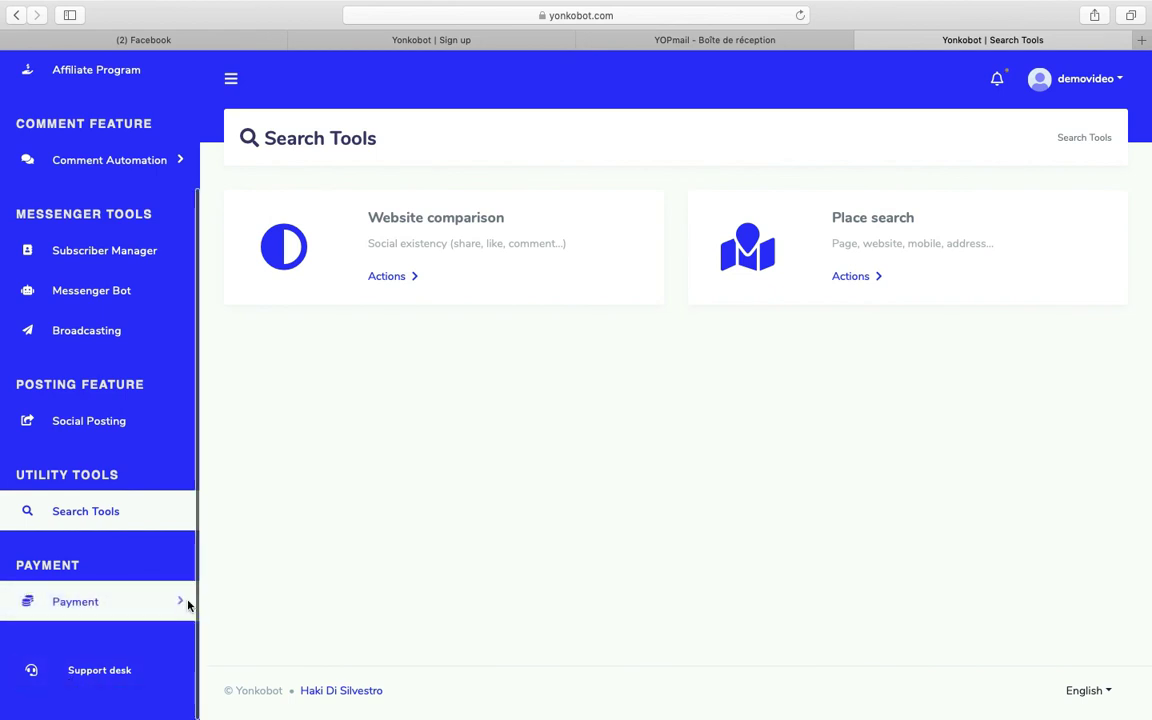
{"action": "scroll", "coordinate": [185, 607], "scroll_direction": "down", "scroll_amount": 2}
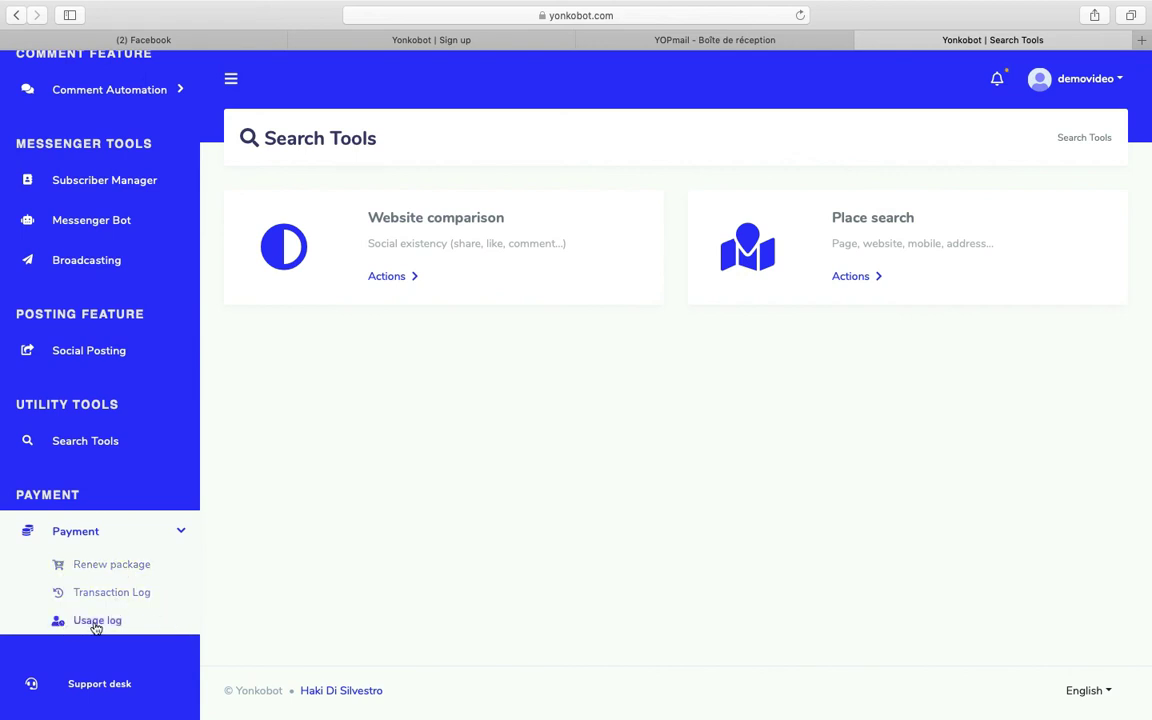
Open the Support desk, start a new ticket and view the available ticket types without choosing one.
{"action": "left_click", "coordinate": [141, 686]}
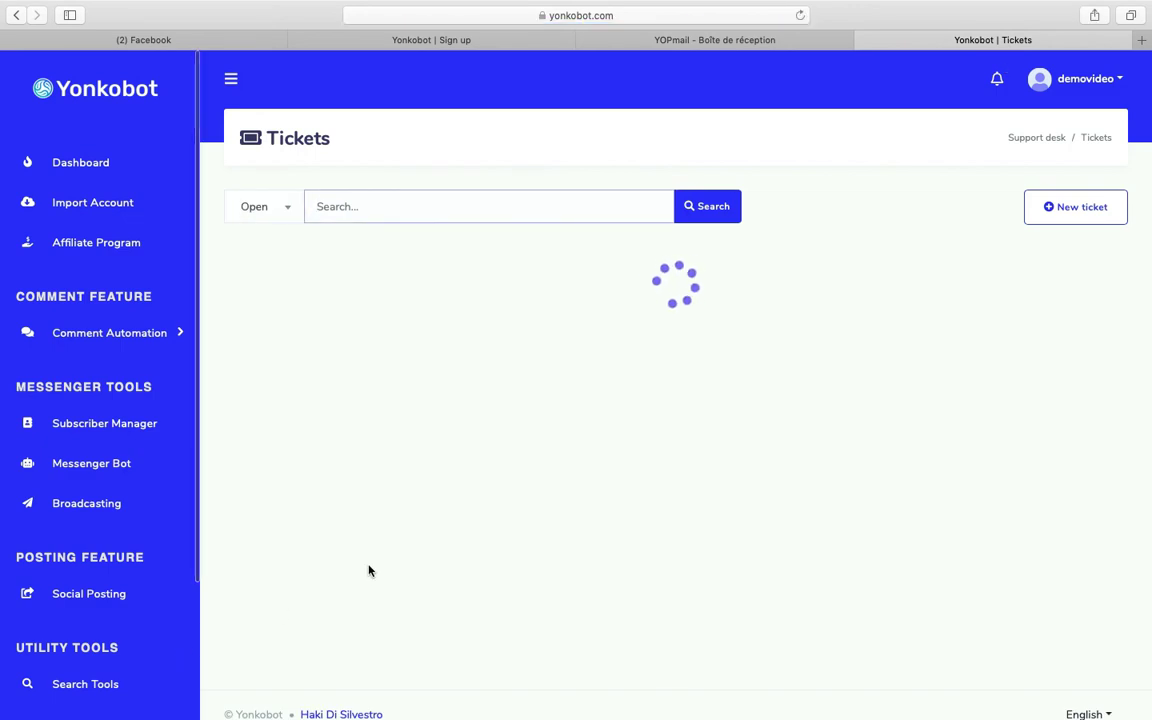
{"action": "left_click", "coordinate": [1066, 206]}
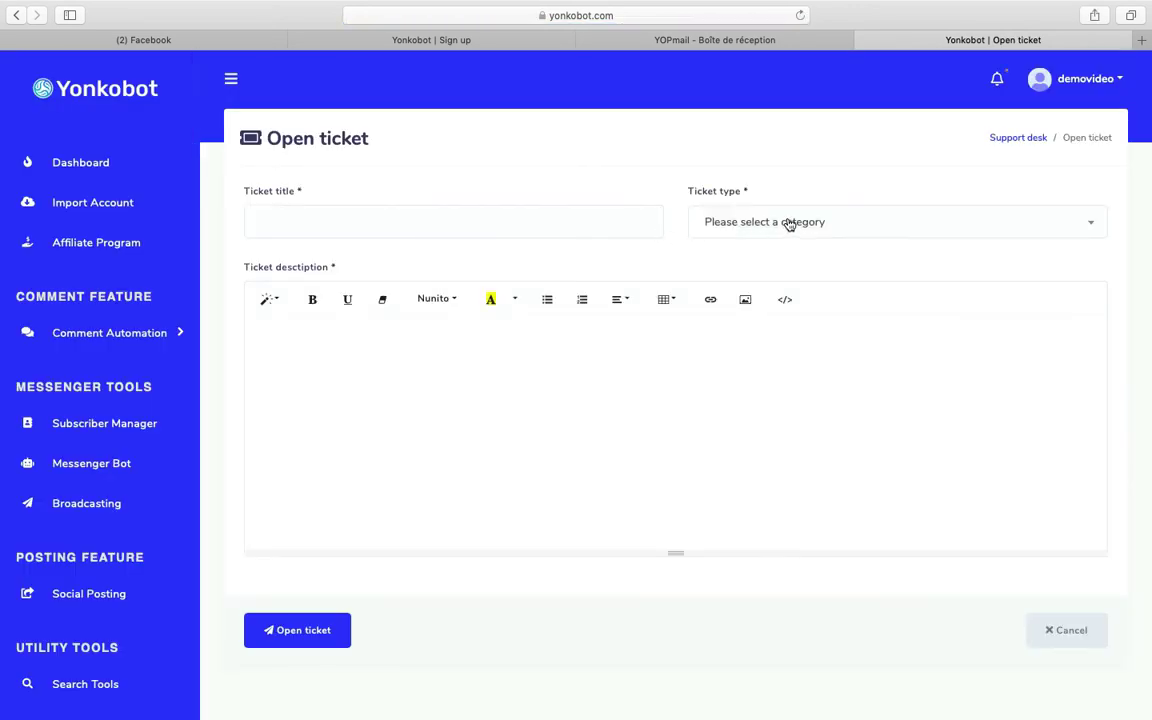
{"action": "left_click", "coordinate": [789, 224]}
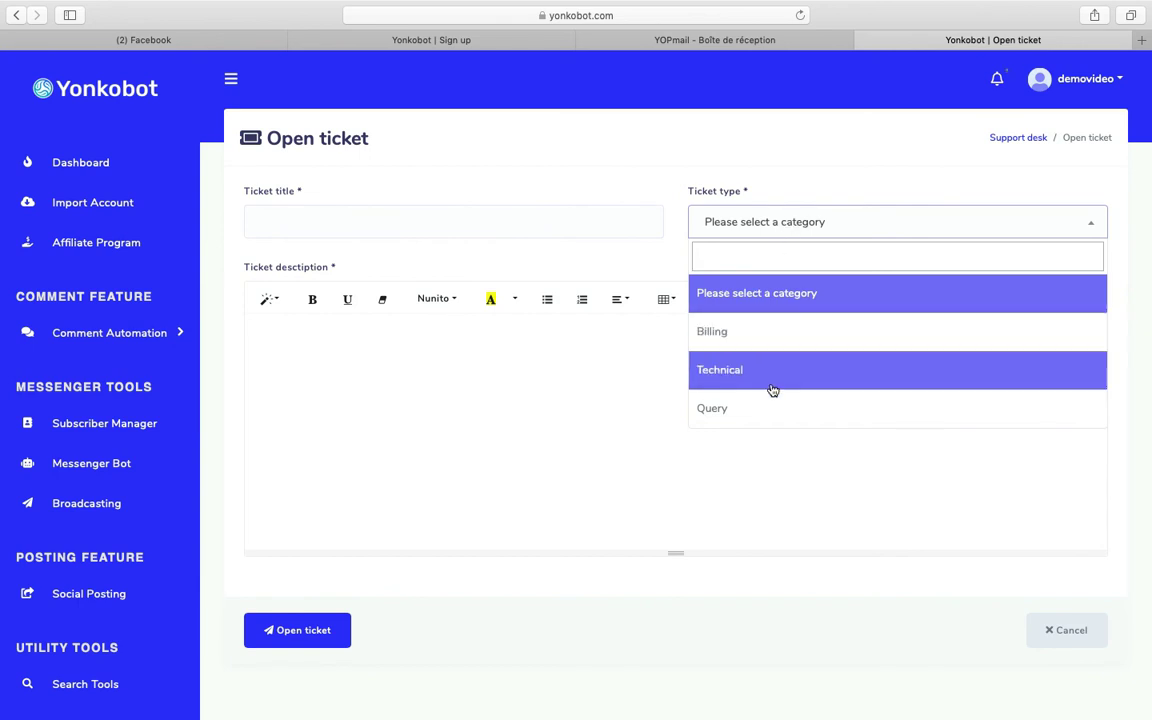
{"action": "left_click", "coordinate": [822, 221]}
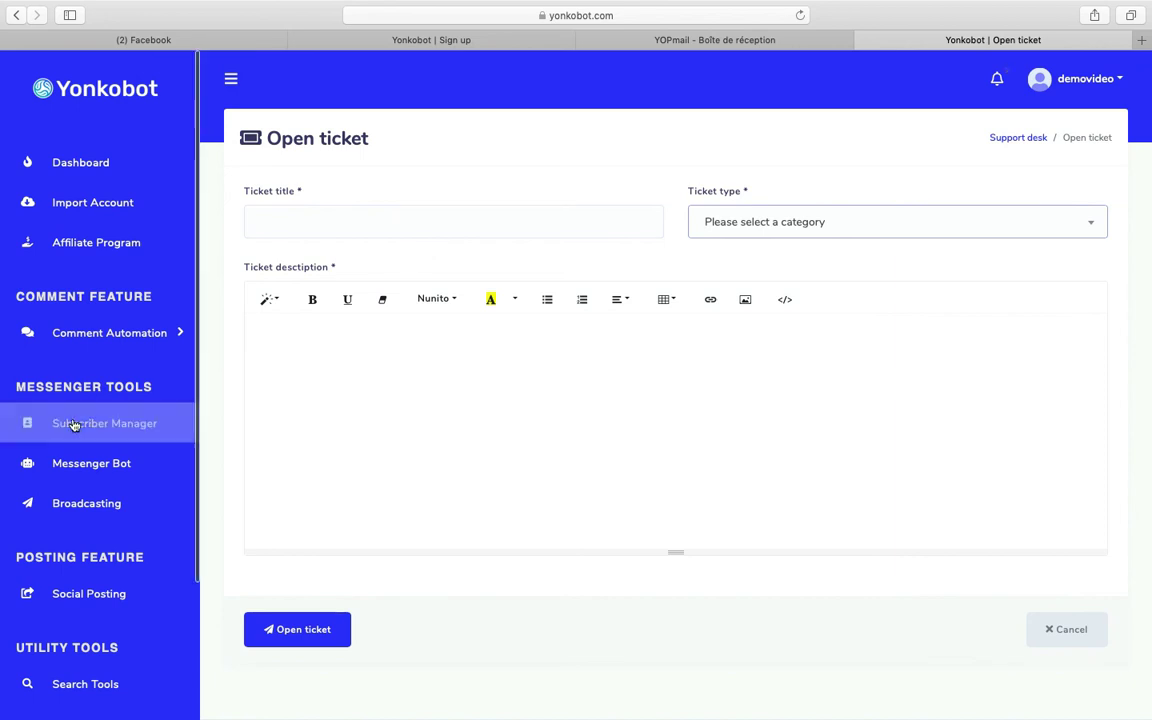
{"action": "scroll", "coordinate": [73, 425], "scroll_direction": "down", "scroll_amount": 5}
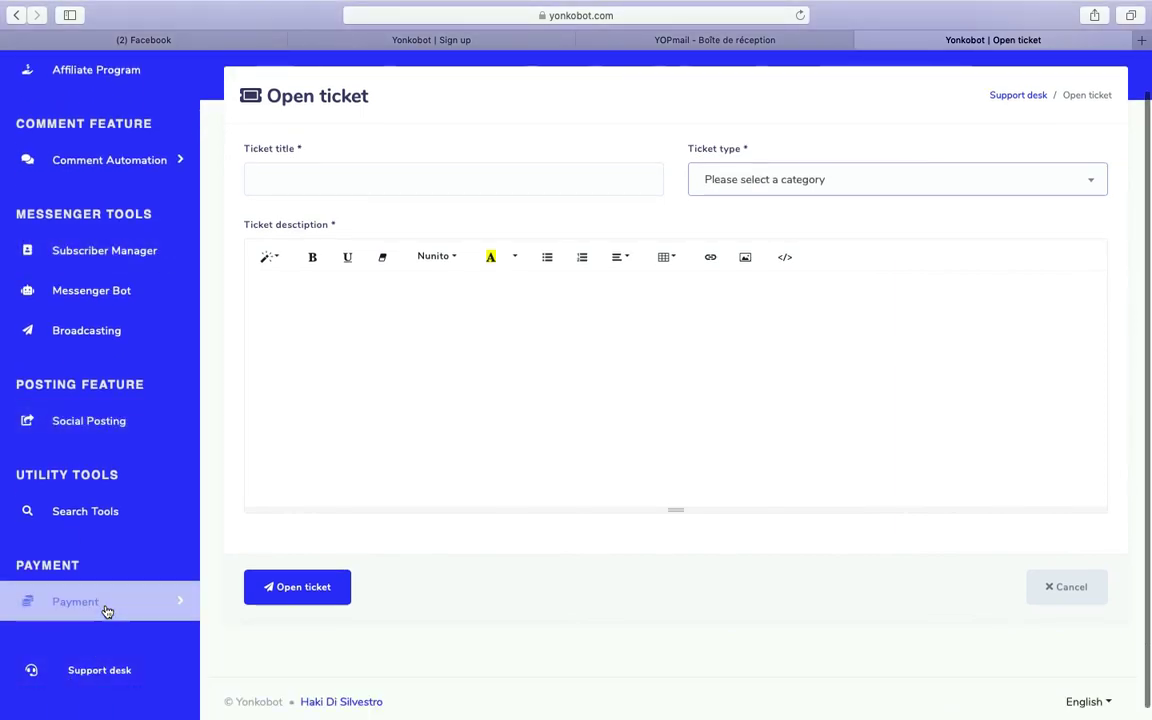
{"action": "scroll", "coordinate": [104, 612], "scroll_direction": "up", "scroll_amount": 6}
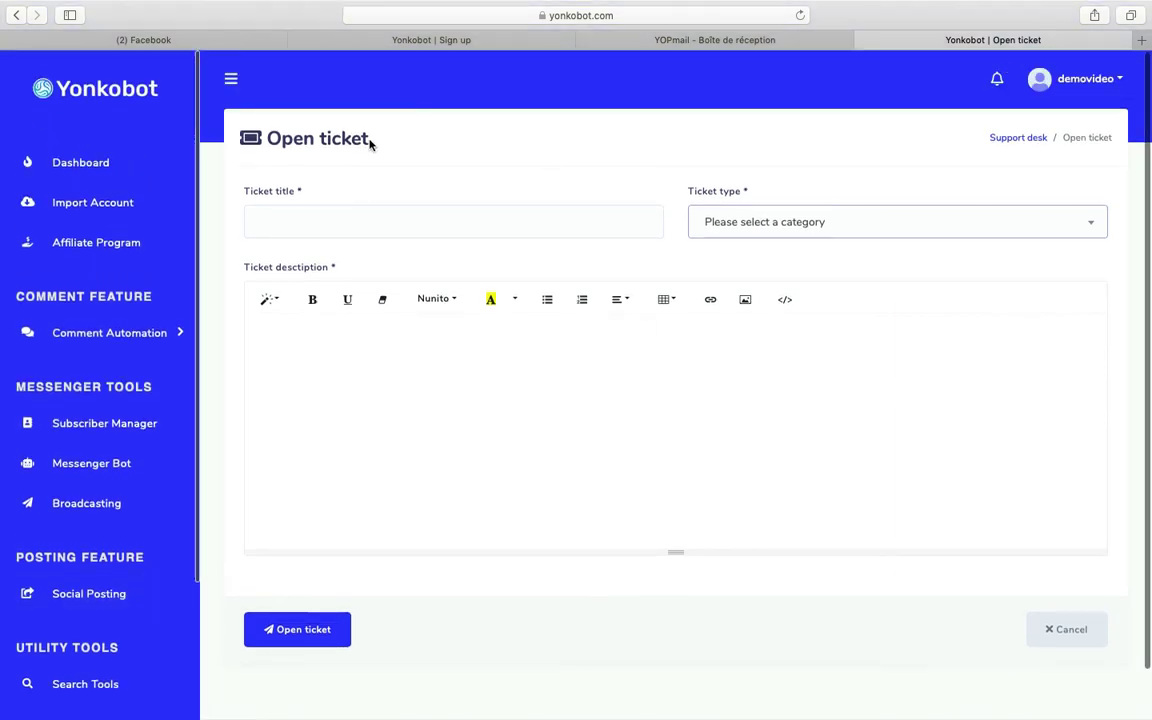